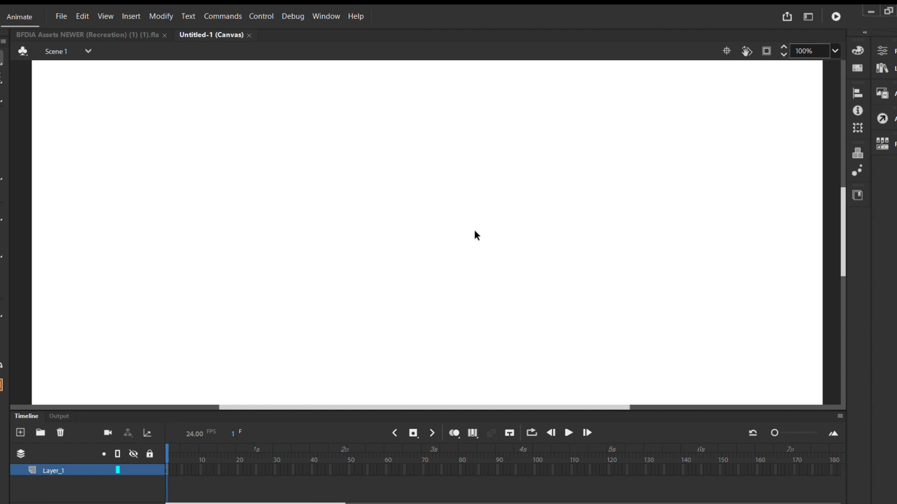
- Copy the orange flame character from the BFDIA assets file and paste it onto the Untitled-1 canvas
left_click(125, 33)
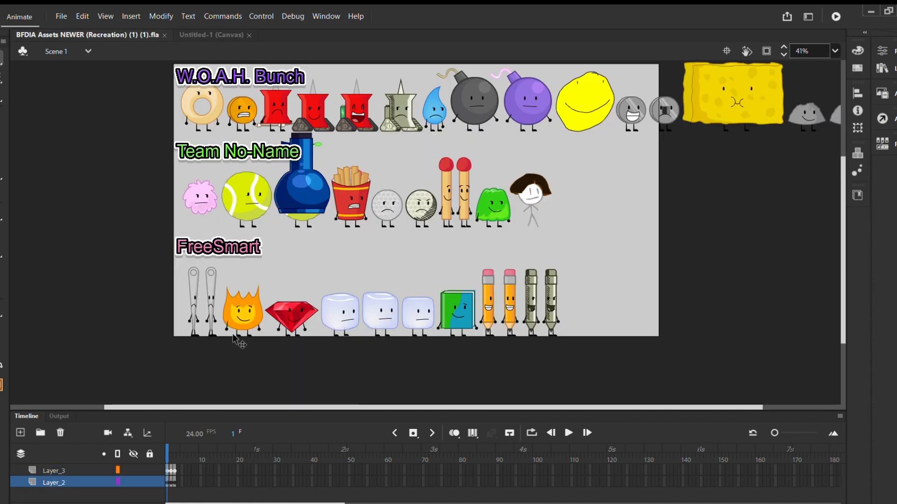
double_click(240, 322)
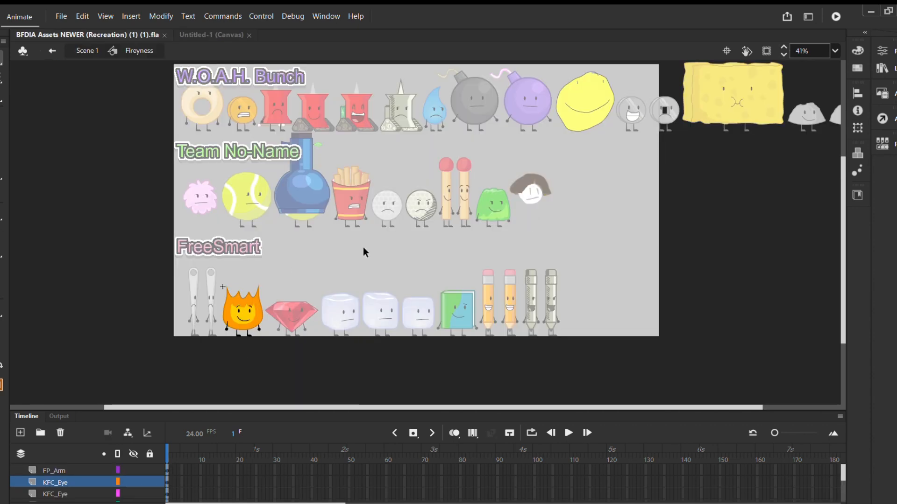
left_click(52, 50)
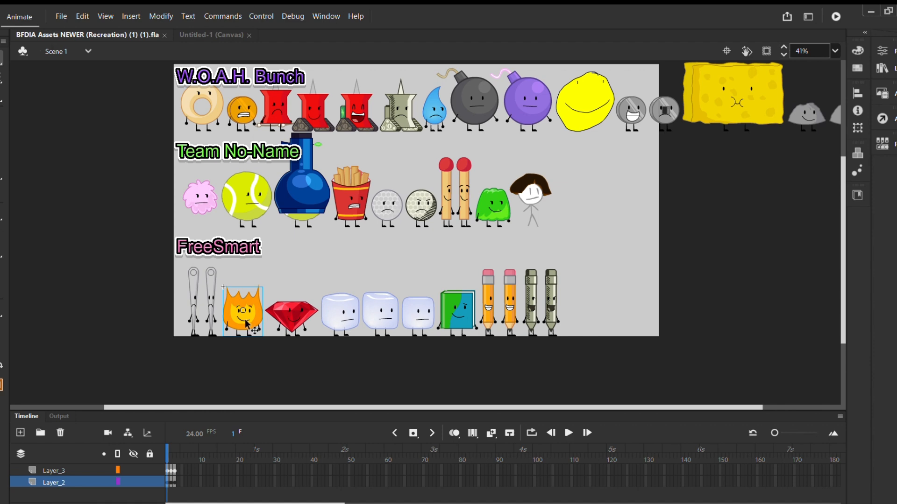
left_click(212, 35)
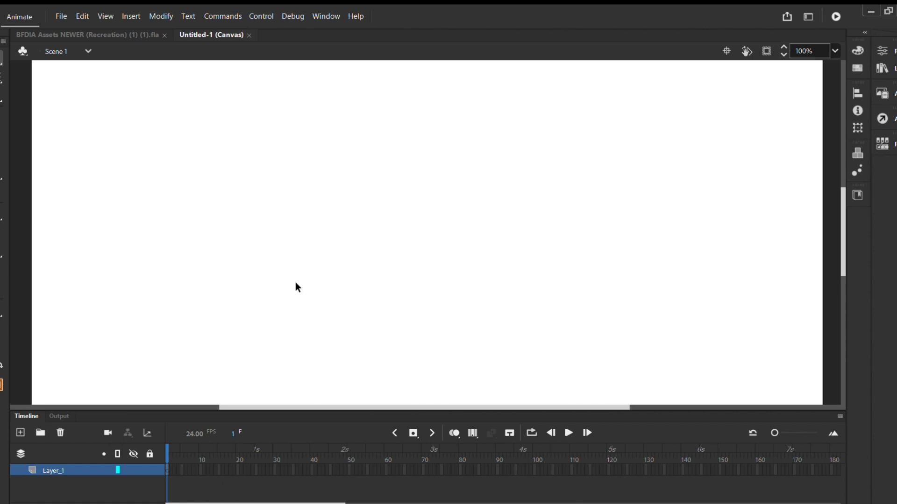
key("ctrl+v")
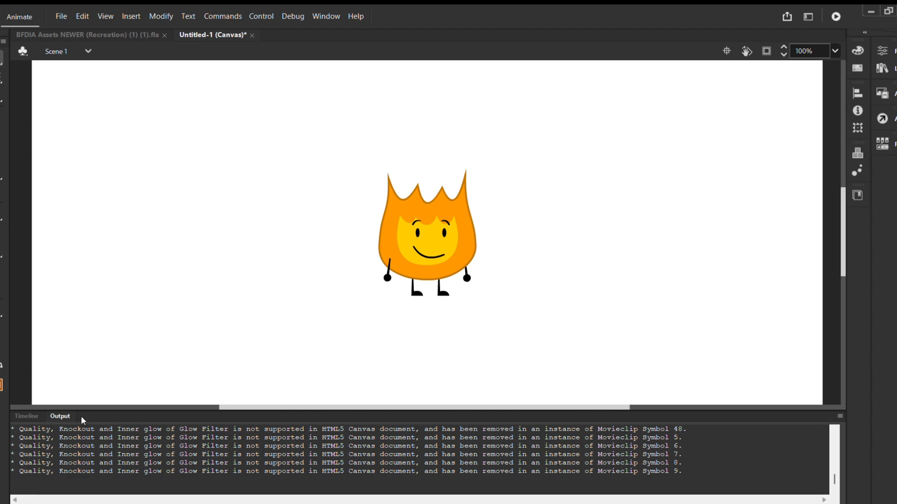
left_click(27, 416)
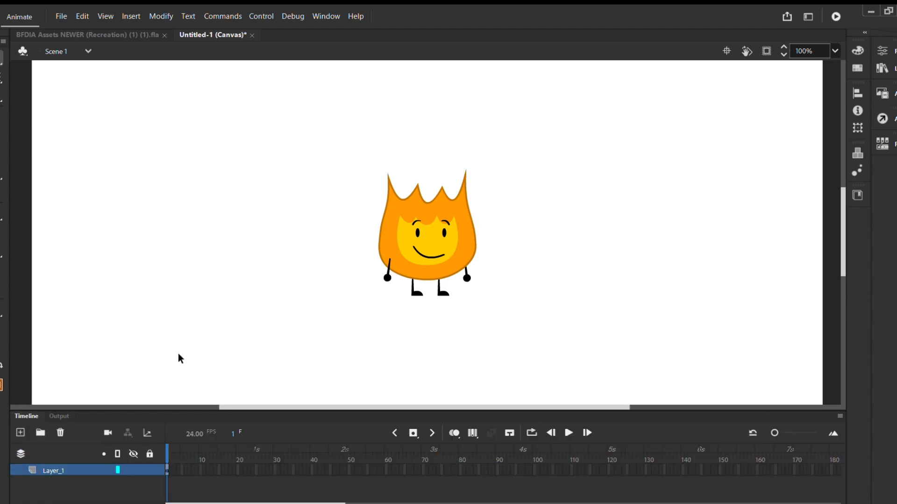
- Scale up the pasted flame character until it nearly fills the stage height, and nudge it slightly towards the left
left_click(454, 229)
key("q")
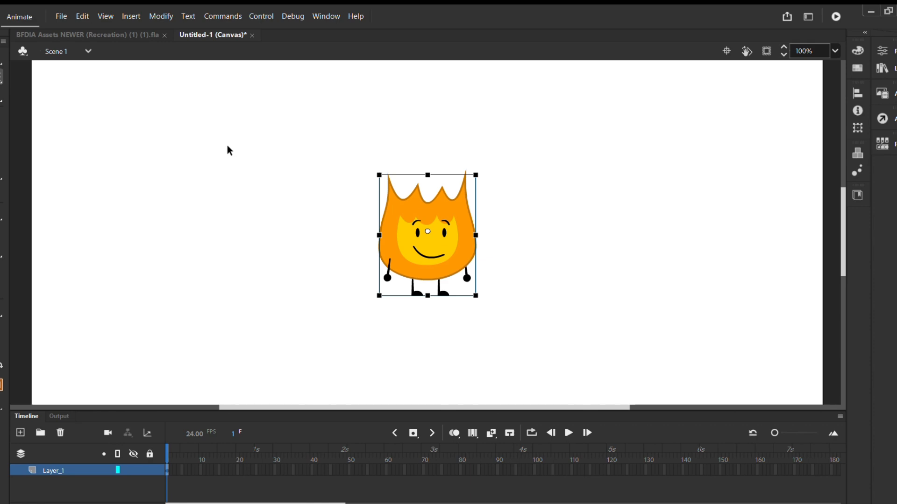
left_click_drag(476, 295, 614, 351)
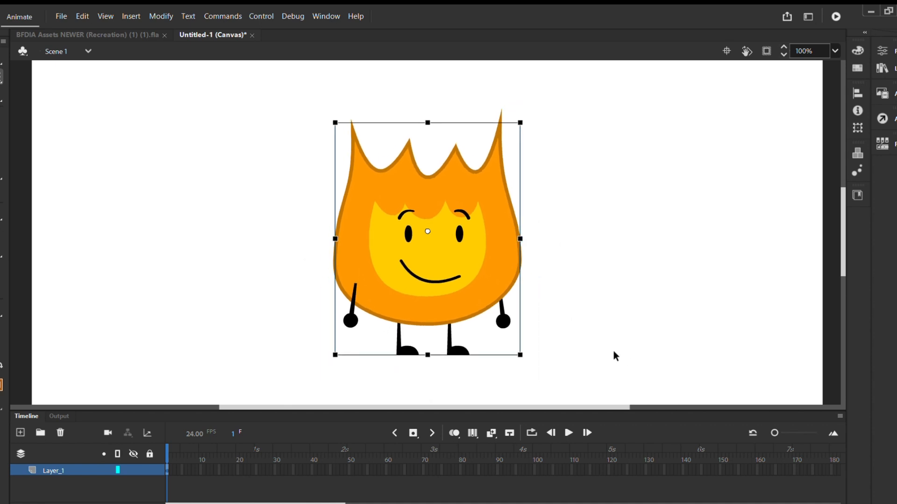
scroll(517, 305, "down", 3)
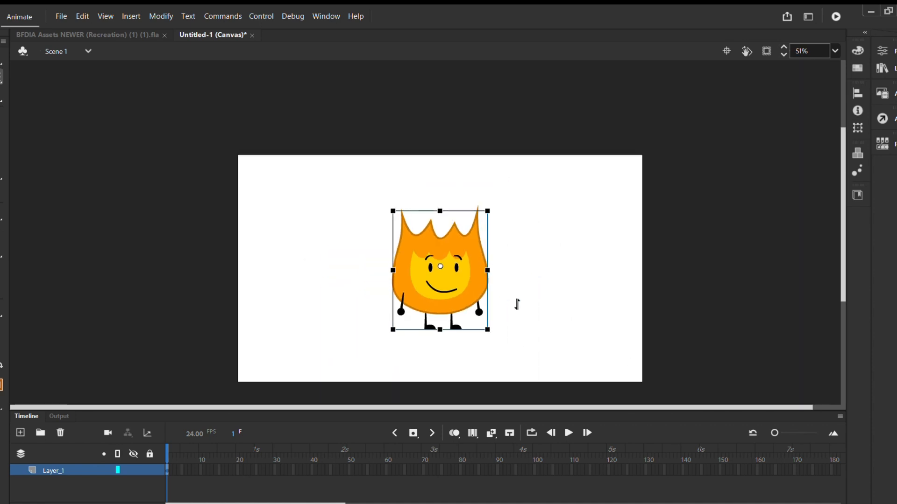
left_click_drag(489, 329, 538, 373)
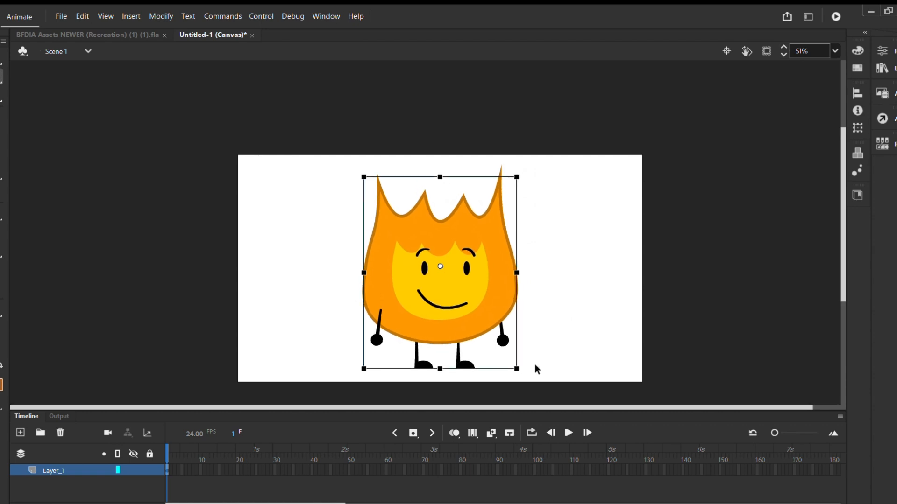
mouse_move(454, 320)
left_mouse_down()
mouse_move(444, 318)
mouse_move(452, 318)
left_mouse_up()
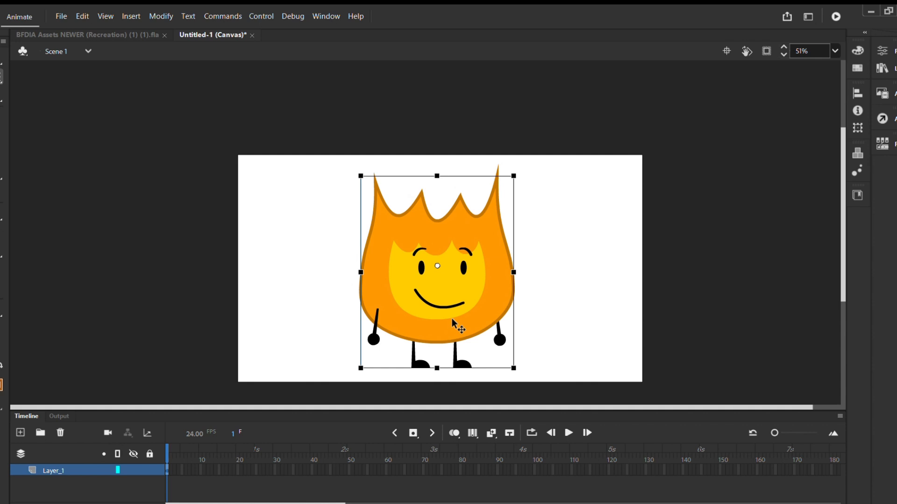
left_click(579, 304)
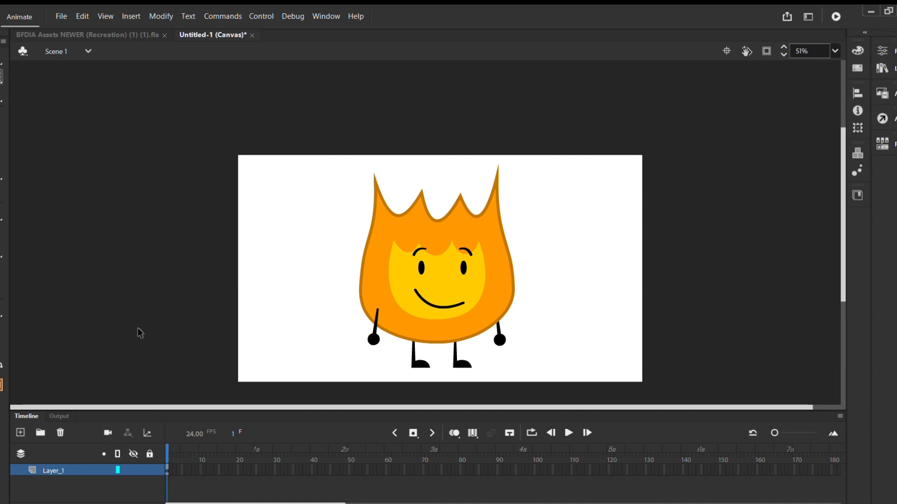
- Add a new layer above Layer_1, extend both layers to frame 100, and return to frame 1
left_click(20, 433)
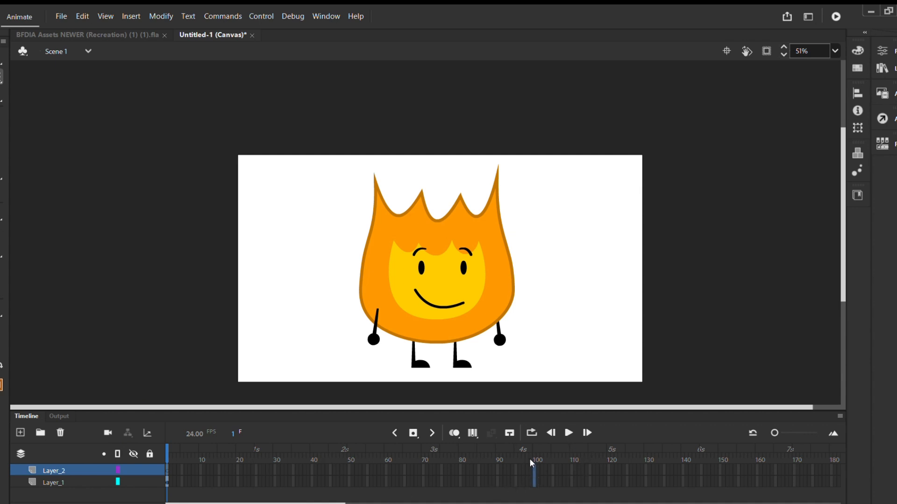
left_click(414, 433)
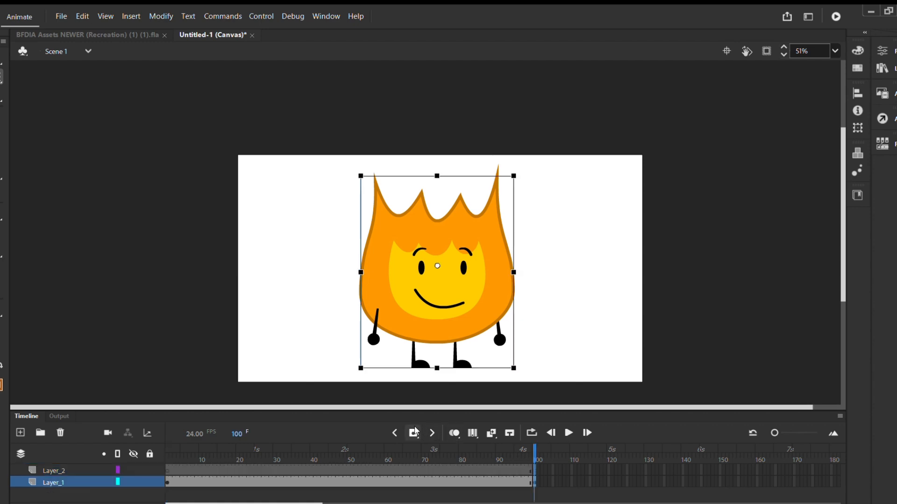
left_click(735, 327)
left_click_drag(536, 451, 167, 452)
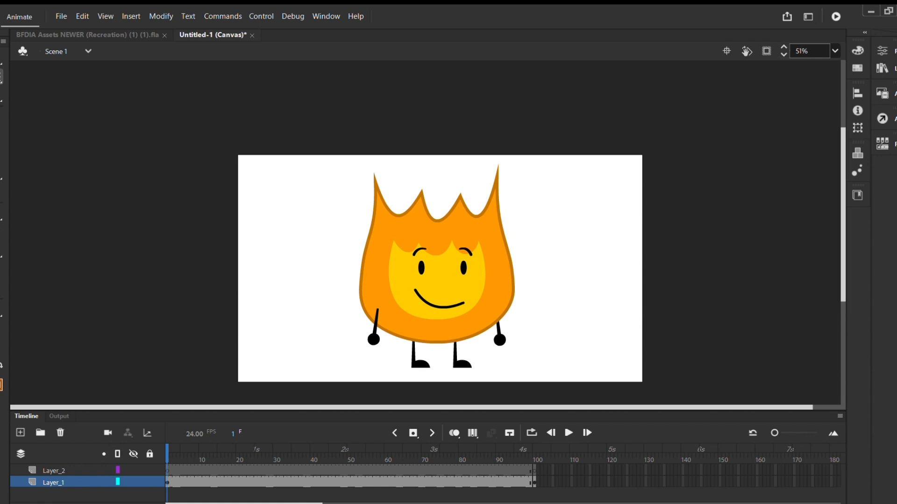
- Place the voice audio clip on Layer_2 and play it back, ending at frame 1
left_click(58, 468)
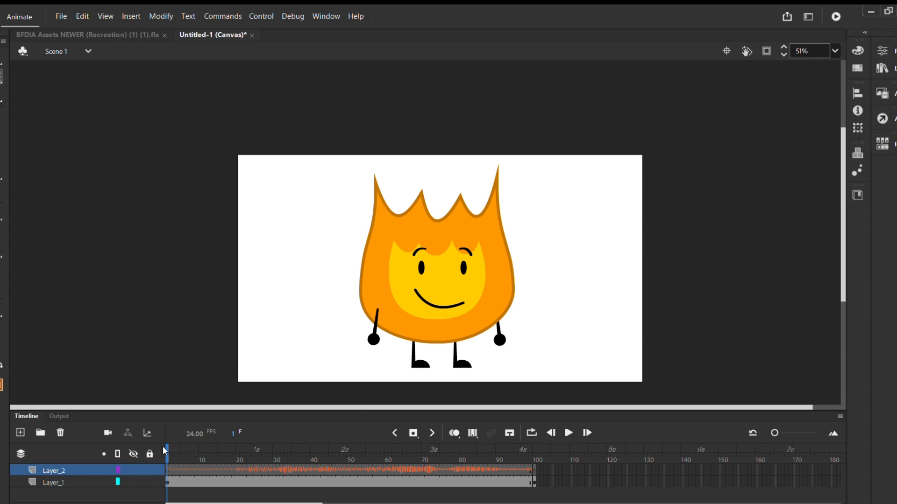
left_click(569, 433)
left_click_drag(532, 459, 156, 493)
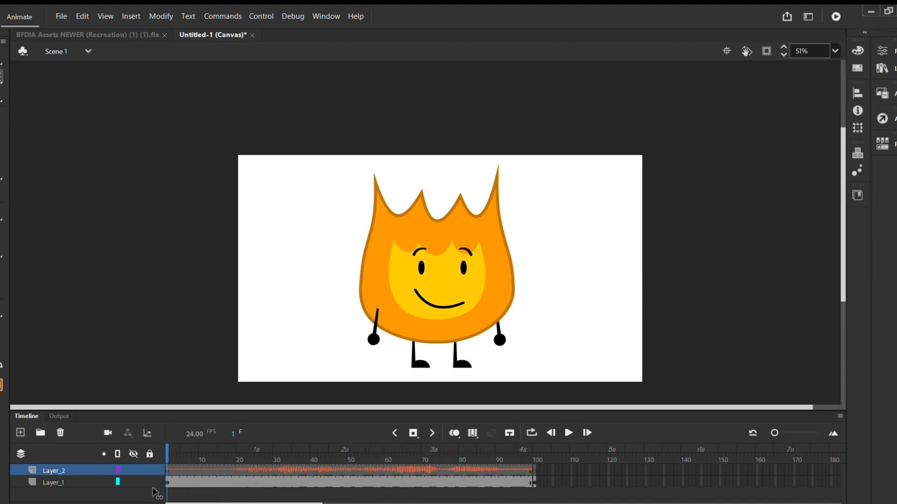
left_click(345, 469)
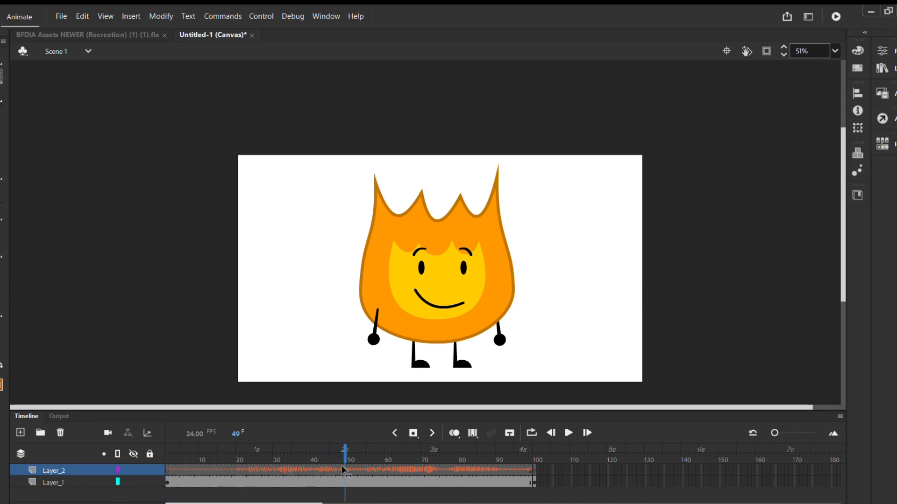
left_click_drag(344, 471, 168, 481)
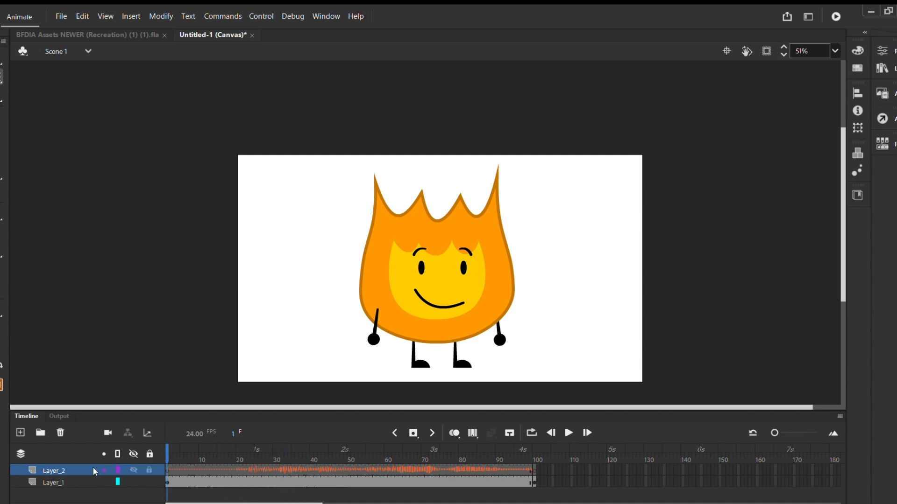
- Rename Layer_2 as Audio
double_click(59, 464)
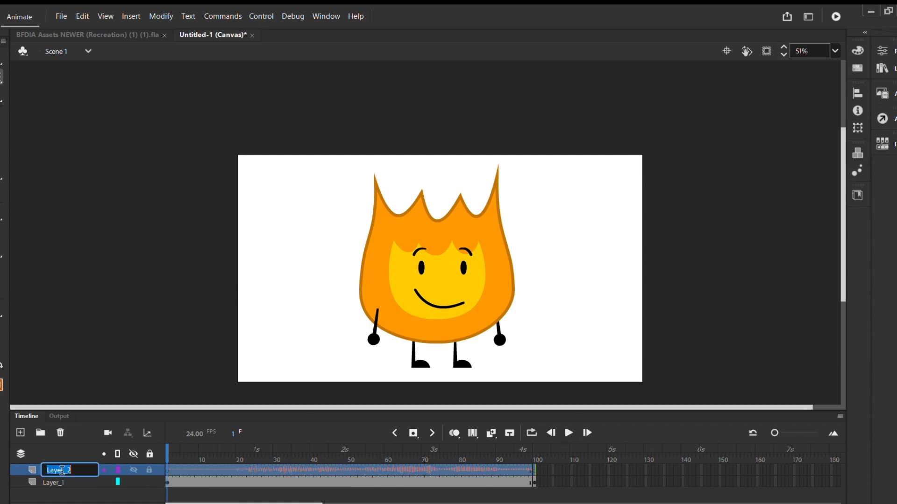
key("BackSpace")
type("Audio")
left_click(181, 345)
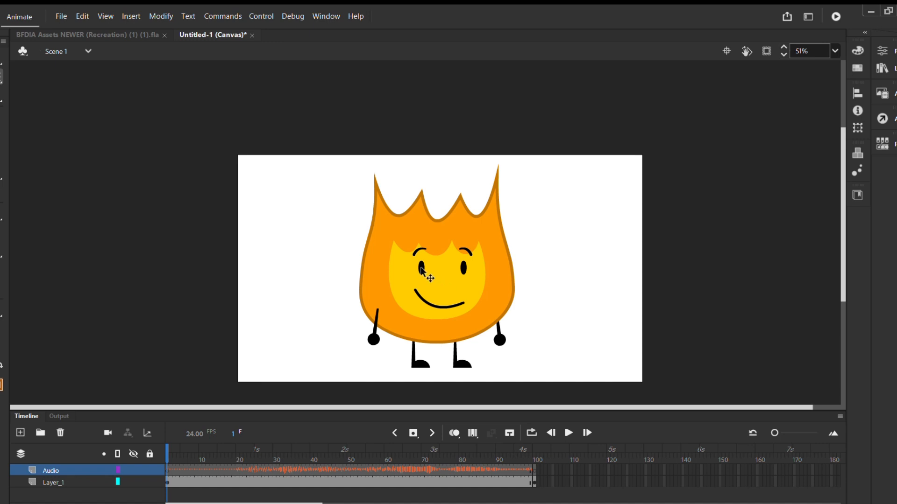
- Inside the flame character's symbol, switch both KFC_Eye graphics to the plain eyes without eyebrows
double_click(433, 274)
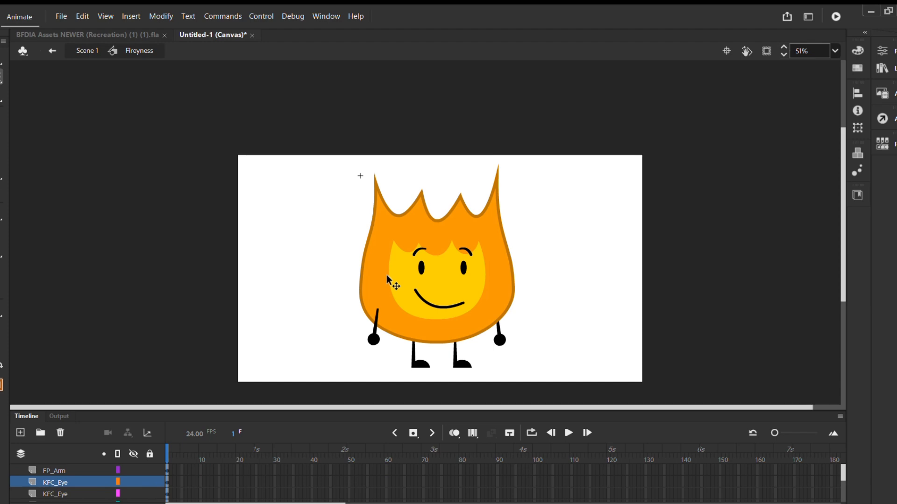
left_click(422, 265)
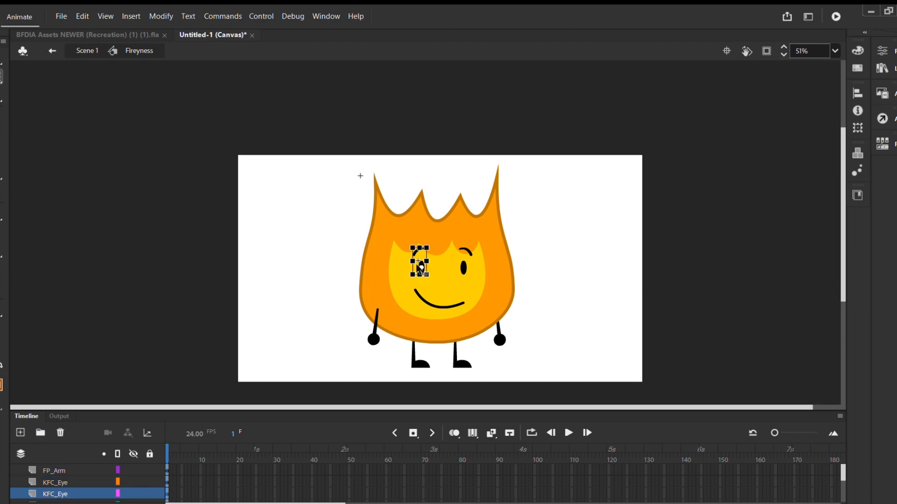
scroll(422, 267, "up", 3)
scroll(421, 267, "down", 5)
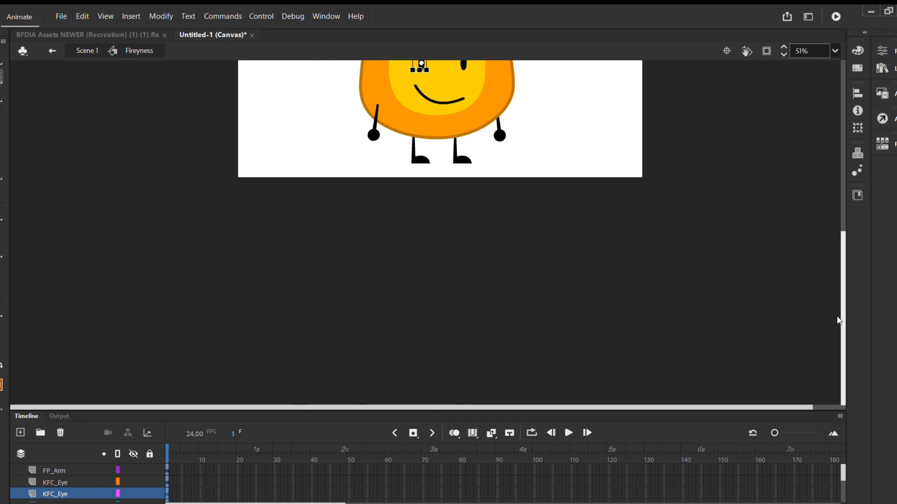
left_click_drag(842, 316, 843, 226)
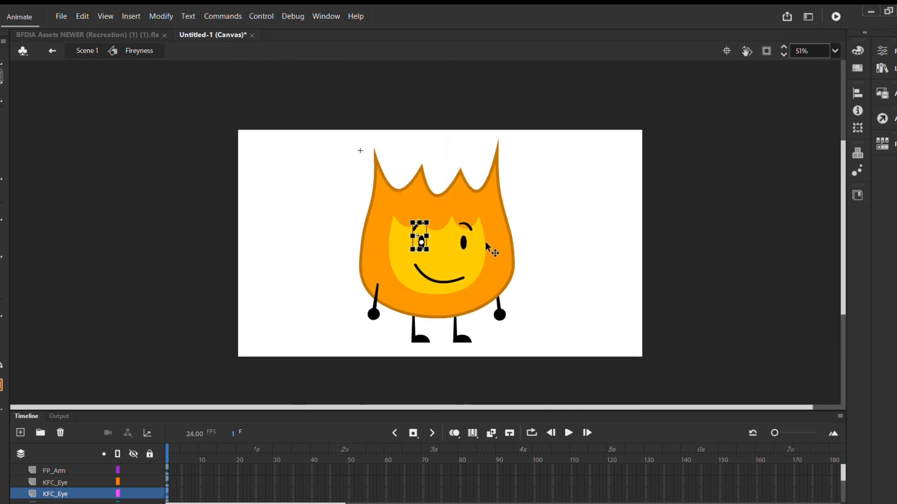
scroll(437, 242, "up", 1)
scroll(428, 238, "up", 3)
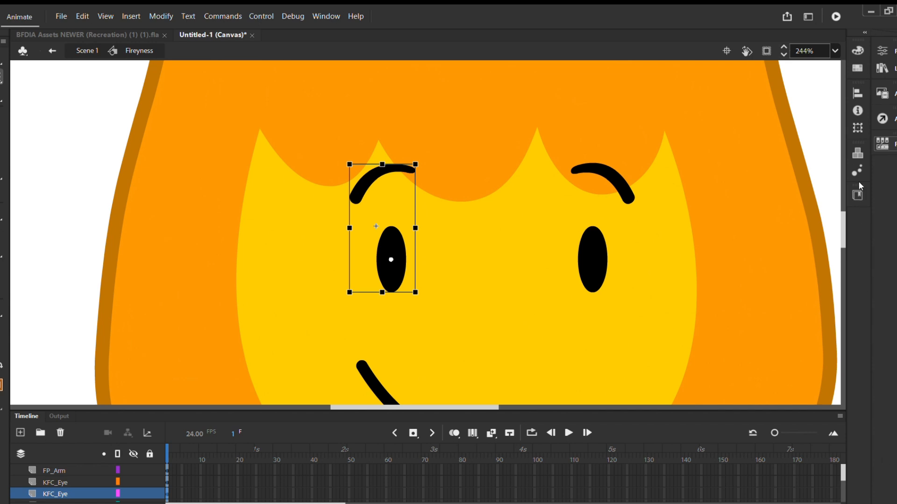
left_click(74, 137)
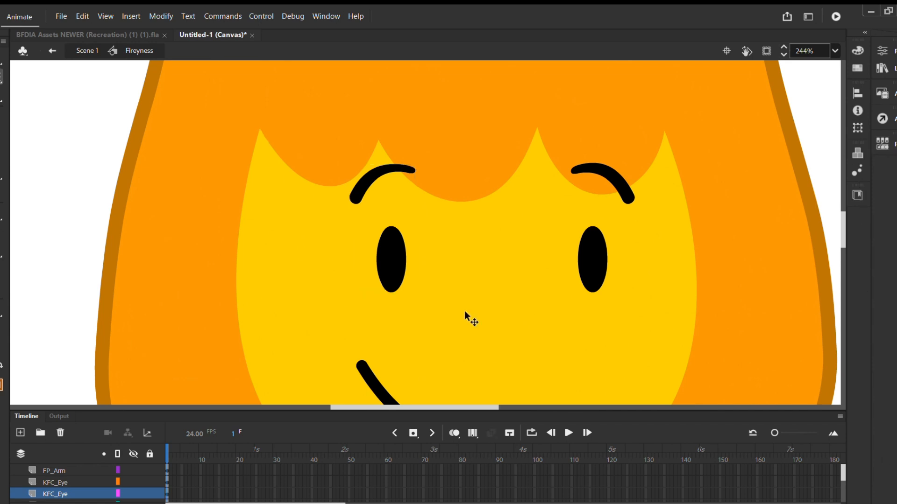
scroll(389, 262, "down", 2)
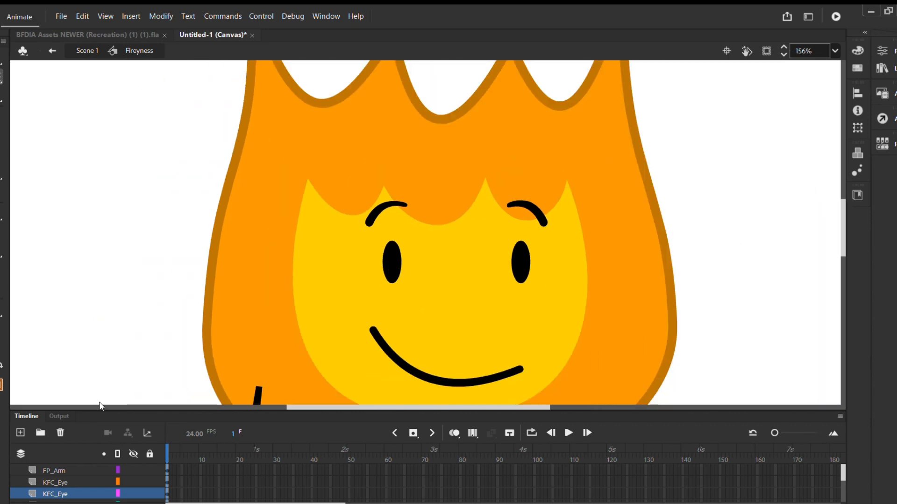
left_click(393, 268)
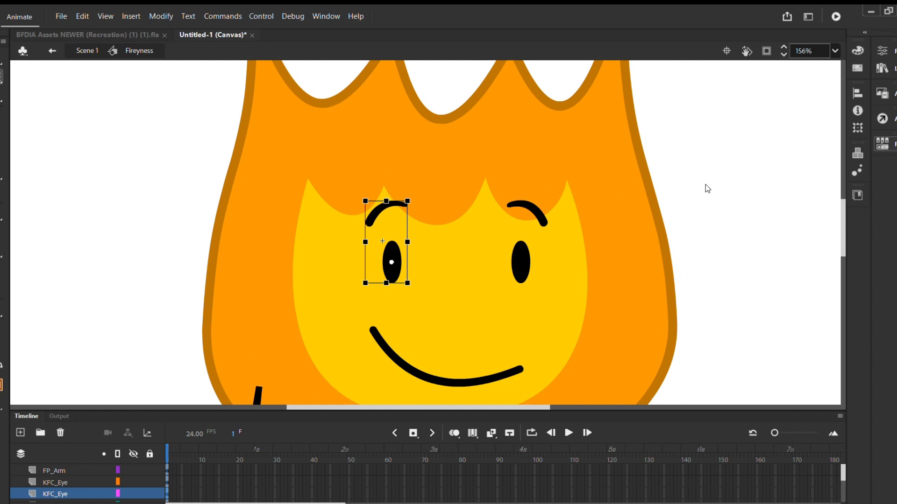
left_click(519, 257)
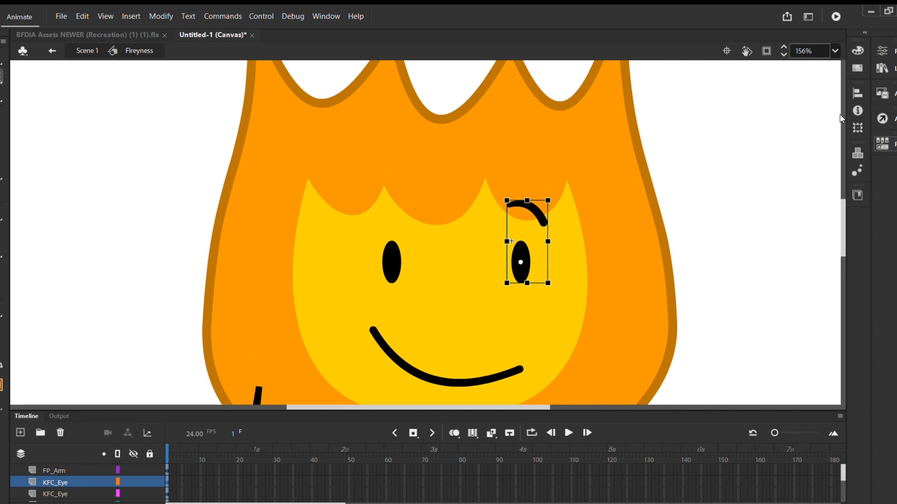
key("ctrl+z")
left_click(682, 77)
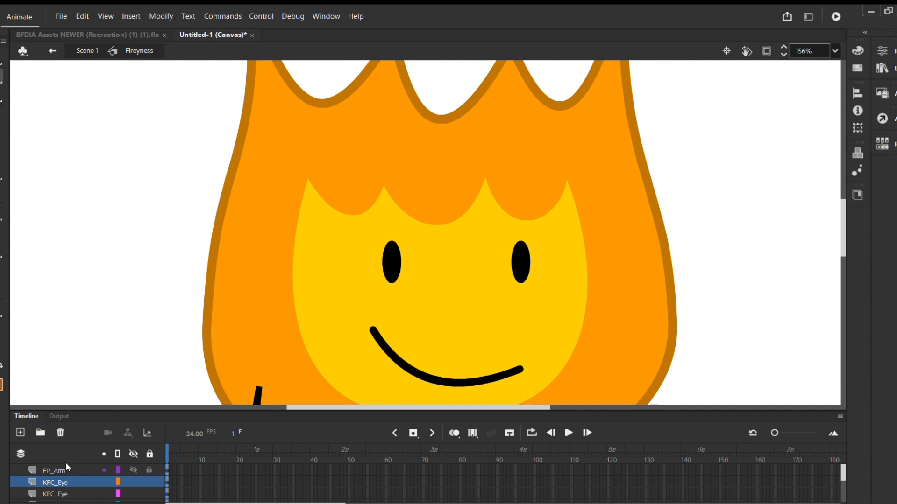
- Add two new layers above the KFC_Eye layers and rename the lower one Left_eyebrow
left_click(18, 430)
left_click(18, 429)
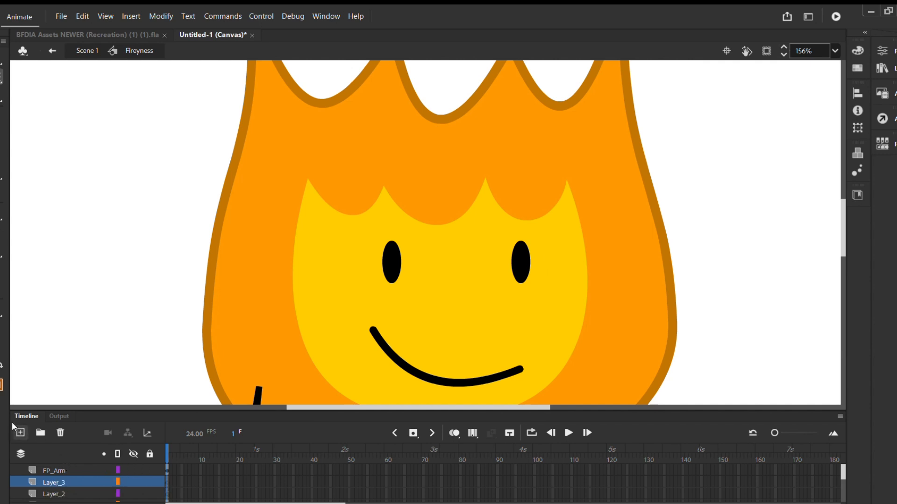
double_click(62, 494)
key("BackSpace")
type("Lef")
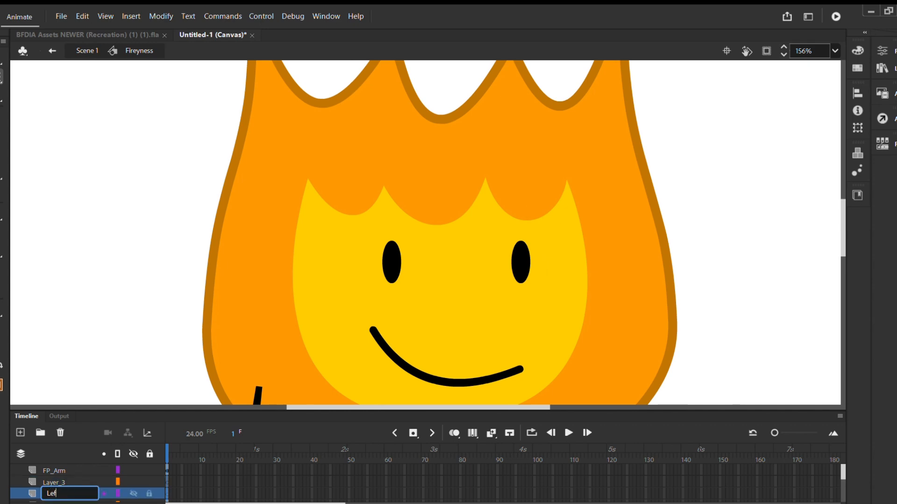
type("t eyebrow")
key("Return")
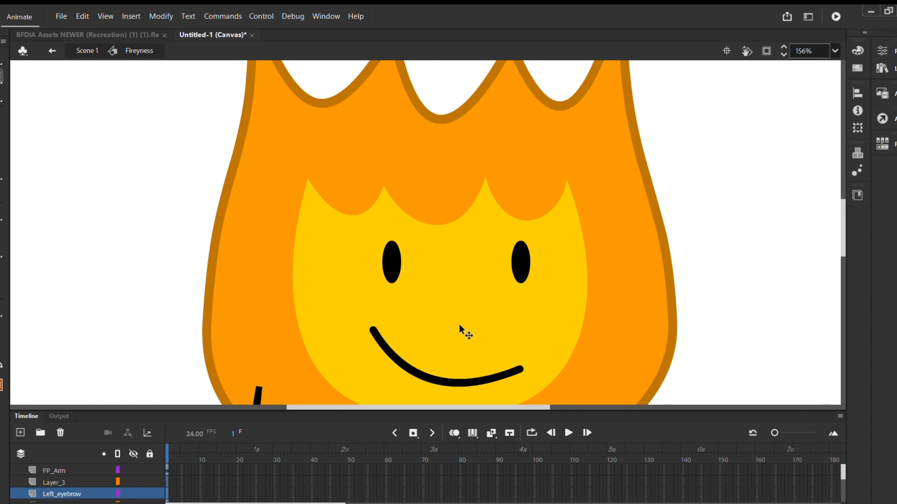
- Rename Layer_3 as Right_eyebrow
left_click(59, 479)
double_click(59, 478)
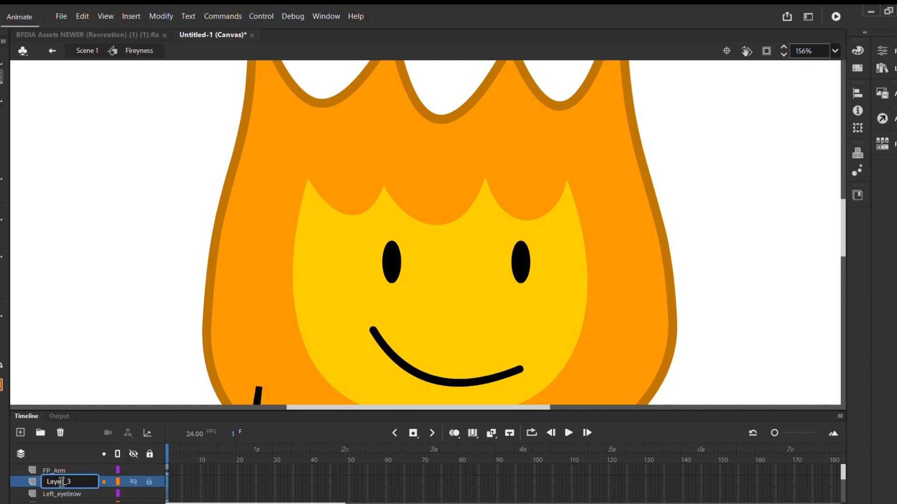
key("BackSpace")
key("BackSpace")
key("BackSpace")
key("BackSpace")
key("BackSpace")
left_click(61, 482)
key("BackSpace")
type("Right eye")
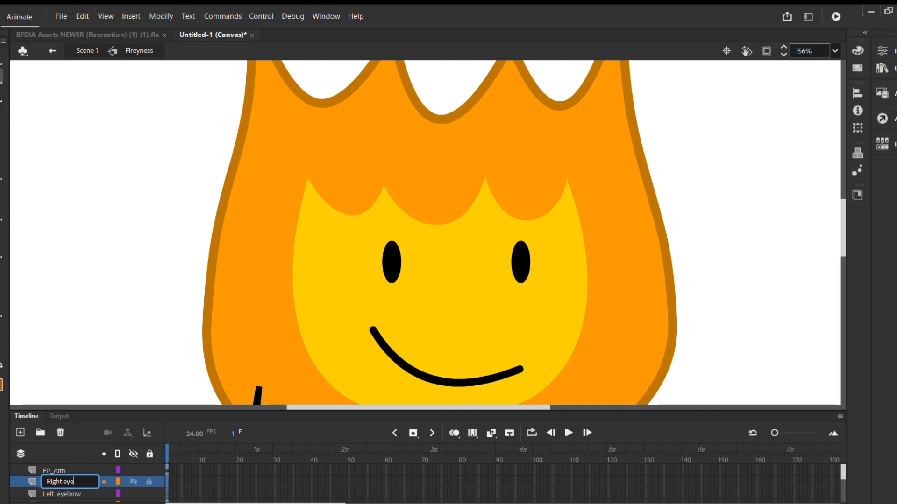
type("brow")
left_click(151, 374)
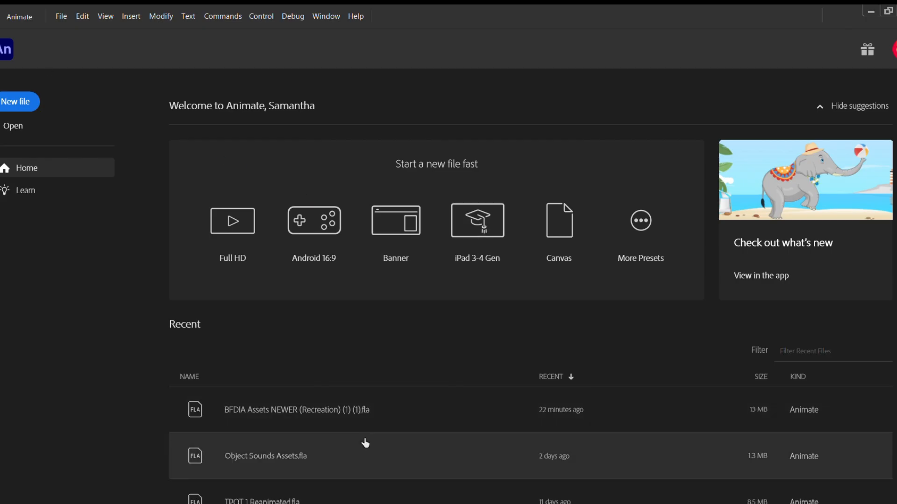
- Open the recent file Object Sounds Assets.fla and copy one eyebrow from inside the football character's symbol
left_click(315, 444)
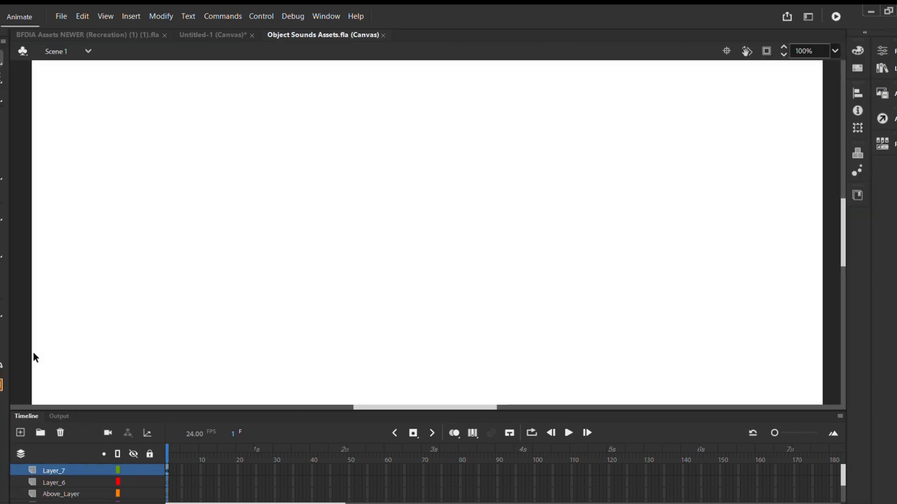
scroll(300, 172, "down", 4)
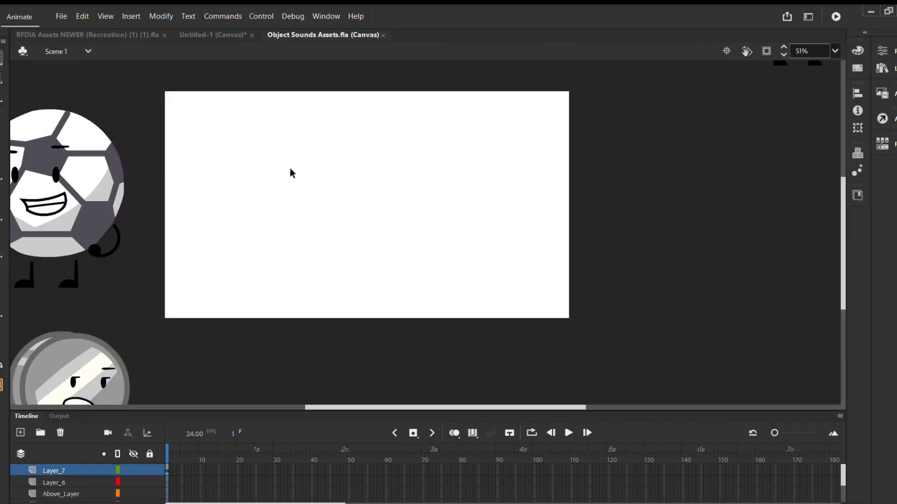
double_click(60, 147)
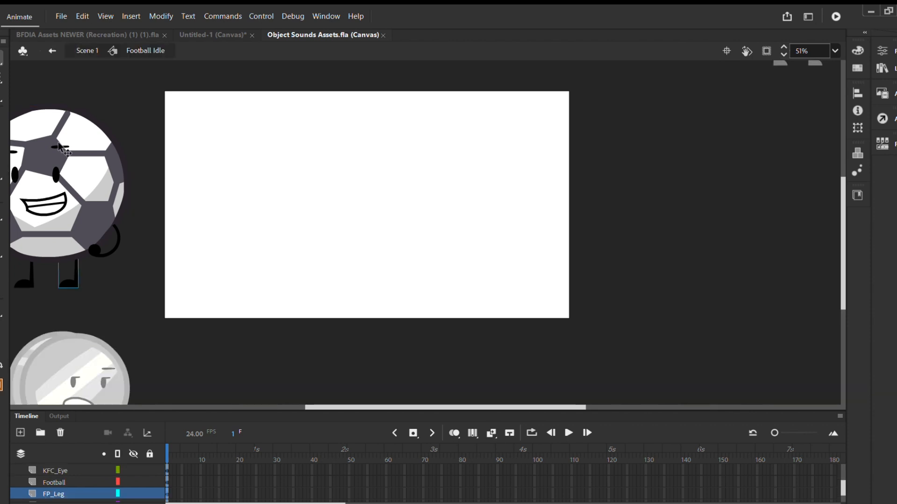
left_click(61, 147)
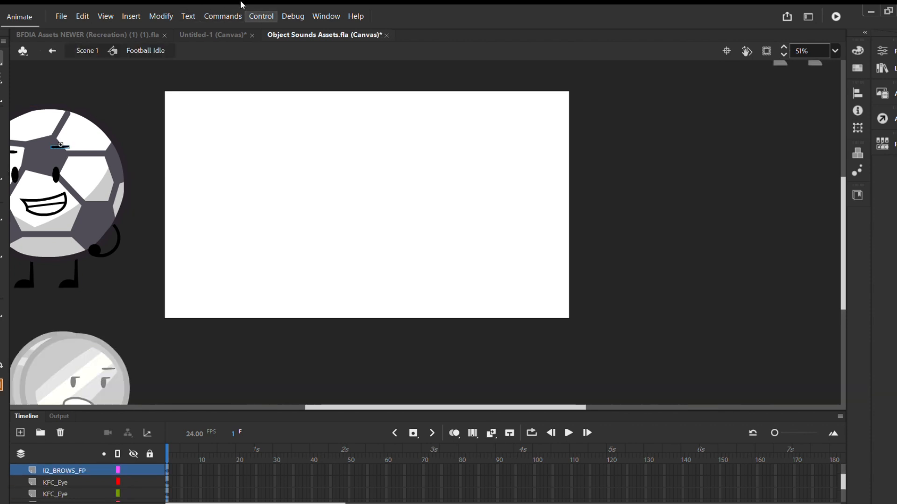
- Back in Untitled-1, paste the eyebrow on the Right_eyebrow layer and place it, scaled down, above the right eye
left_click(228, 35)
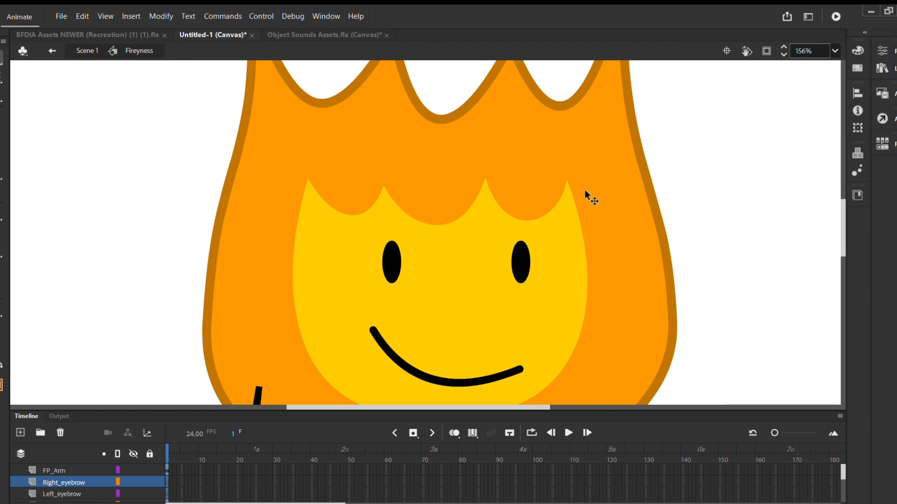
key("ctrl+v")
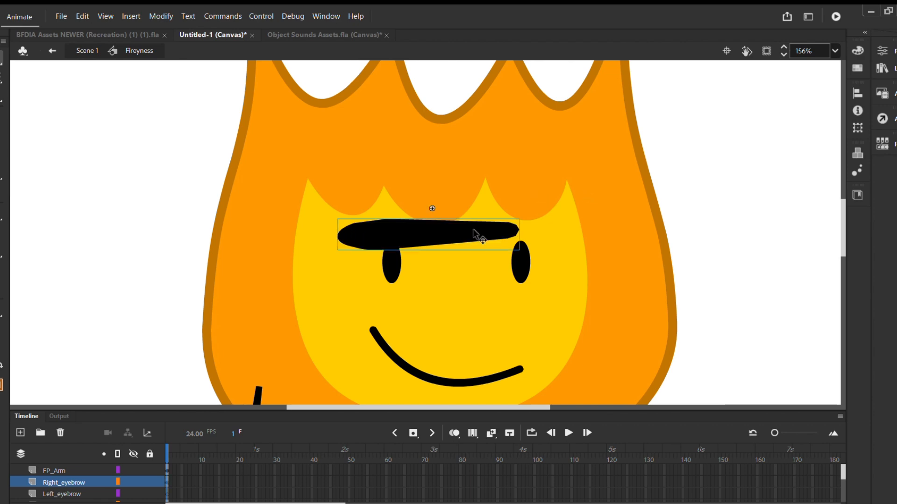
key("q")
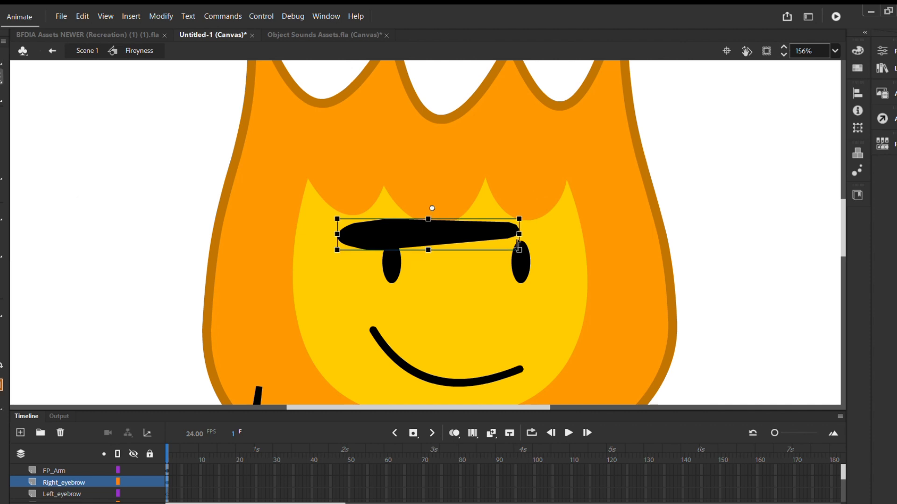
key("ctrl+z")
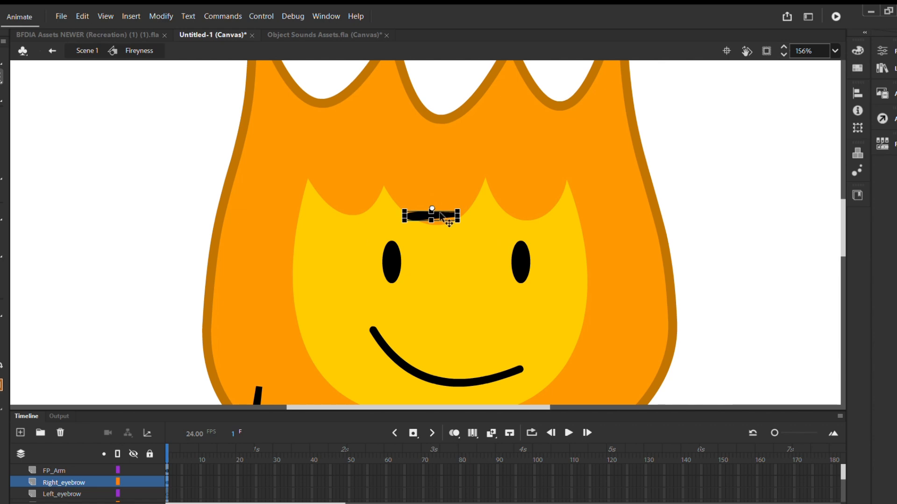
left_click_drag(441, 215, 580, 233)
scroll(551, 224, "up", 5)
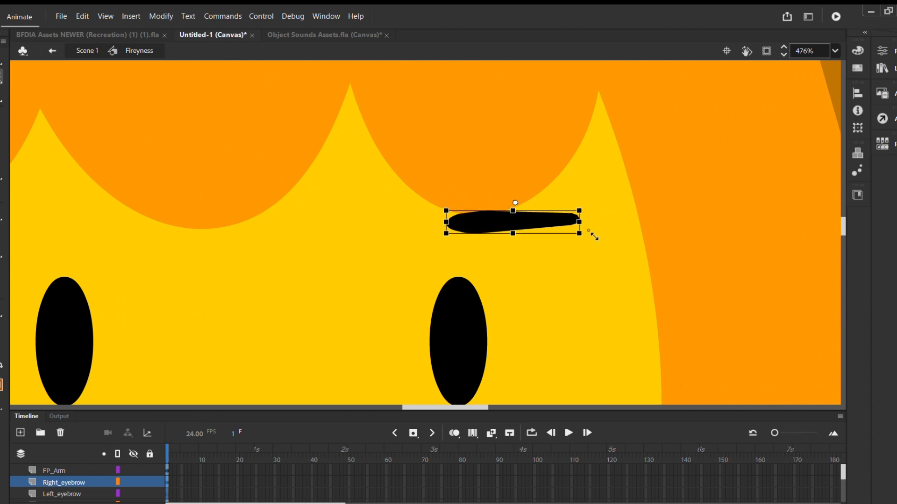
- Align the right eyebrow using the right eye's variant with a built-in eyebrow as a guide, restoring the plain eye
left_click(472, 299)
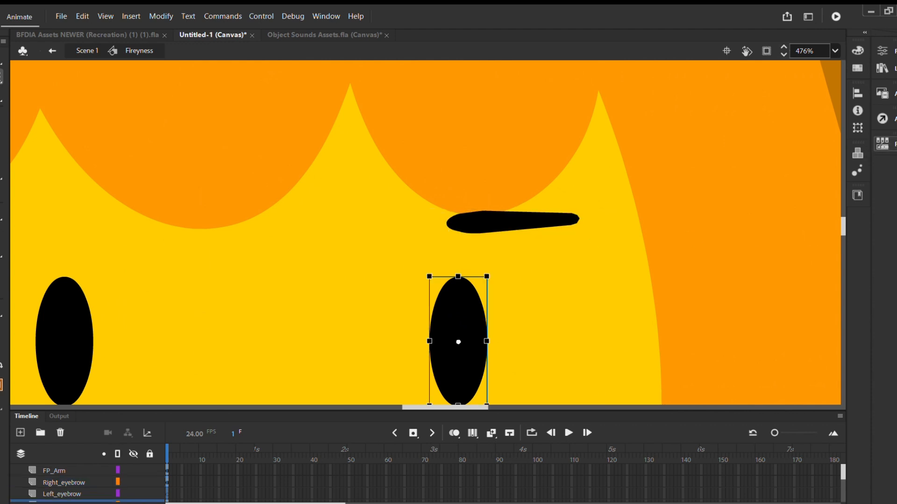
left_click(823, 189)
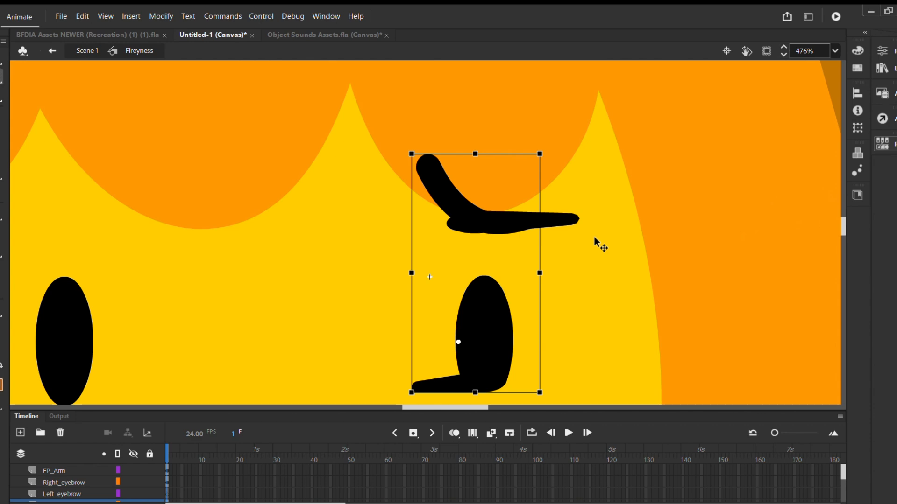
left_click_drag(560, 214, 539, 158)
left_click(504, 226)
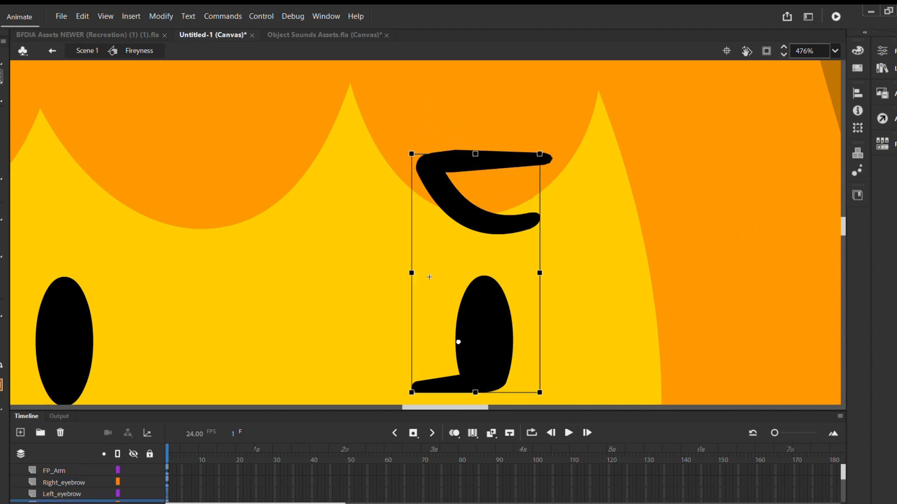
key("ctrl+z")
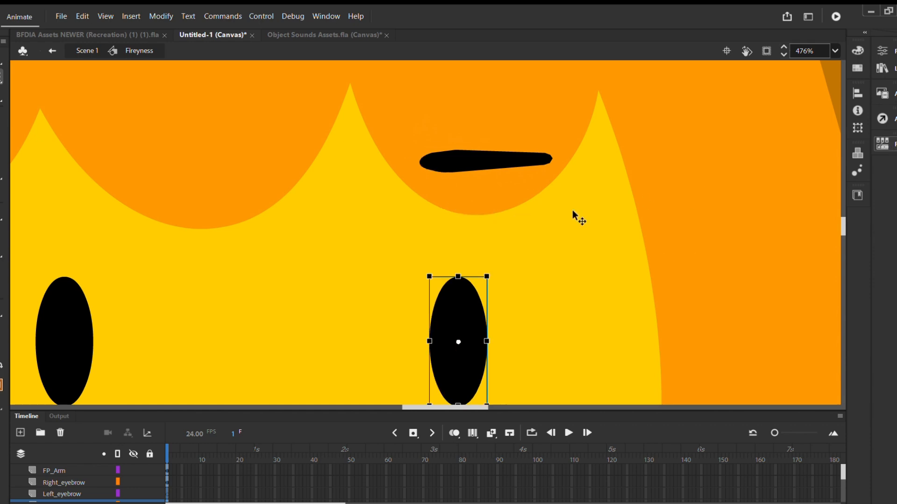
scroll(421, 193, "down", 5)
left_click(548, 177)
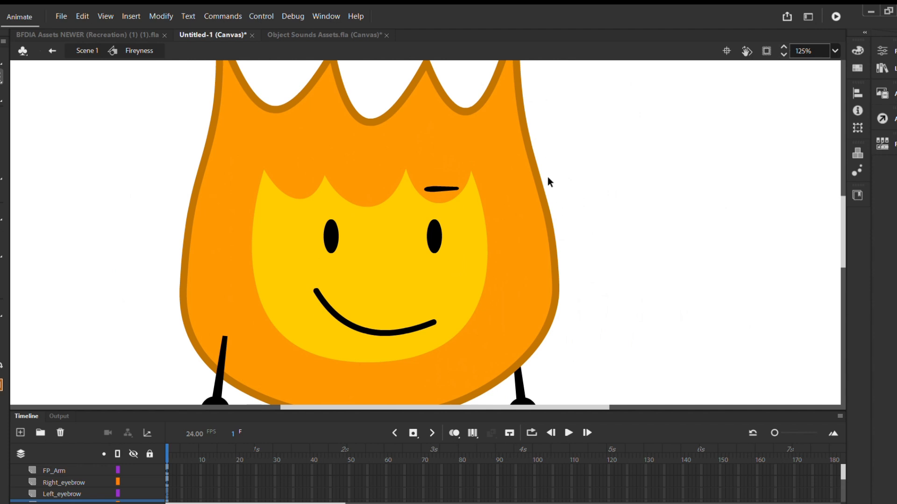
- Nudge the right eye slightly to the right so it sits centred under its eyebrow
left_click(331, 236)
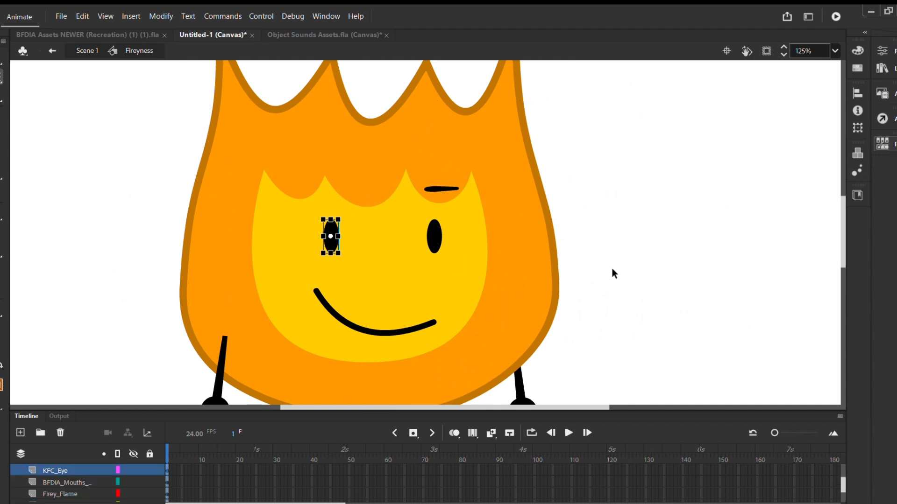
left_click(621, 258)
left_click(443, 234)
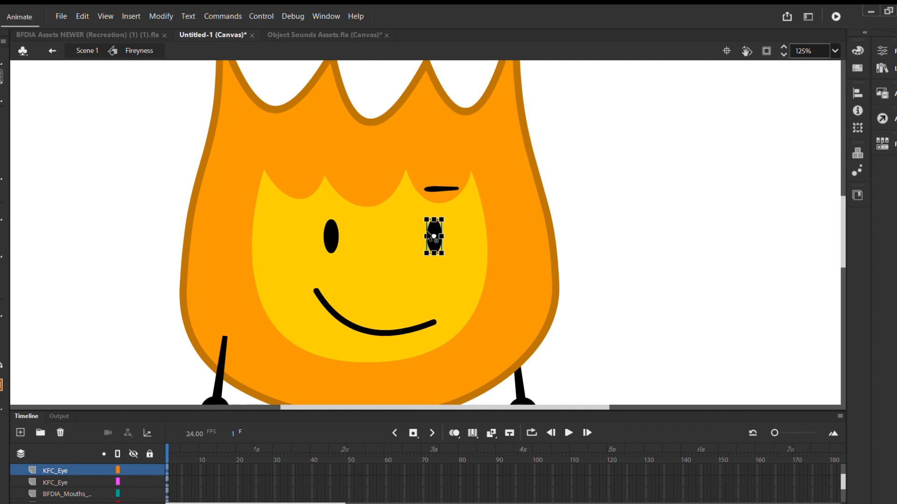
key("Right")
key("Right")
key("Right")
key("Right")
key("Right")
key("Right")
key("Right")
key("Right")
key("Right")
key("Right")
key("Right")
key("Right")
key("Right")
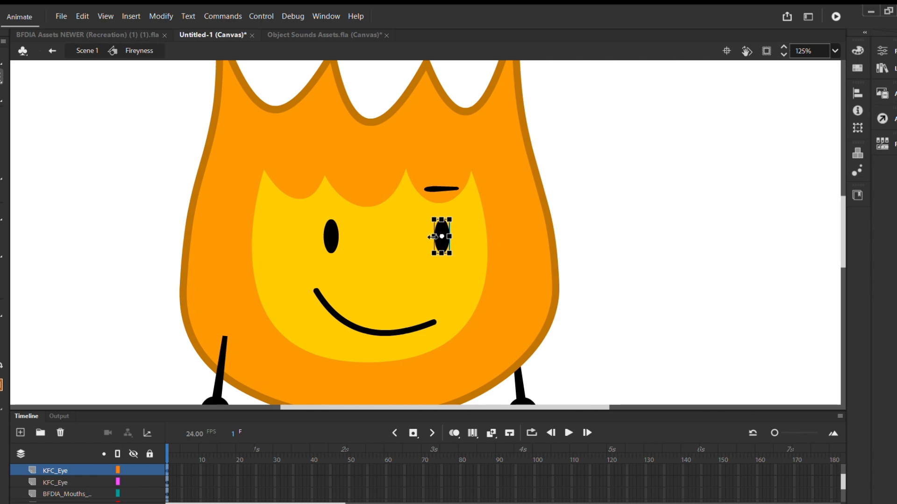
- Nudge the left eye to the right by the same distance as the right eye
left_click(332, 237)
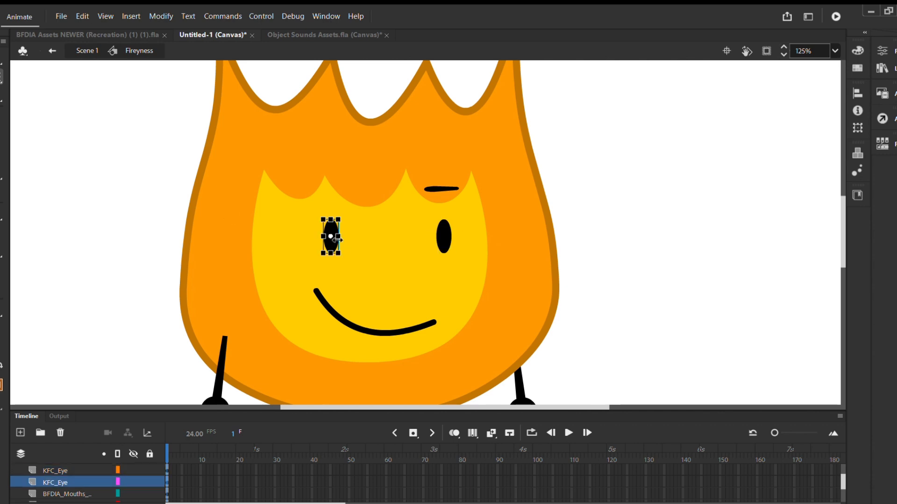
key("Right")
key("Right")
key("Right")
key("Right")
key("Right")
key("Right")
key("Right")
key("Right")
key("Right")
key("Right")
key("Right")
key("Right")
key("Right")
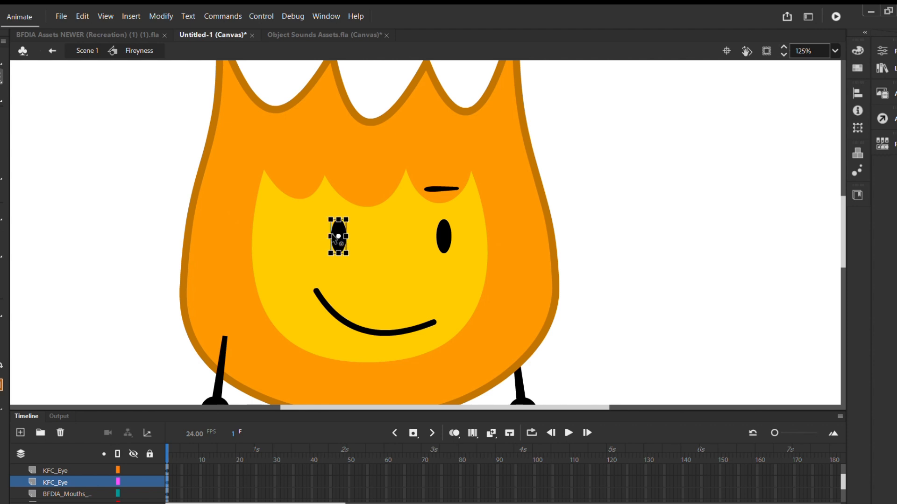
left_click(713, 179)
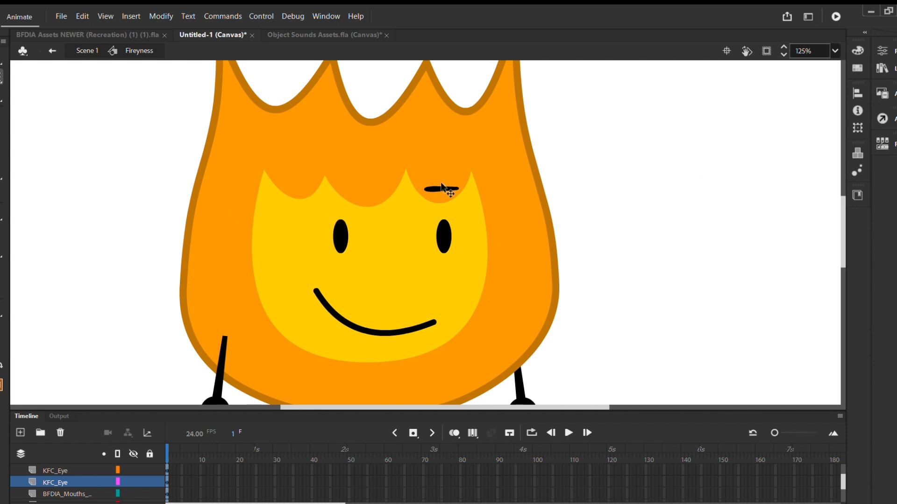
- Paste a copy of the right eyebrow on the Left_eyebrow layer and raise it to the same height as the original
left_click(441, 188)
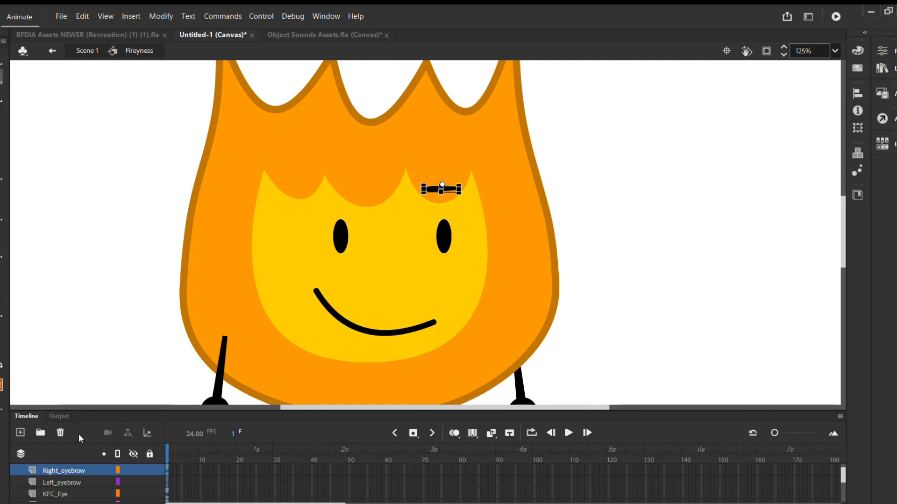
left_click(70, 482)
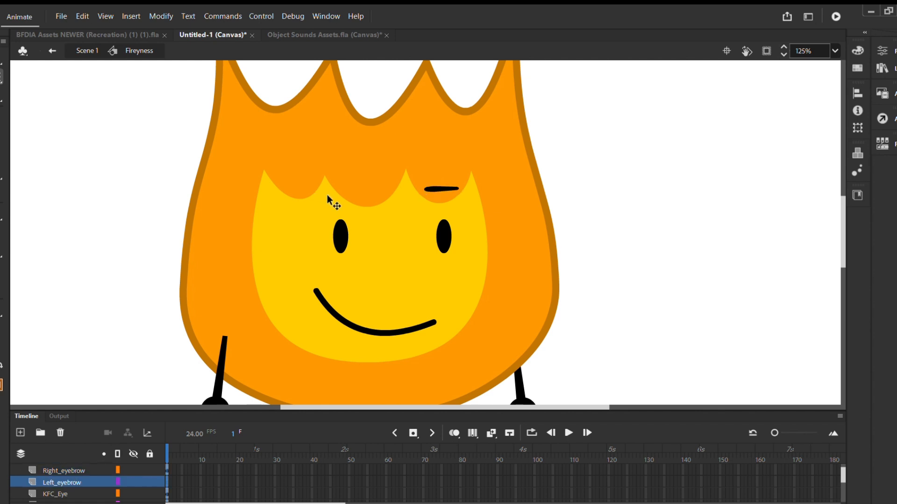
key("ctrl+v")
scroll(470, 239, "up", 5)
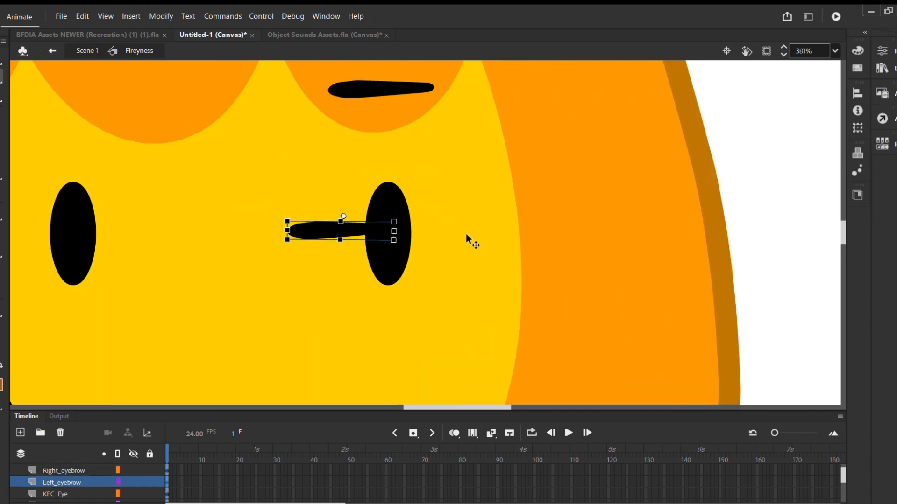
left_click_drag(345, 229, 342, 88)
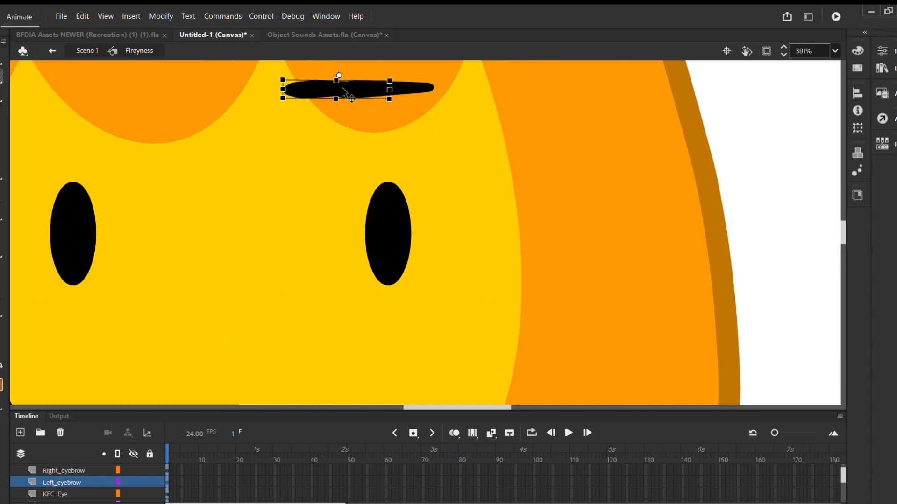
- Shift the copied eyebrow horizontally to the left until it sits above the left eye
key("shift+Left")
key("shift+Left")
key("shift+Left")
key("shift+Left")
key("shift+Left")
key("shift+Left")
key("shift+Left")
key("shift+Left")
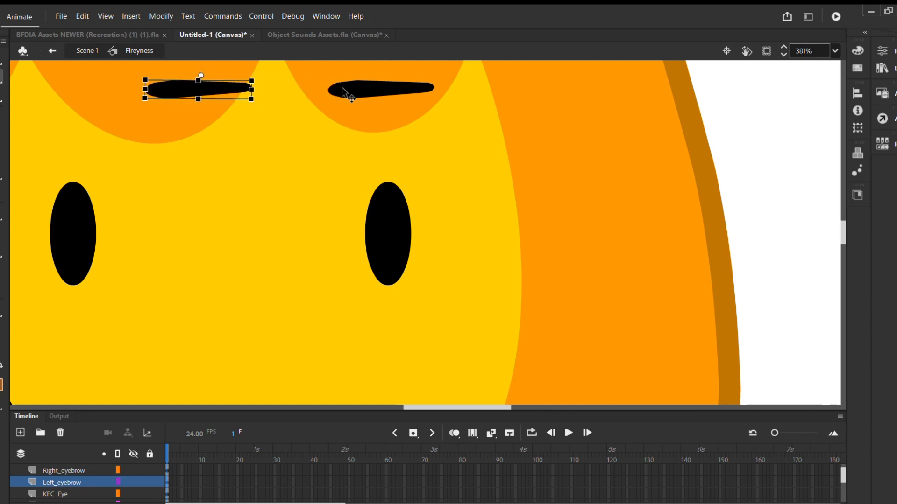
key("shift+Left")
key("shift+Left")
key("shift+Left")
key("shift+Left")
key("Left")
key("Left")
key("Left")
key("Left")
key("Left")
key("Left")
key("Left")
key("Left")
key("Left")
key("Left")
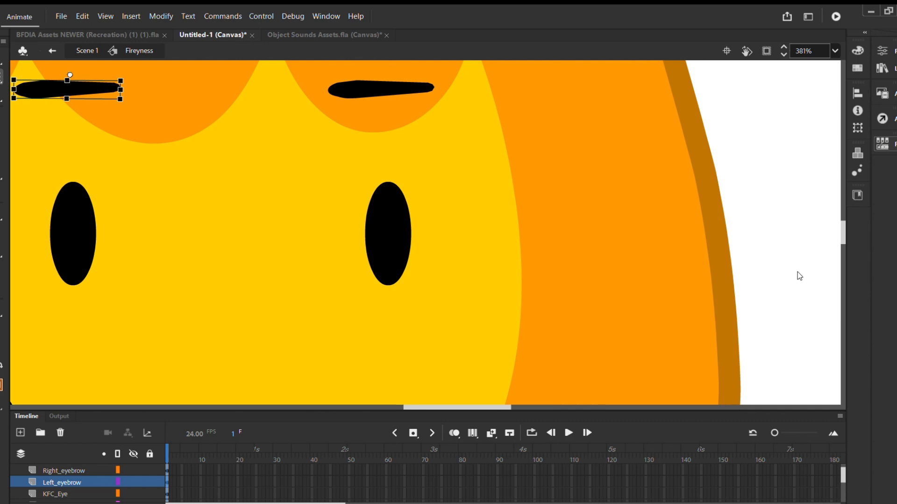
- Flip the left eyebrow horizontally and move it slightly outward so it mirrors the right eyebrow
key("Right")
left_click(719, 110)
scroll(312, 261, "down", 8)
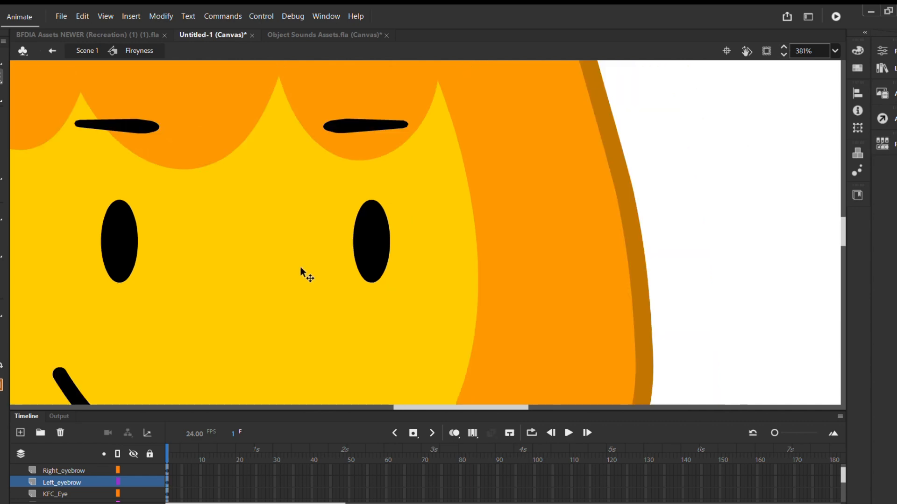
left_click(258, 234)
scroll(260, 234, "up", 5)
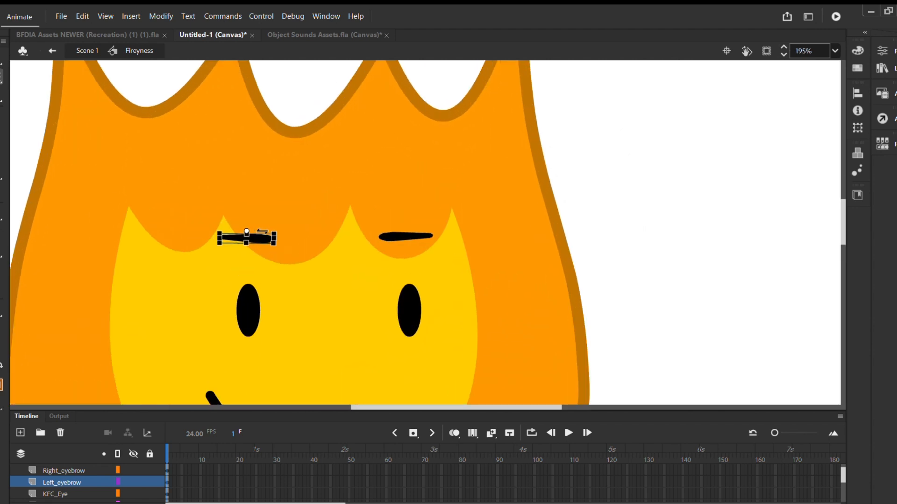
left_click_drag(261, 231, 244, 232)
left_click(621, 230)
left_click(410, 308)
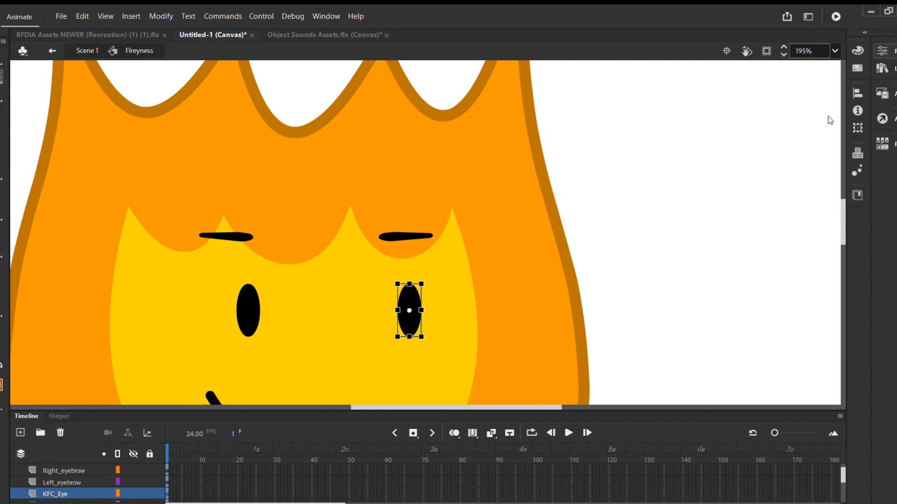
left_click(635, 142)
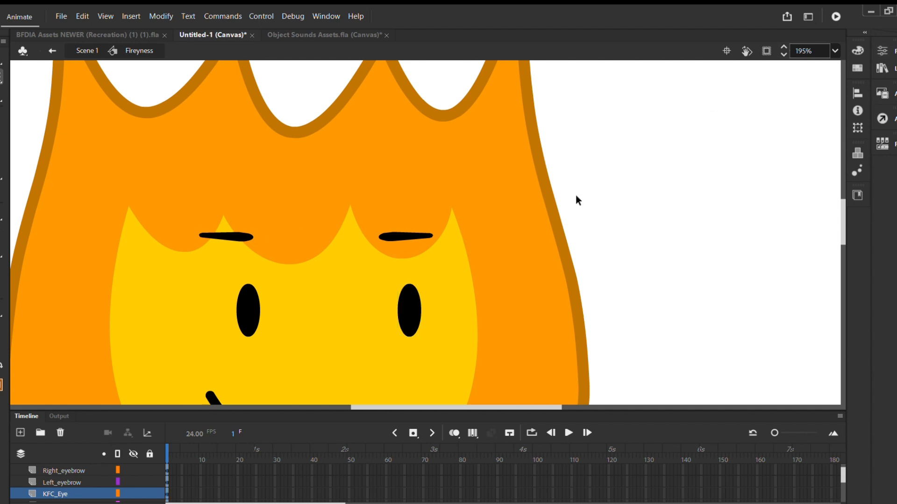
- Swap the smiling mouth for the gritted-teeth mouth graphic
scroll(386, 321, "down", 5)
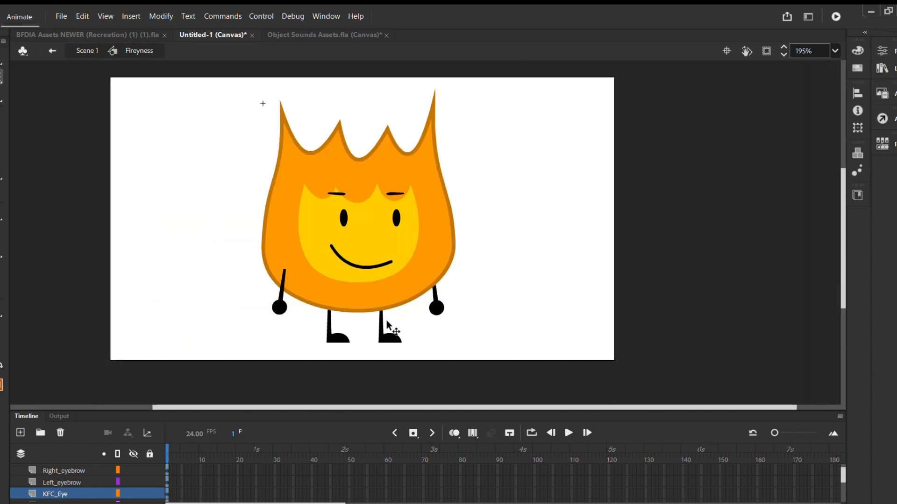
left_click(368, 272)
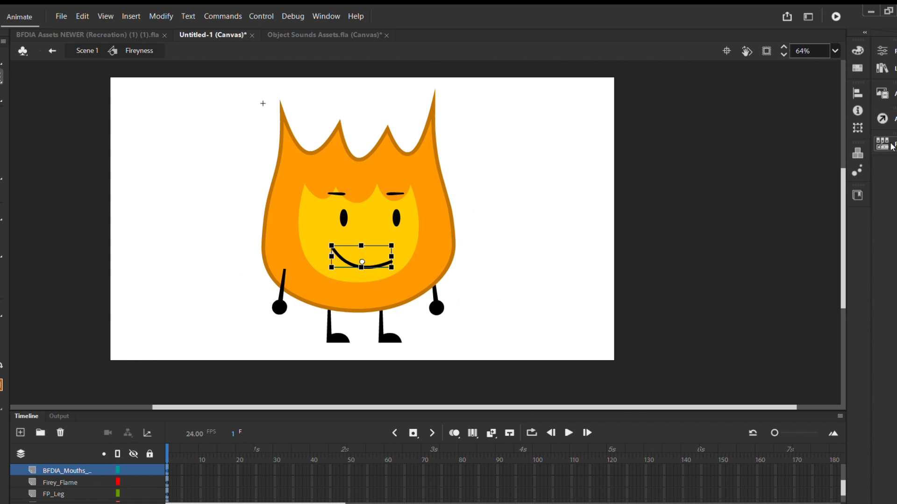
left_click(732, 302)
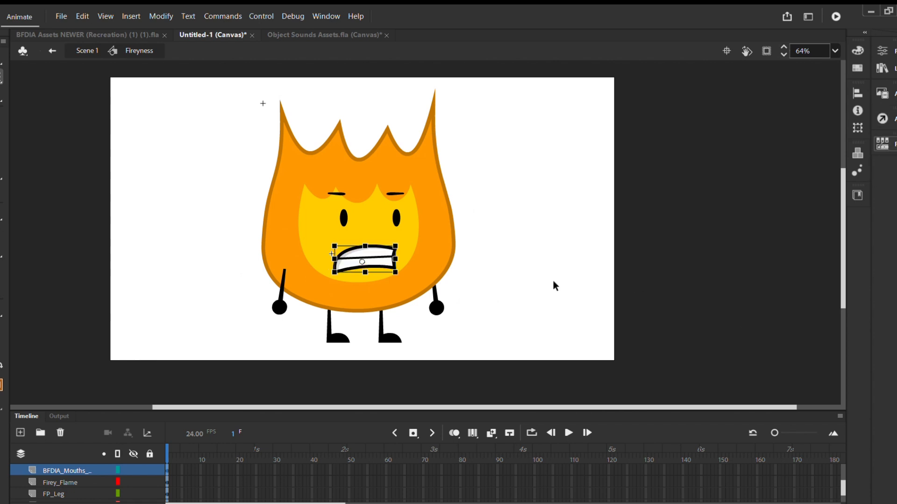
left_click(519, 270)
- Nudge the gritted-teeth mouth to the left and rotate it slightly clockwise so it sits tilted on the face
left_click(370, 249)
scroll(369, 248, "up", 4)
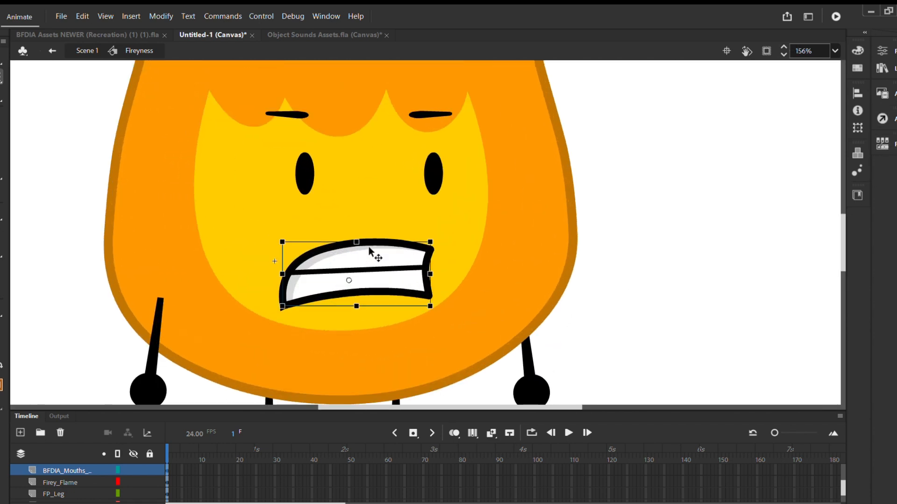
key("Left")
key("Left")
key("Left")
key("Left")
key("Left")
key("Left")
key("Left")
key("Left")
key("Left")
key("Left")
key("Left")
key("Left")
key("Left")
key("Left")
key("Left")
key("Left")
key("Left")
key("Left")
key("Left")
key("Left")
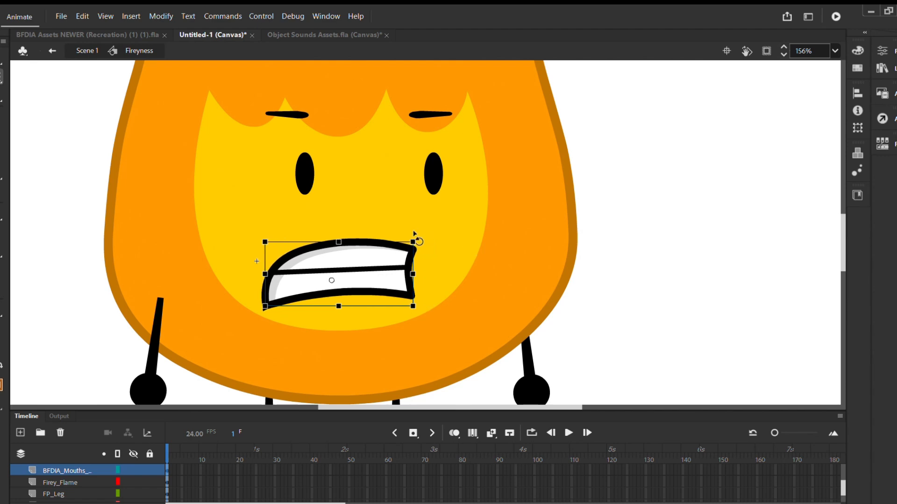
left_click_drag(416, 239, 380, 254)
left_click(711, 215)
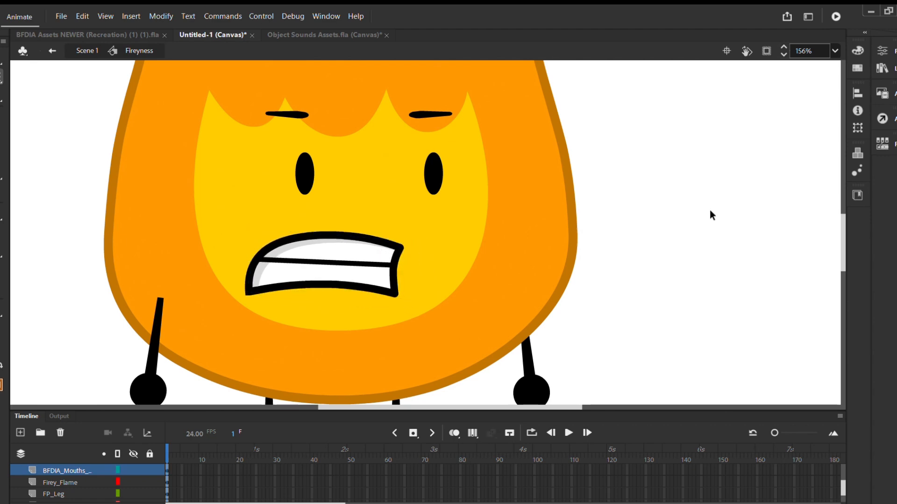
- Switch the left and then the right eyebrow to the angry pose that slants down toward the middle of the face
left_click(287, 114)
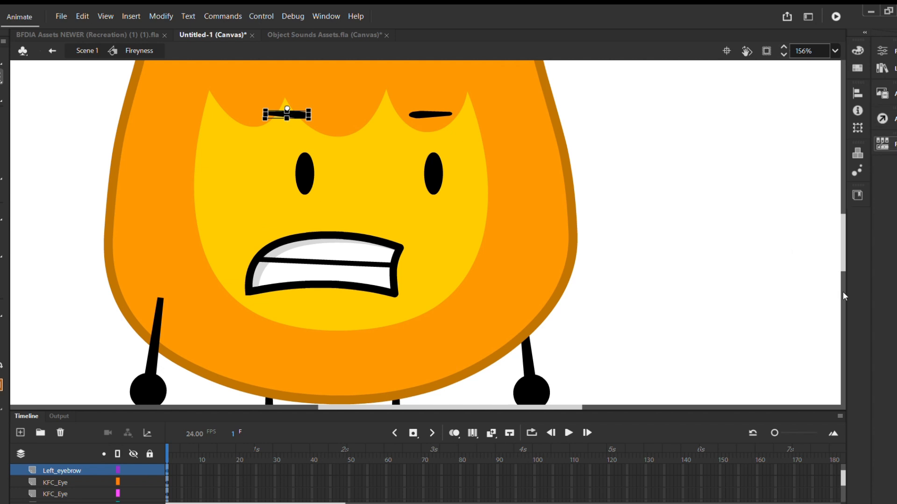
left_click(735, 290)
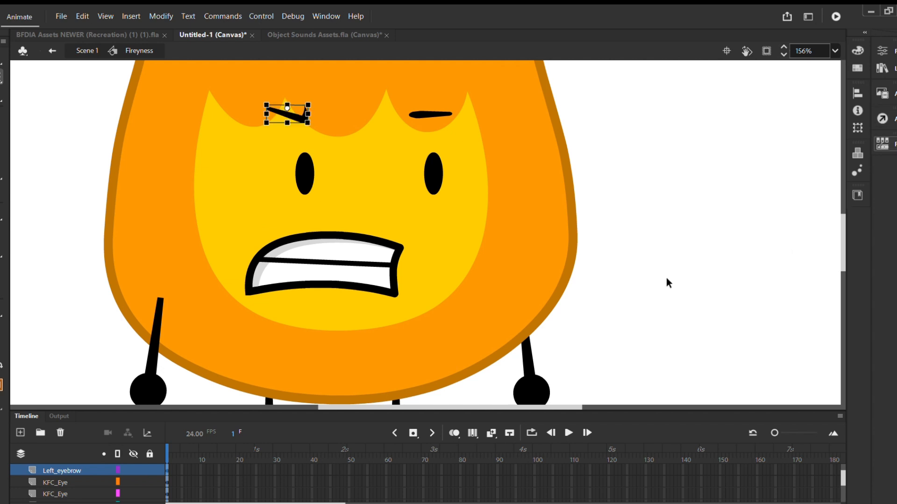
left_click(637, 215)
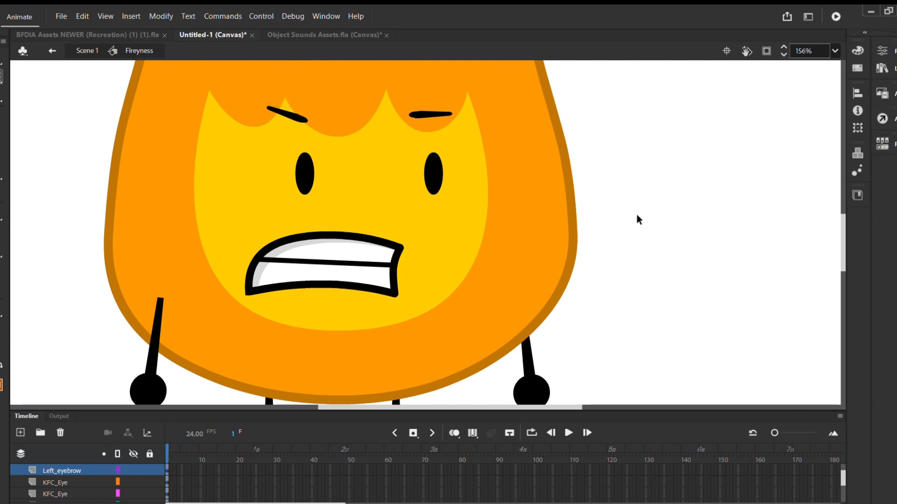
left_click(427, 113)
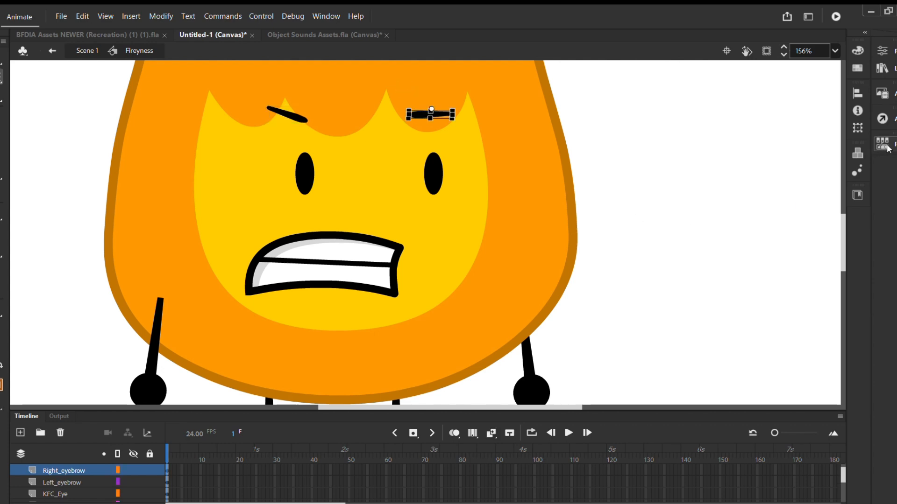
left_click(834, 187)
left_click(638, 214)
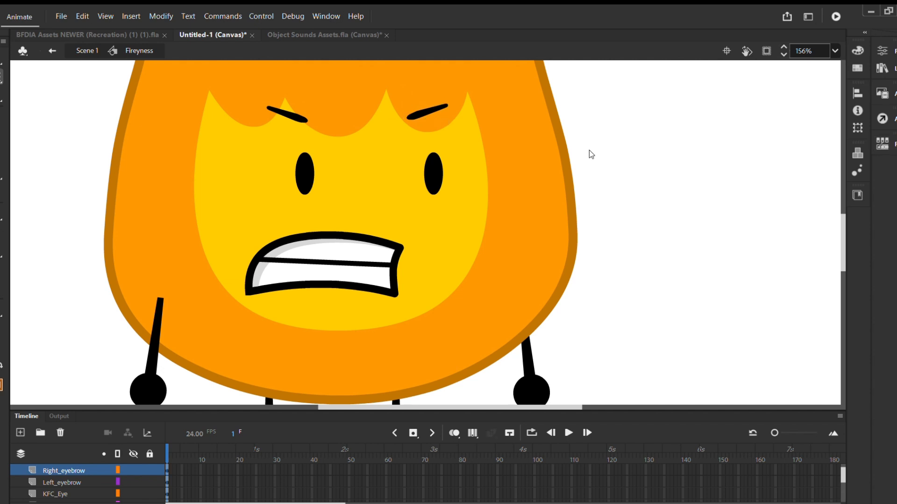
- Shift the angry right eyebrow slightly to the right so it is centred above the right eye
left_click(415, 112)
key("Right")
key("Right")
key("Right")
key("Right")
key("Right")
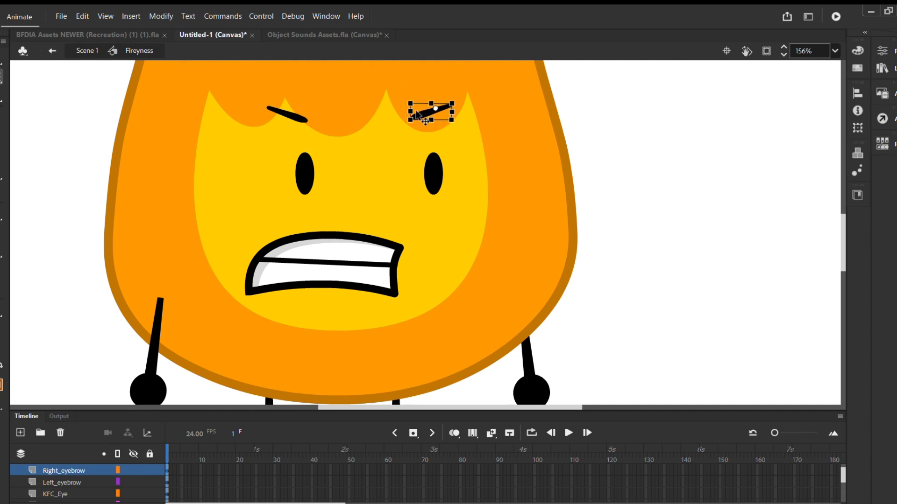
key("Right")
key("Right")
key("Right")
key("Right")
key("Right")
key("Left")
key("Left")
key("Left")
key("Left")
key("Left")
key("Left")
key("Left")
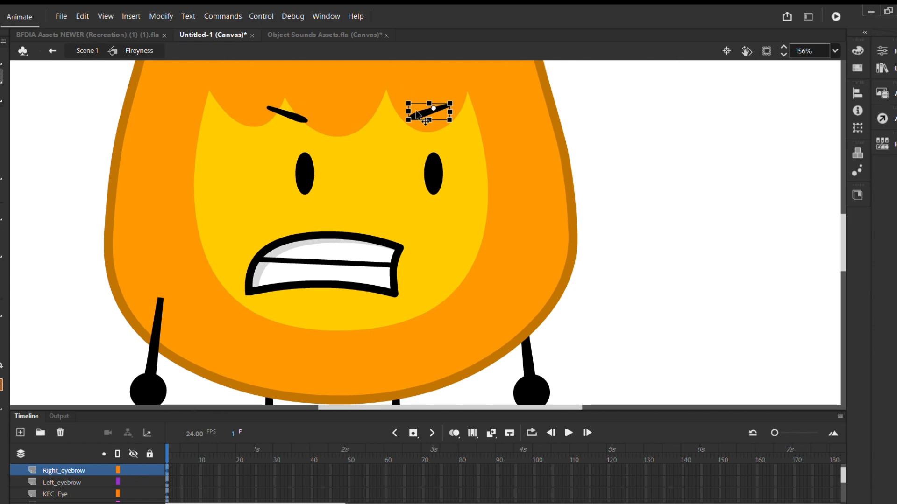
left_click(669, 61)
- Lower the left eyebrow until it sits just above the left eye
left_click(300, 118)
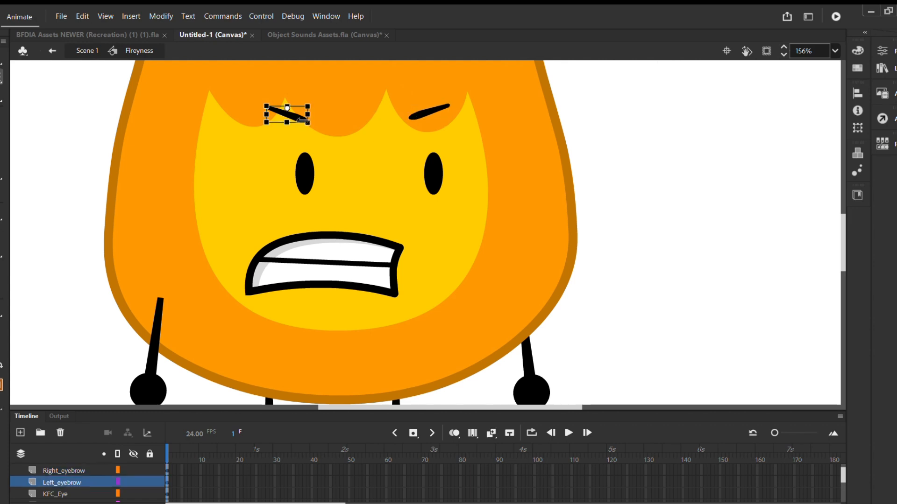
key("Down")
key("Down")
key("Down")
key("Down")
key("Down")
key("Down")
key("Down")
key("Down")
key("Down")
key("Down")
key("Down")
key("Down")
key("Down")
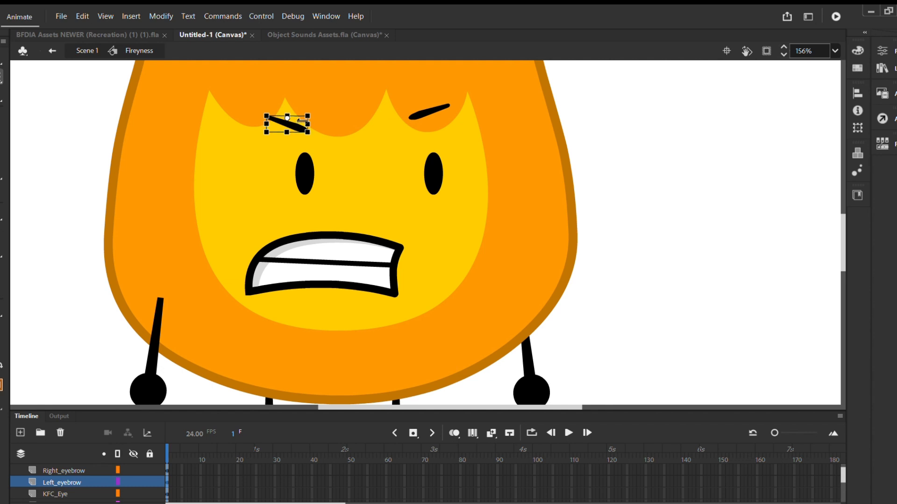
key("Down")
key("Down")
key("Down")
key("Down")
key("Down")
- Lower the right eyebrow to the same height as the left eyebrow
left_click(420, 112)
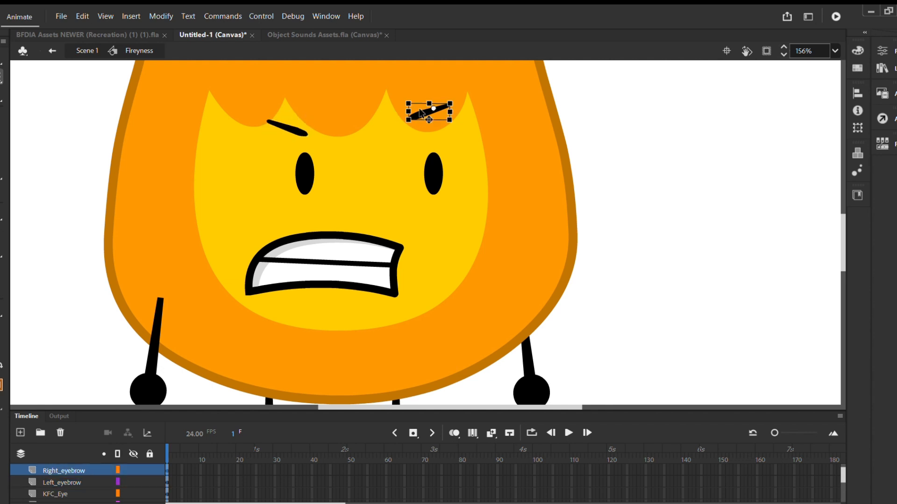
key("Down")
key("Down")
key("Down")
key("Down")
key("Down")
key("Down")
key("Down")
key("Down")
key("Down")
key("Down")
key("Down")
key("Down")
key("Down")
key("Down")
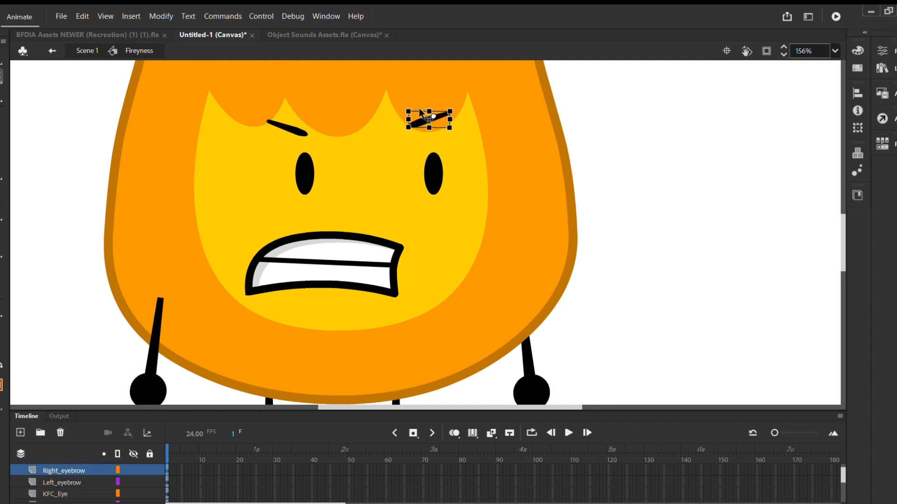
key("Down")
key("Down")
key("Down")
key("Down")
key("Down")
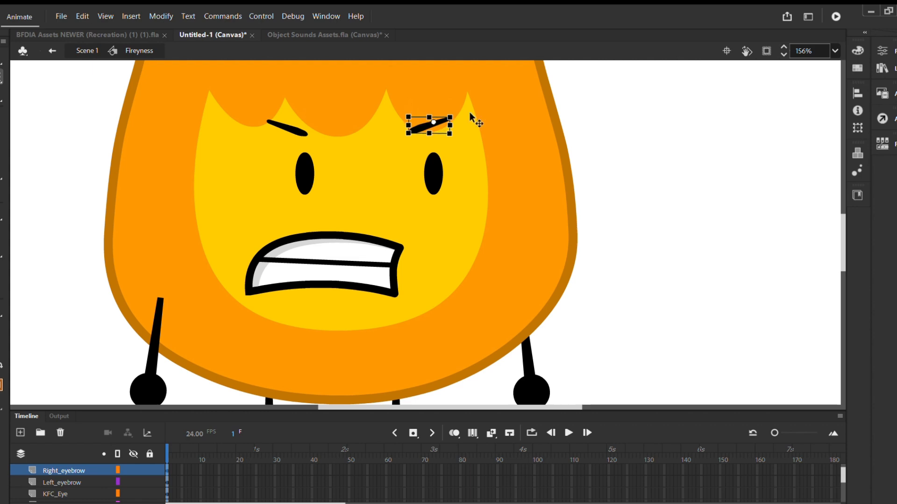
left_click(628, 125)
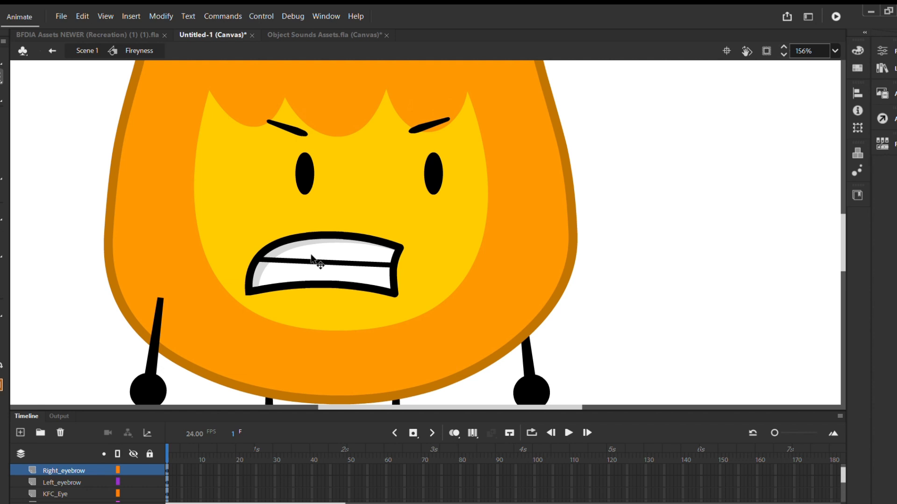
- Add a new layer above Right_eyebrow and insert keyframes at frame 100 on it and all layers below
scroll(332, 285, "down", 3)
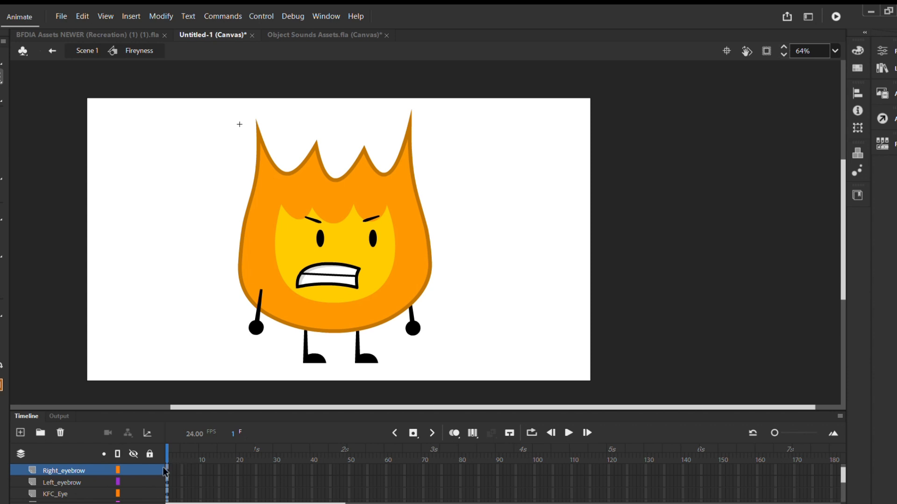
left_click(19, 432)
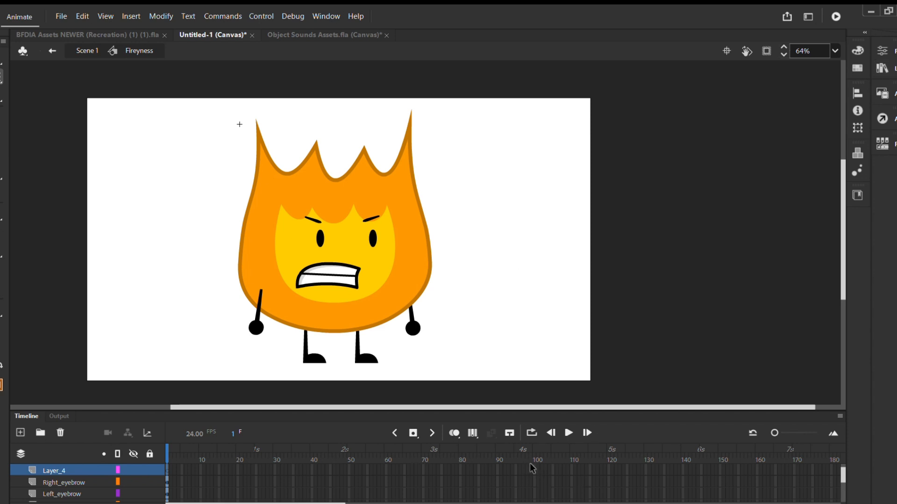
scroll(532, 467, "down", 5)
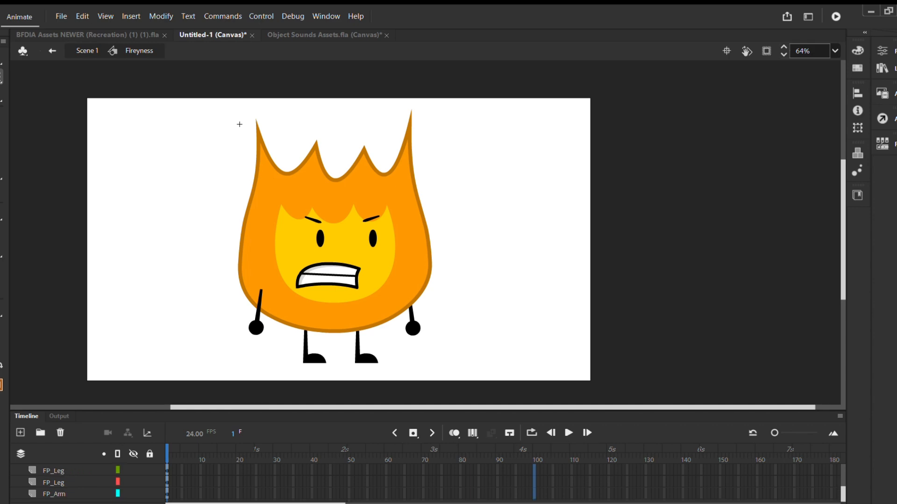
left_click(413, 433)
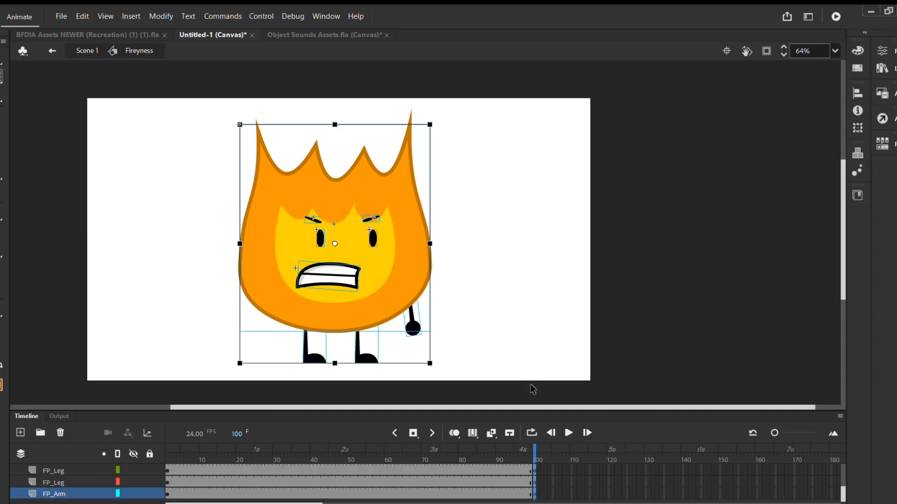
left_click(682, 307)
- Insert a keyframe at frame 100 on the uppermost FP_Arm layer and move Layer_4 above it
left_click_drag(843, 490, 828, 453)
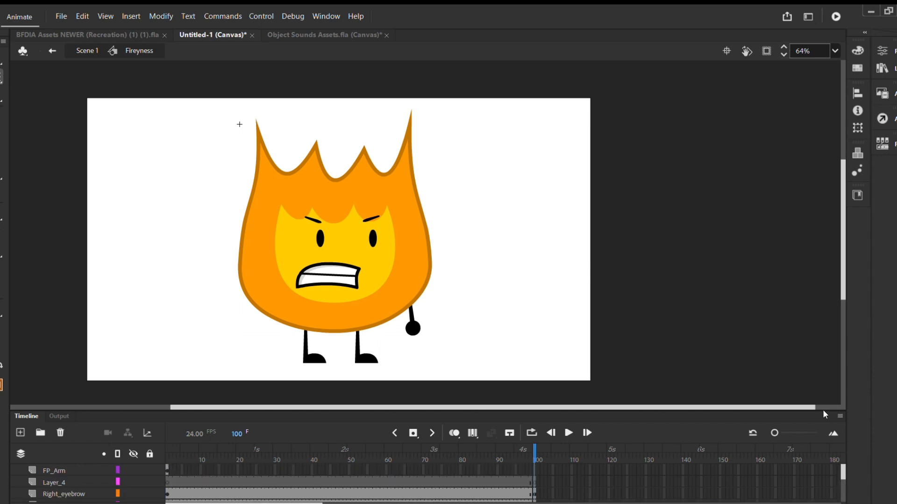
left_click(532, 467)
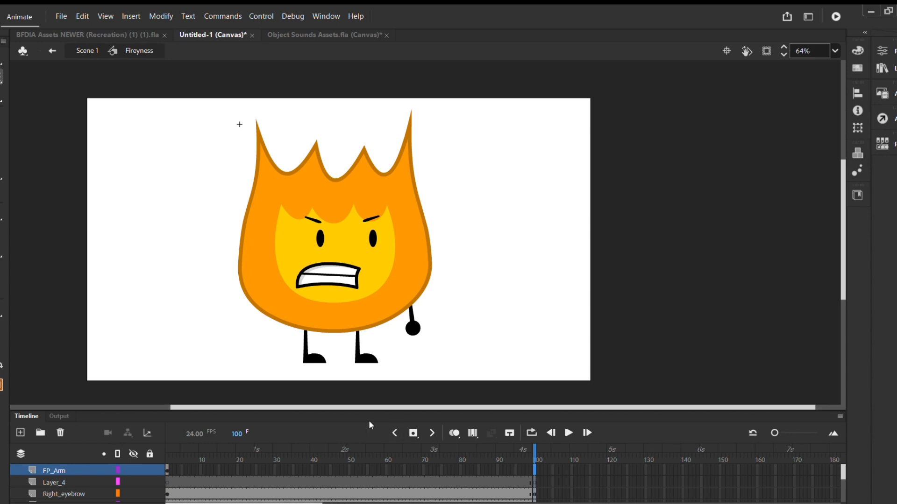
key("ctrl+shift+v")
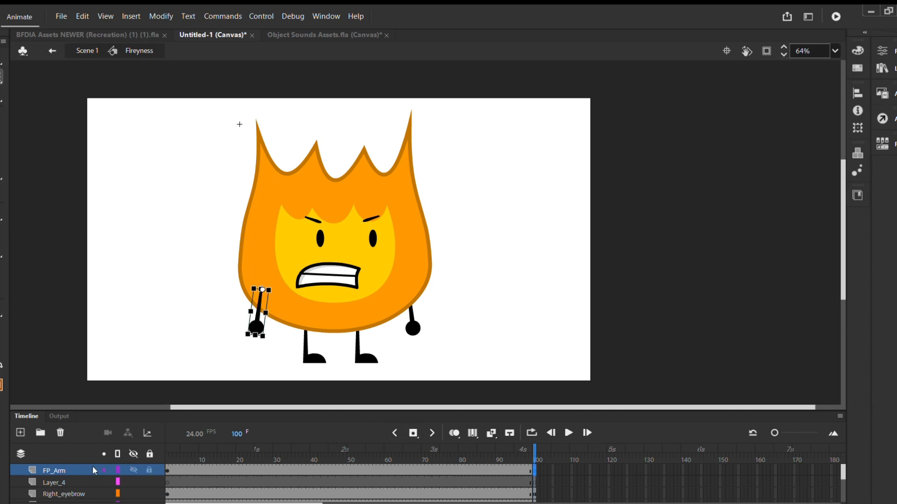
left_click_drag(68, 476, 75, 463)
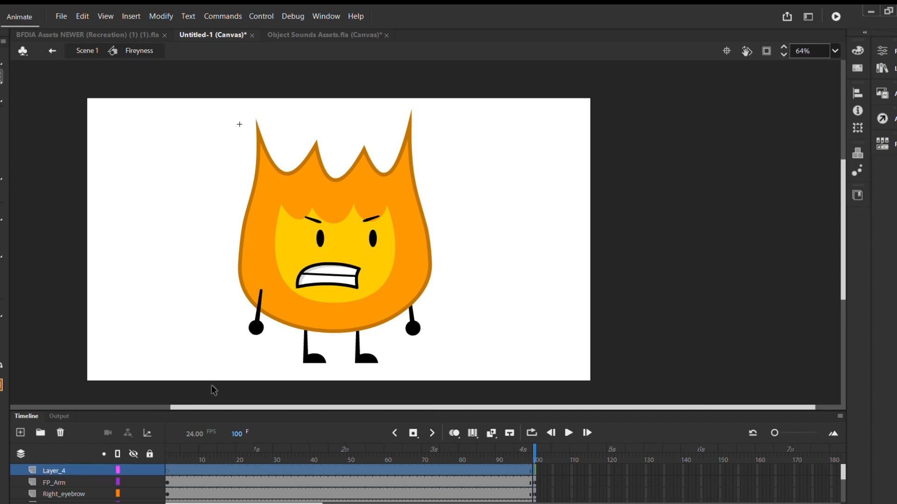
- Place the voice sound from the library on Layer_4 starting at frame 1, and rename the layer Audio
left_click_drag(531, 449, 140, 458)
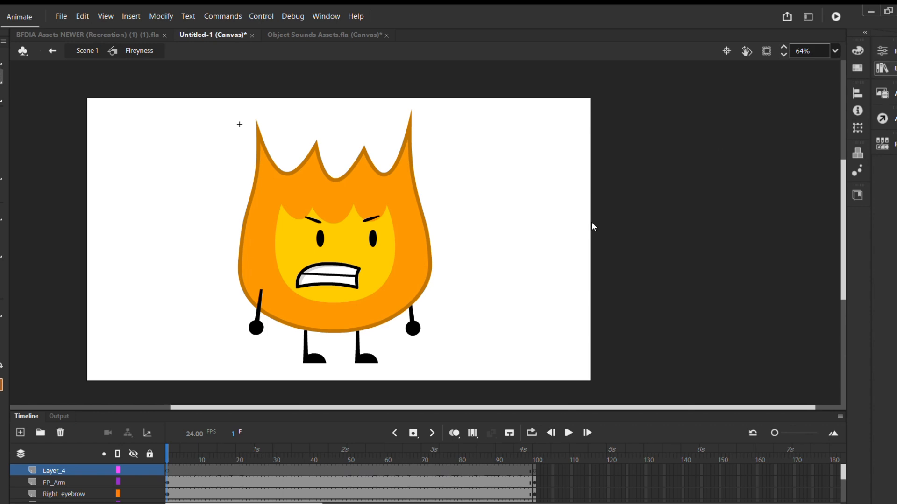
left_click_drag(525, 278, 234, 368)
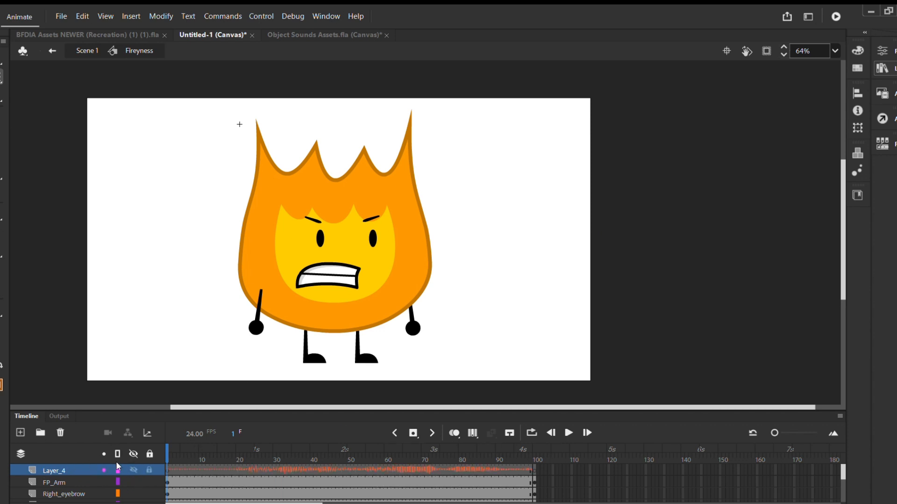
double_click(59, 469)
type("A")
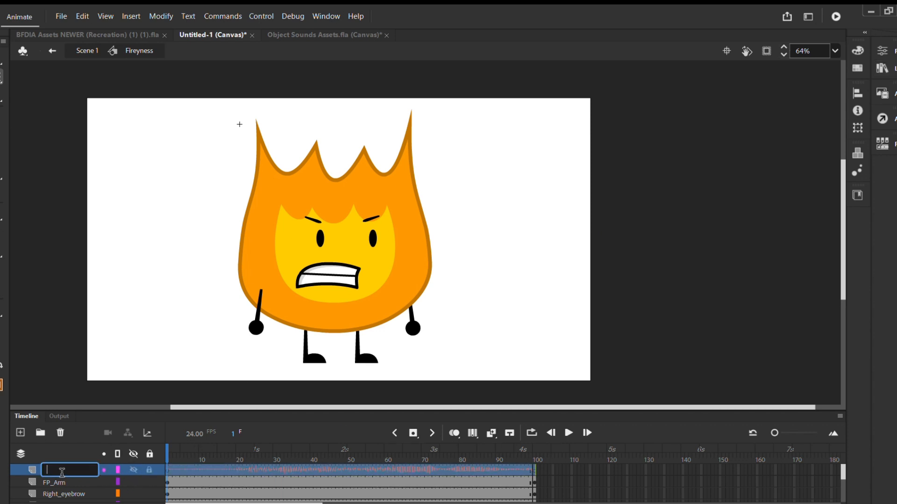
type("udio")
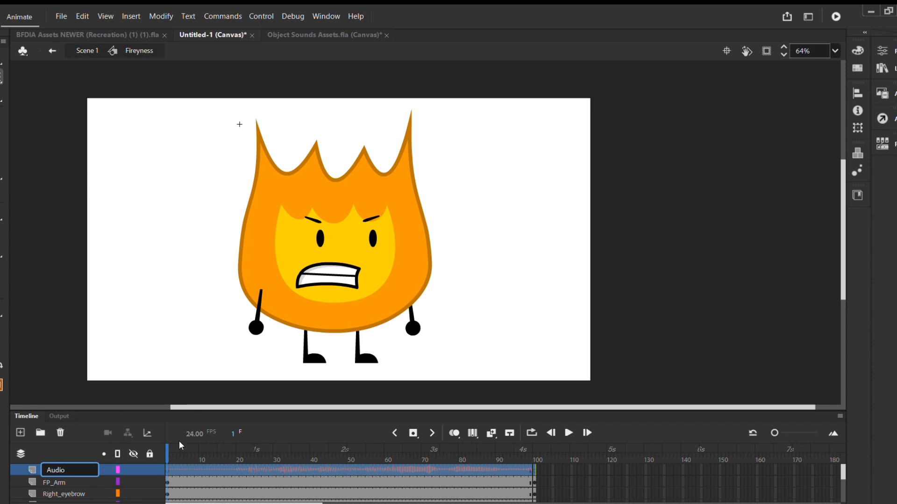
left_click(176, 334)
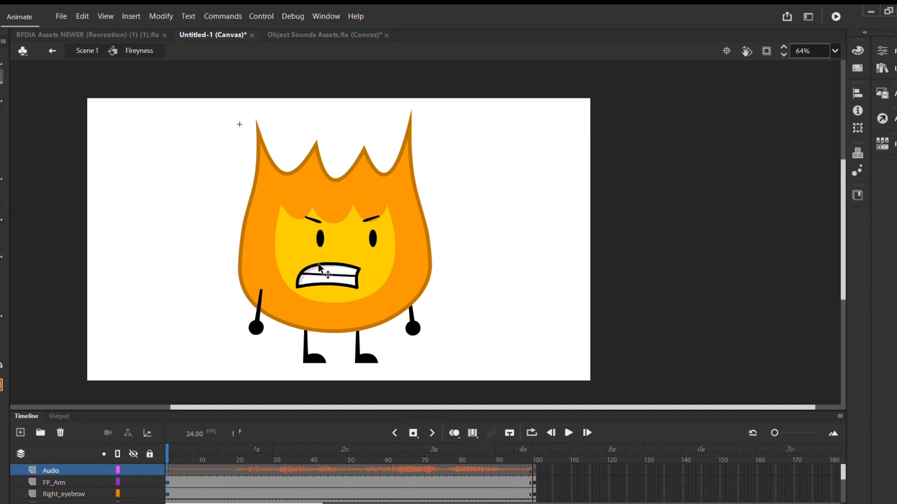
- Switch both FP_Arm symbols at frame 1 to the curved pose that bends outward from the body
left_click(257, 327)
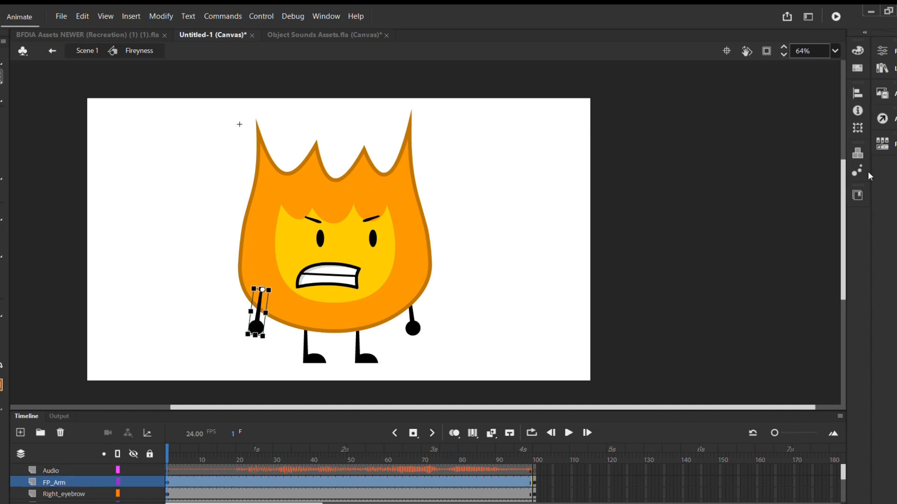
left_click(626, 218)
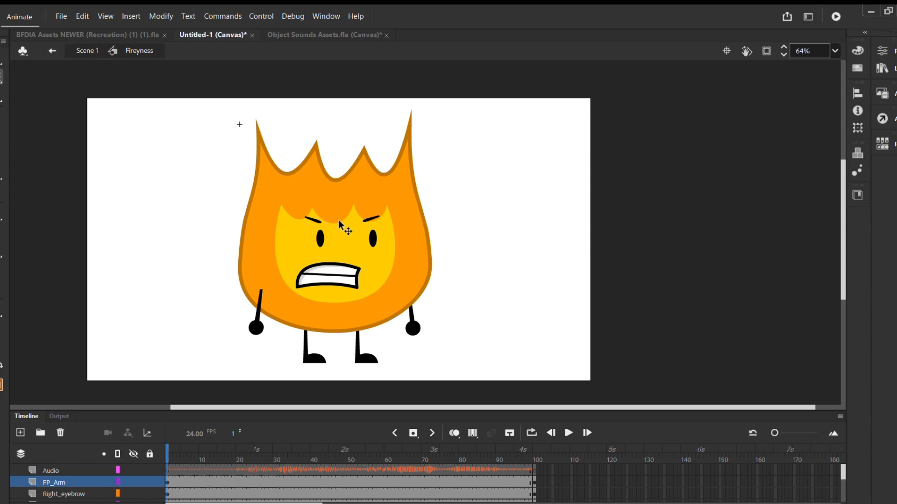
left_click(258, 312)
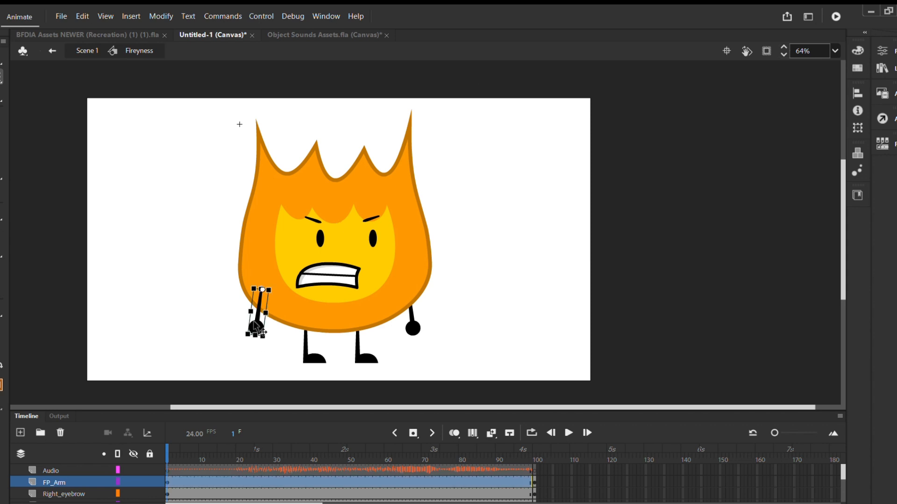
left_click(788, 213)
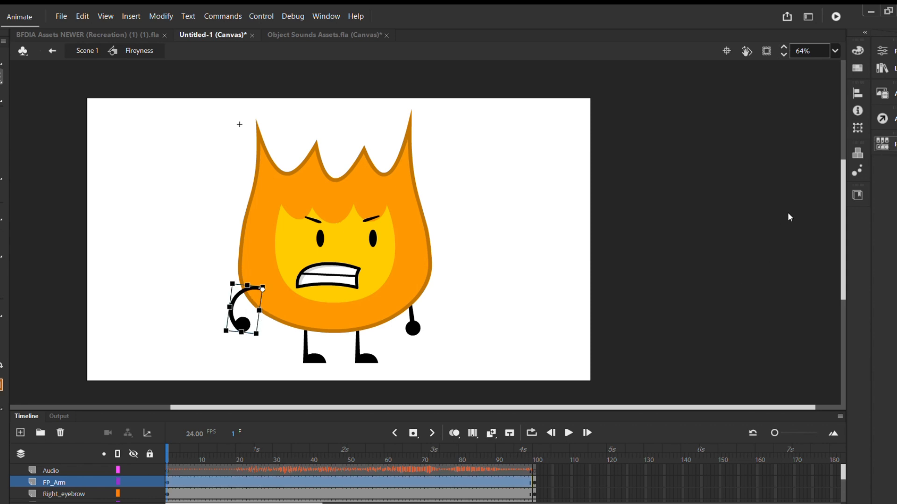
left_click(559, 261)
left_click(414, 326)
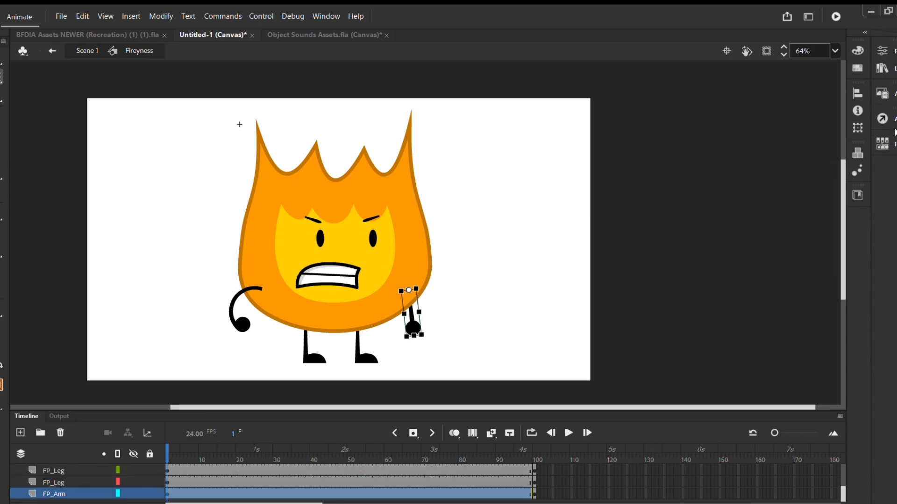
left_click(814, 218)
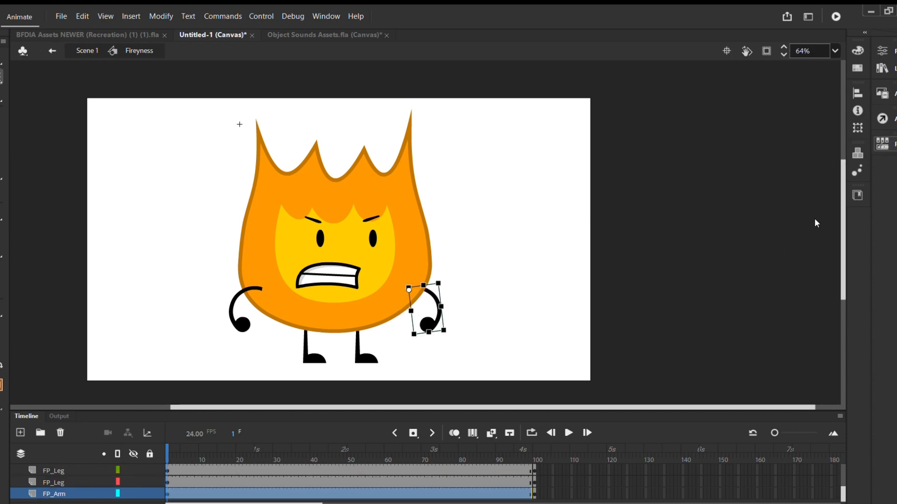
left_click(477, 341)
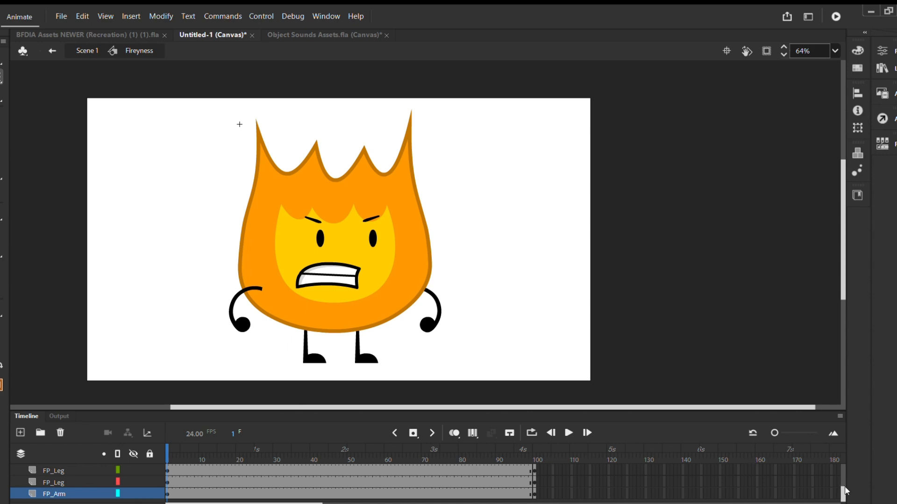
- Select all of the character's parts at frame 29 and insert keyframes on their layers
scroll(845, 490, "up", 5)
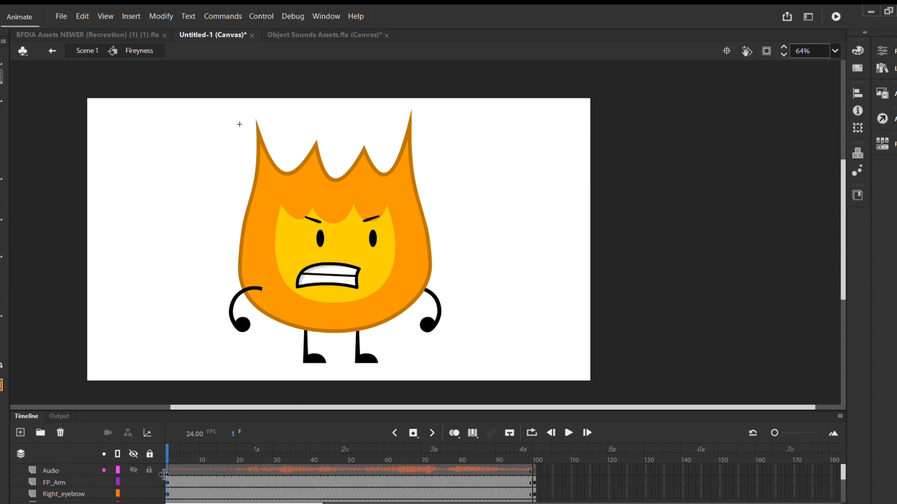
left_click_drag(164, 449, 271, 473)
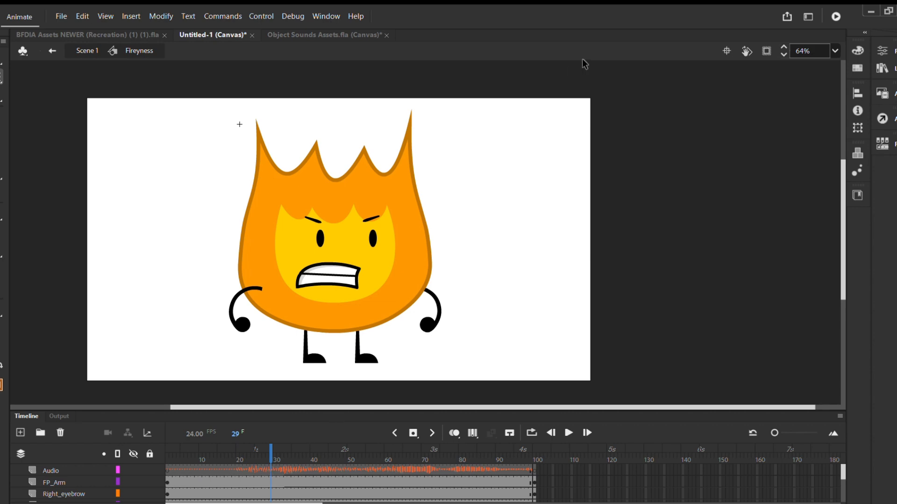
left_click_drag(584, 63, 115, 404)
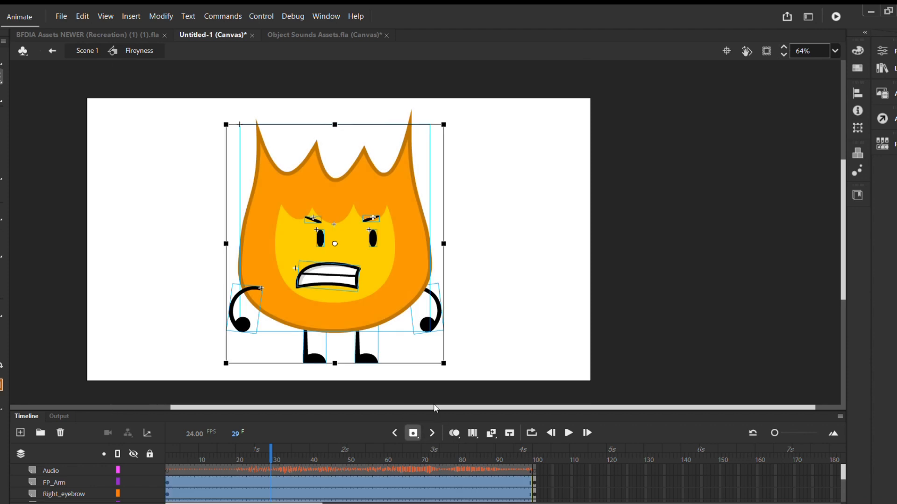
left_click(480, 384)
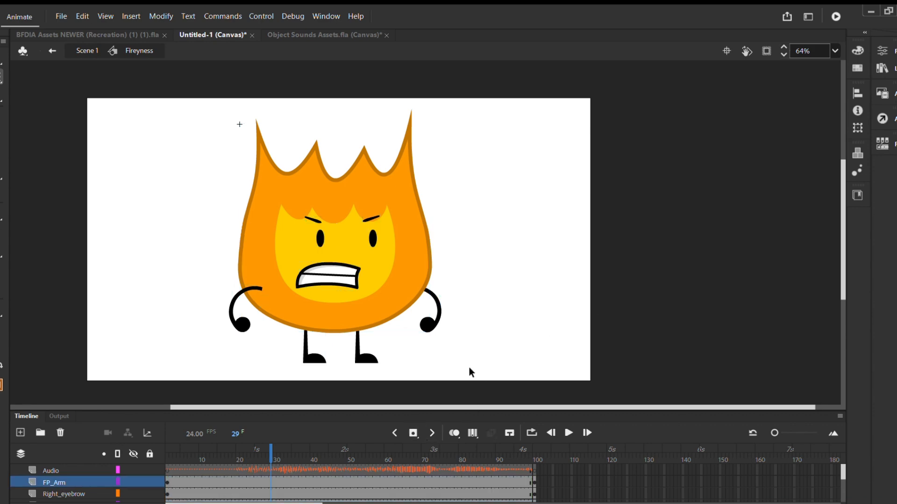
left_click_drag(570, 80, 152, 374)
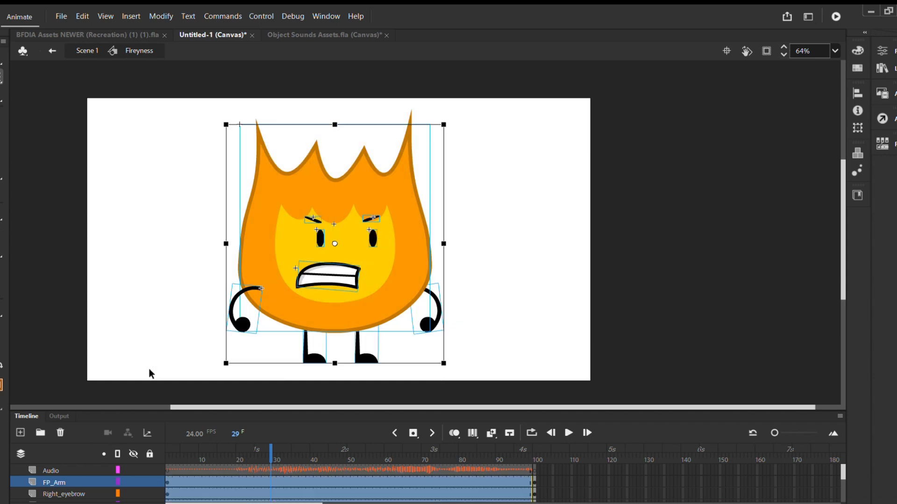
left_click(706, 291)
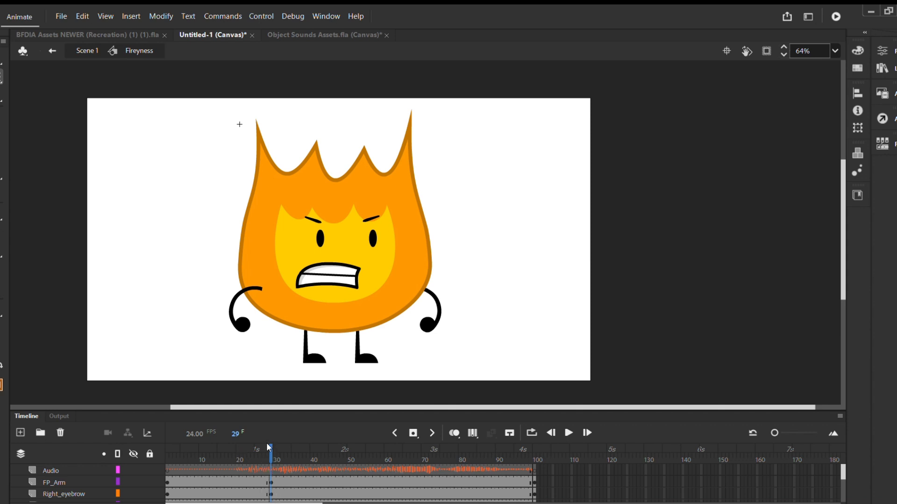
- Insert keyframes at frame 31 on all of the character's layers
left_click_drag(269, 447, 276, 450)
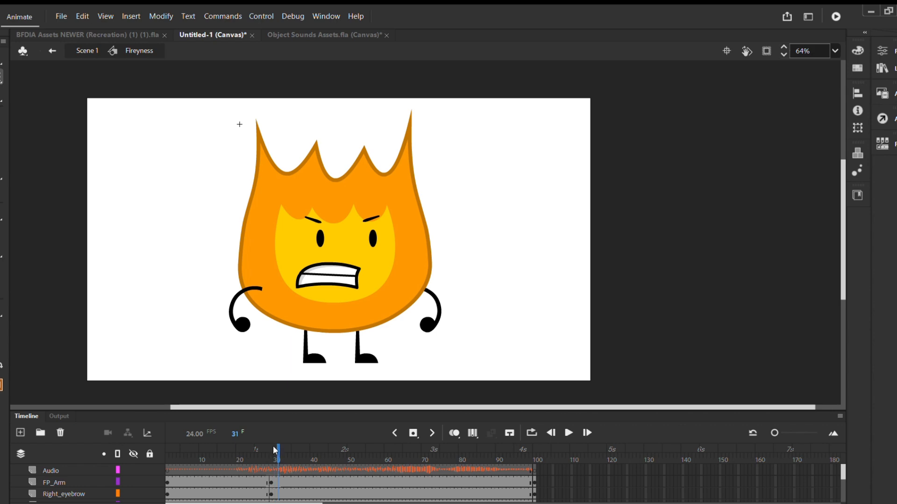
left_click_drag(600, 68, 150, 387)
left_click(413, 433)
left_click(530, 330)
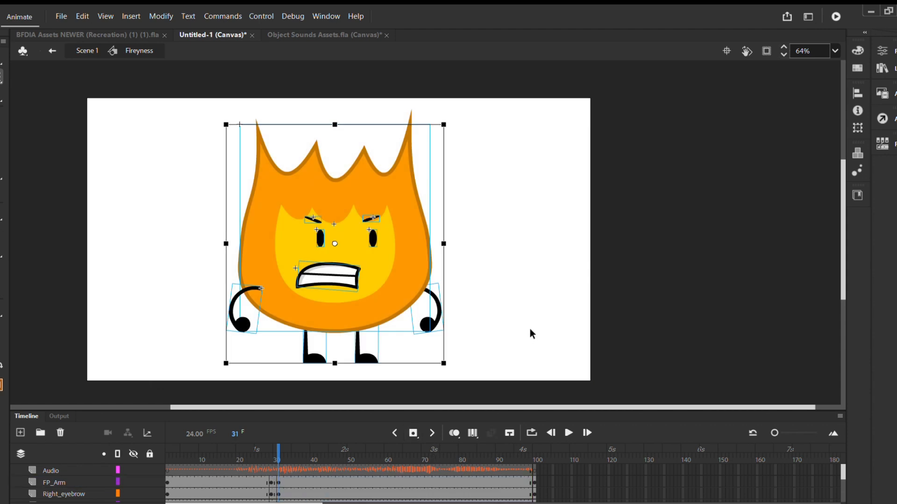
- Rotate the body, face and arms slightly counterclockwise at frame 31, leaving the legs out of the selection
left_click_drag(531, 88, 166, 308)
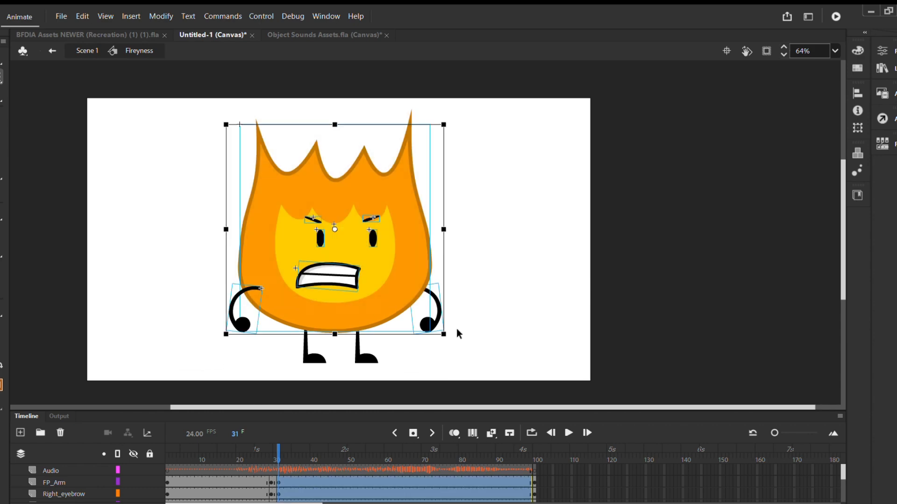
scroll(451, 329, "up", 2)
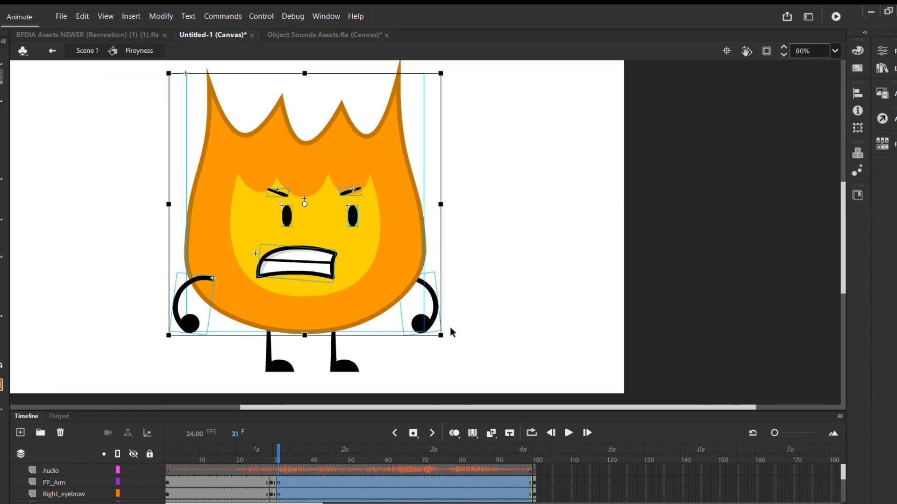
left_click_drag(448, 336, 445, 339)
left_click(472, 327)
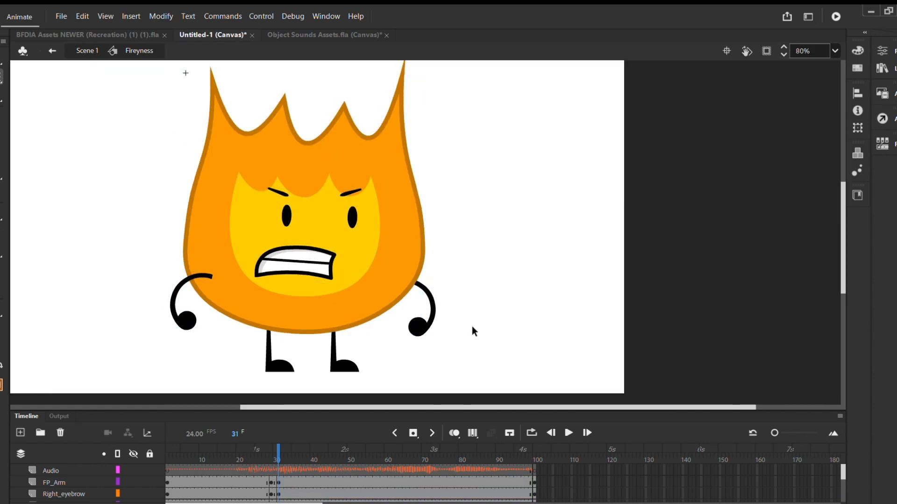
- Skew both legs at frame 31 so their tops lean slightly left while the feet stay planted
left_click_drag(321, 382, 380, 345)
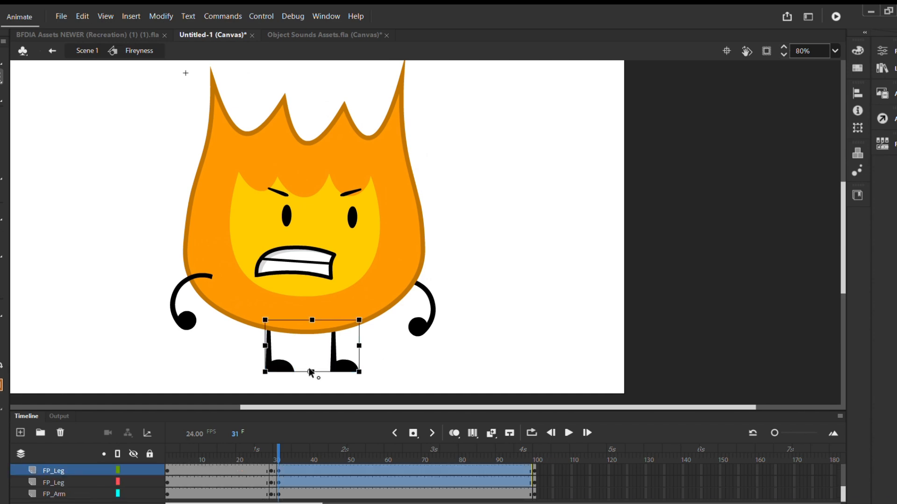
key("alt")
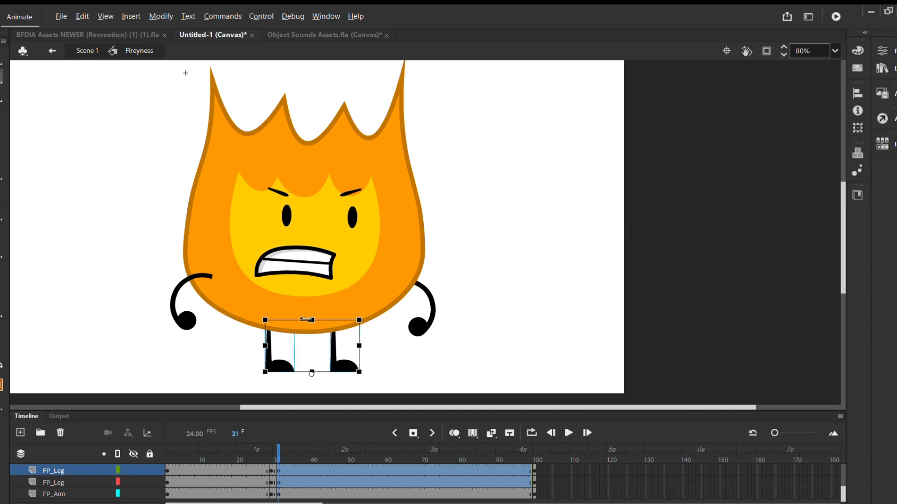
left_click_drag(305, 319, 301, 320)
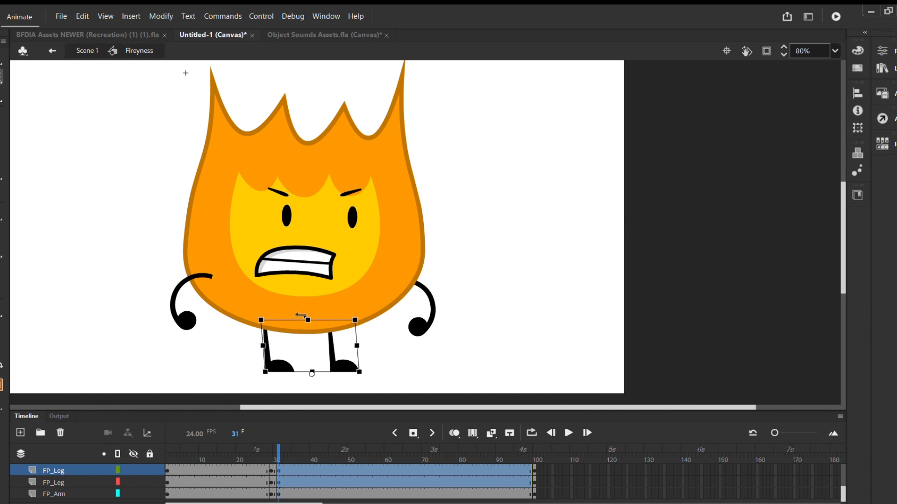
left_click(516, 303)
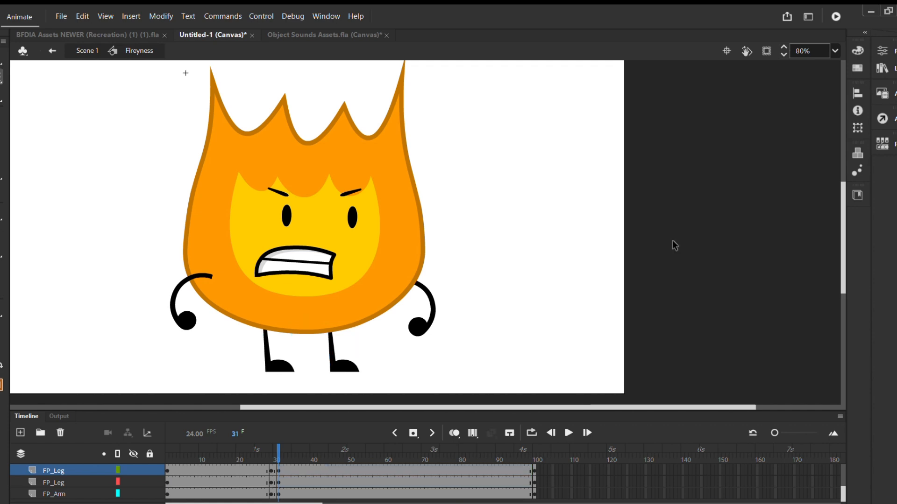
- Pull the stray leg copy out from behind the flame's right side in the Fireyness symbol and delete it
left_click(350, 368)
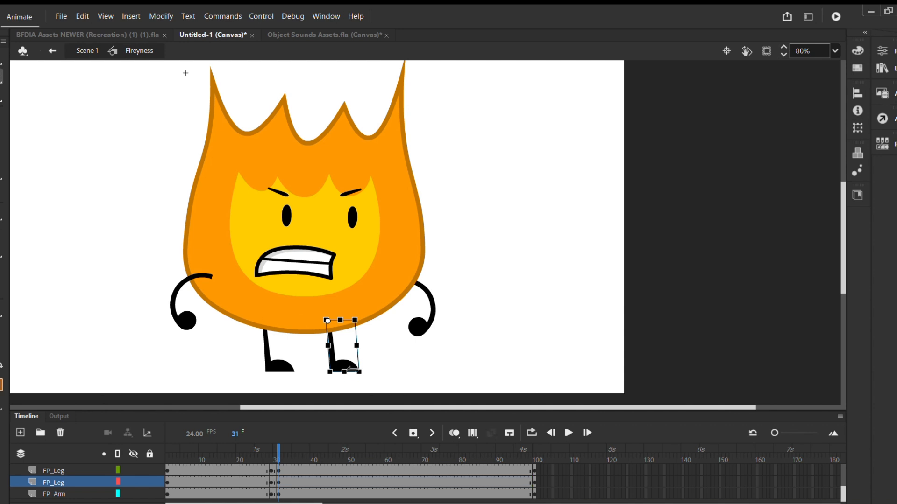
double_click(437, 351)
left_click(435, 346)
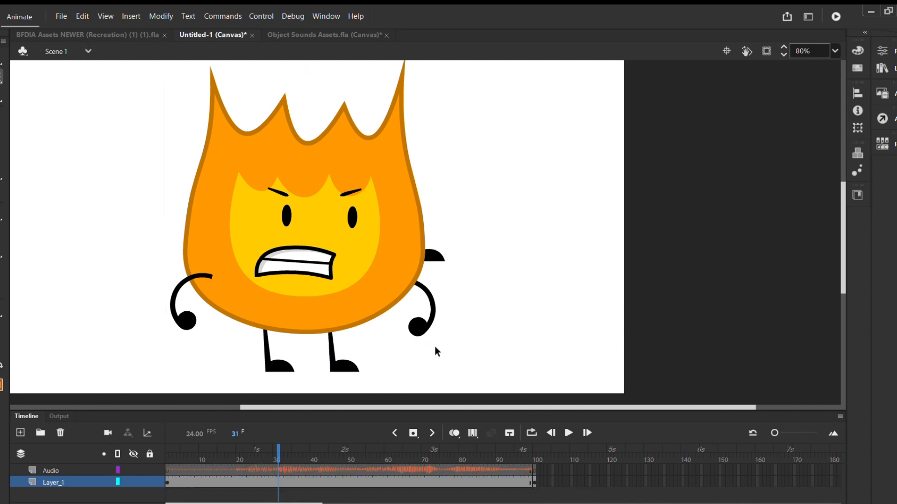
mouse_move(429, 250)
left_mouse_down()
mouse_move(554, 336)
mouse_move(432, 255)
left_mouse_up()
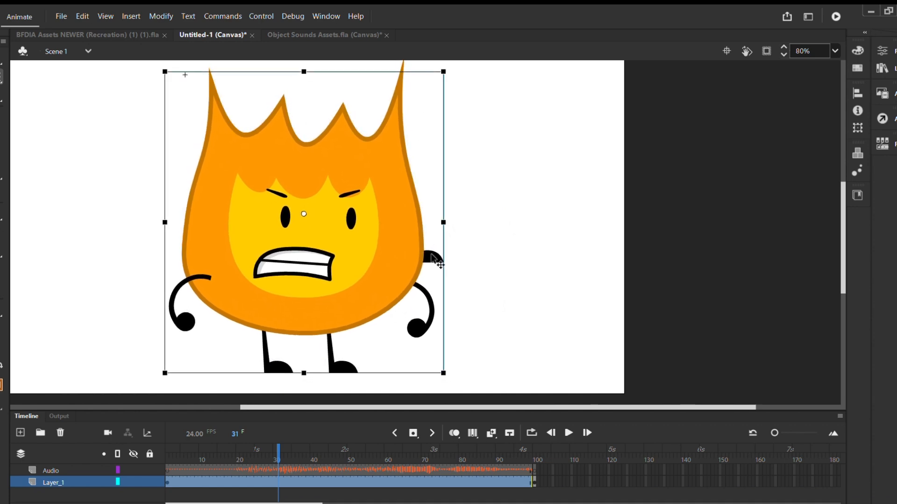
double_click(404, 256)
left_click_drag(436, 258, 555, 327)
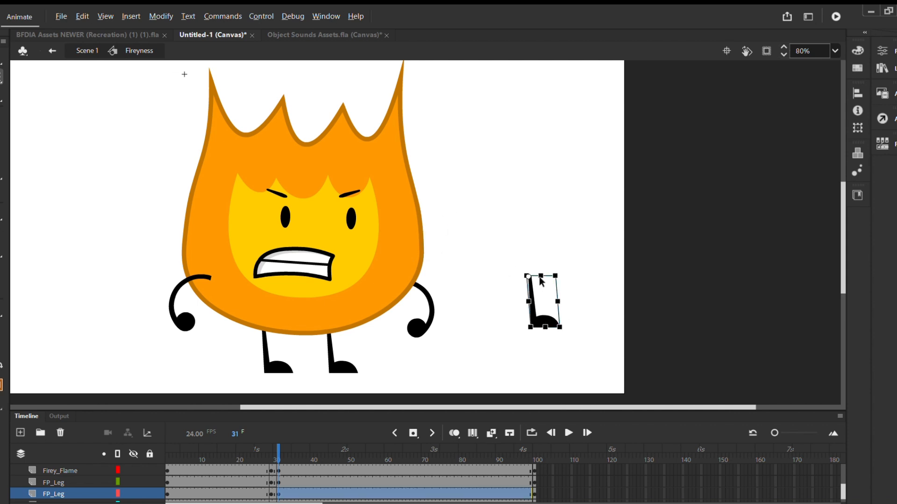
key("alt")
mouse_move(541, 278)
left_mouse_down()
mouse_move(554, 270)
mouse_move(538, 277)
left_mouse_up()
key("Delete")
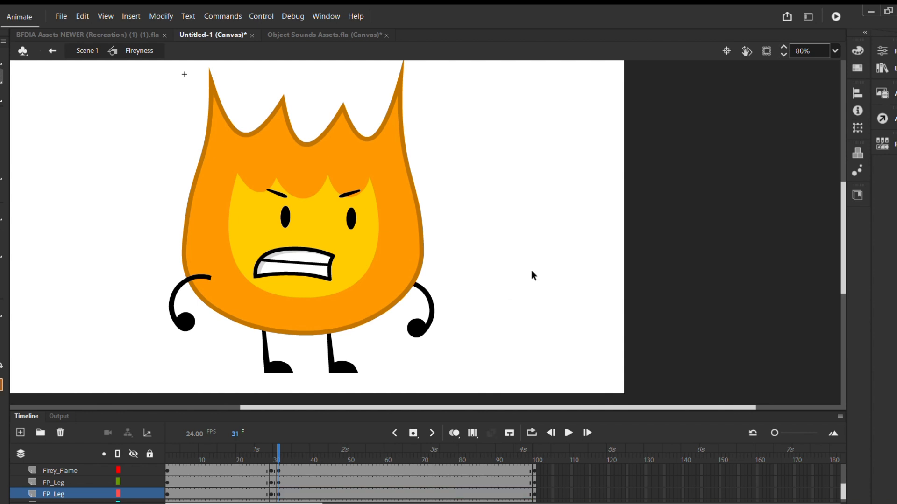
- Apply a classic tween to all of the character's layers from frame 29 to frame 31
left_click(269, 469)
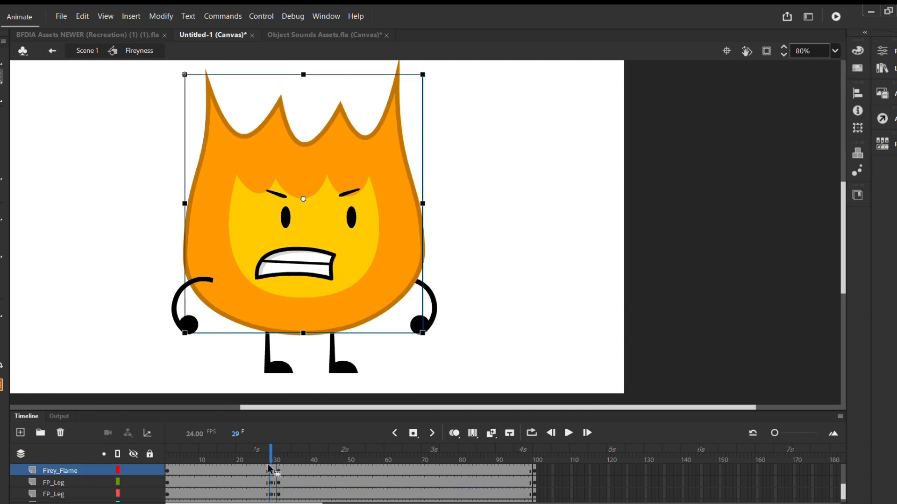
left_click(559, 296)
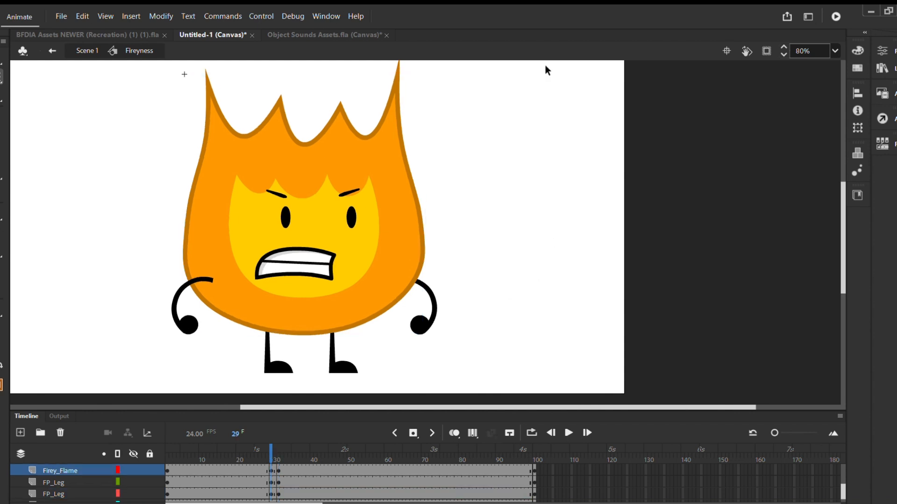
left_click_drag(547, 67, 104, 394)
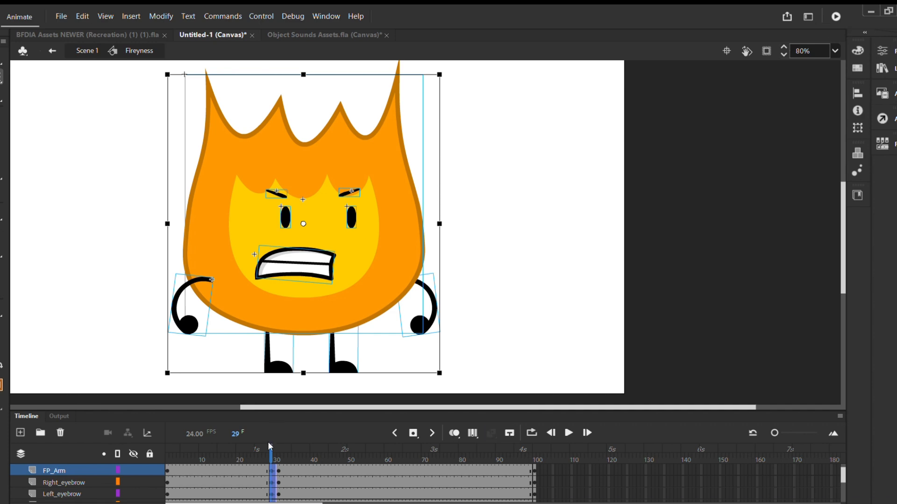
- Switch both KFC_Eye symbols at frame 31 to the closed, U-shaped eye
left_click_drag(270, 453, 276, 447)
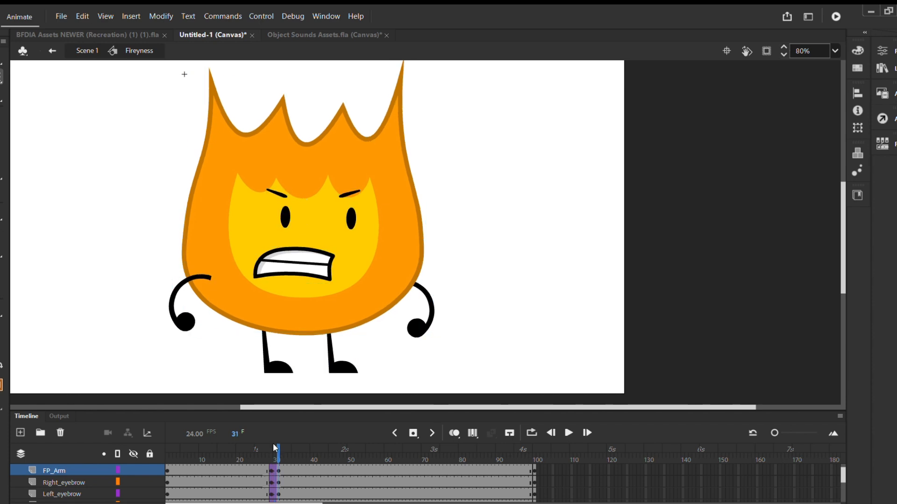
left_click(285, 217)
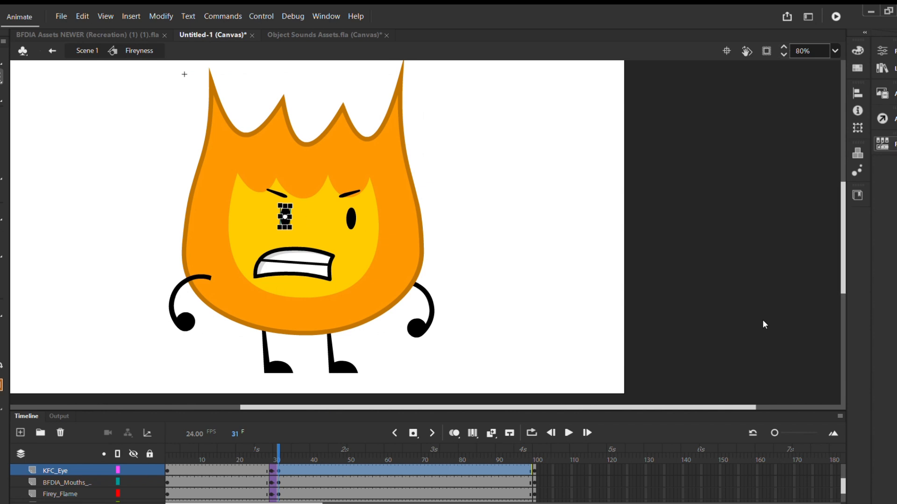
left_click(772, 226)
left_click(533, 276)
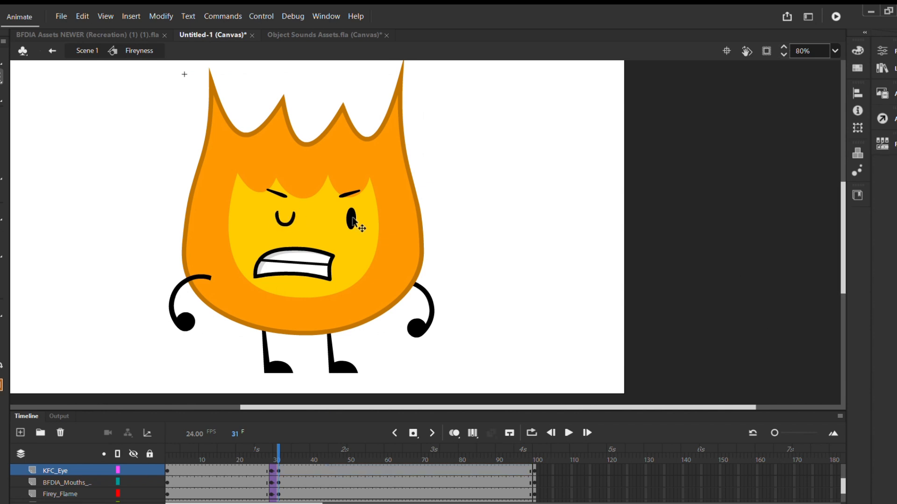
left_click(353, 220)
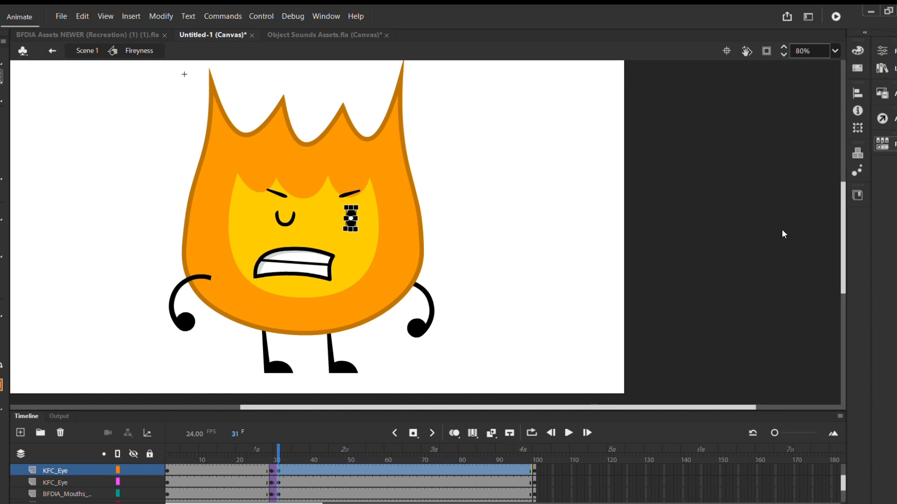
left_click(768, 230)
left_click(572, 257)
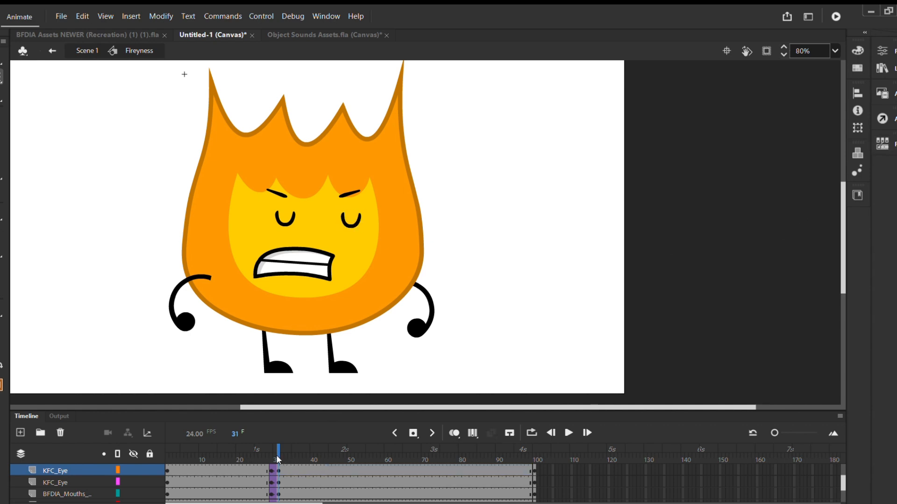
- Nudge both closed KFC_Eye symbols slightly downward at frame 31
left_click_drag(272, 449, 281, 444)
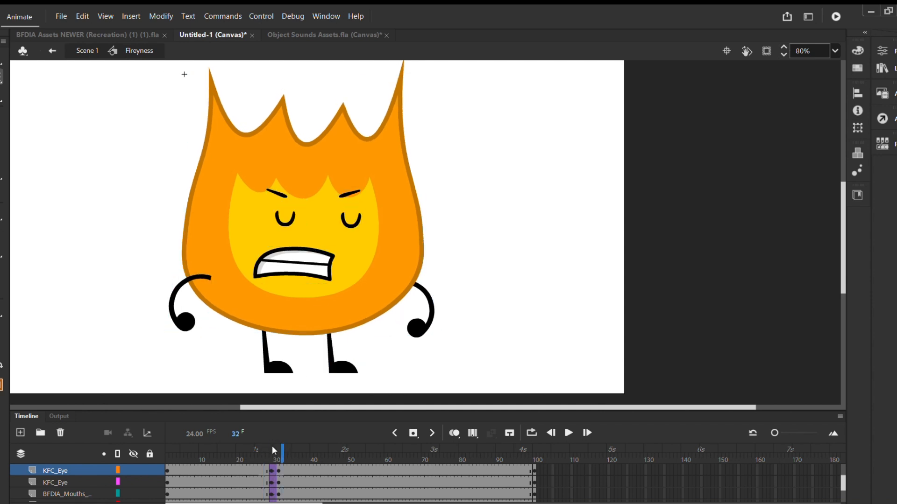
left_click(279, 470)
left_click(506, 307)
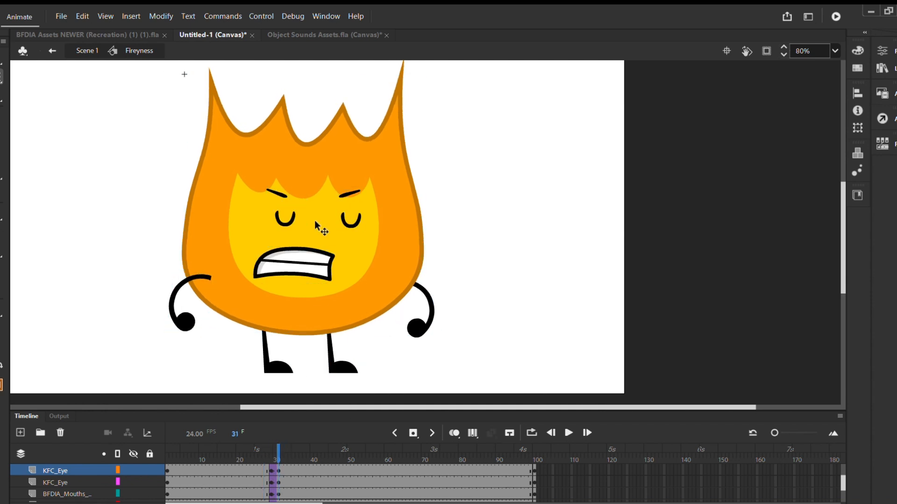
left_click(353, 223)
scroll(351, 225, "up", 3)
left_click_drag(349, 221, 349, 222)
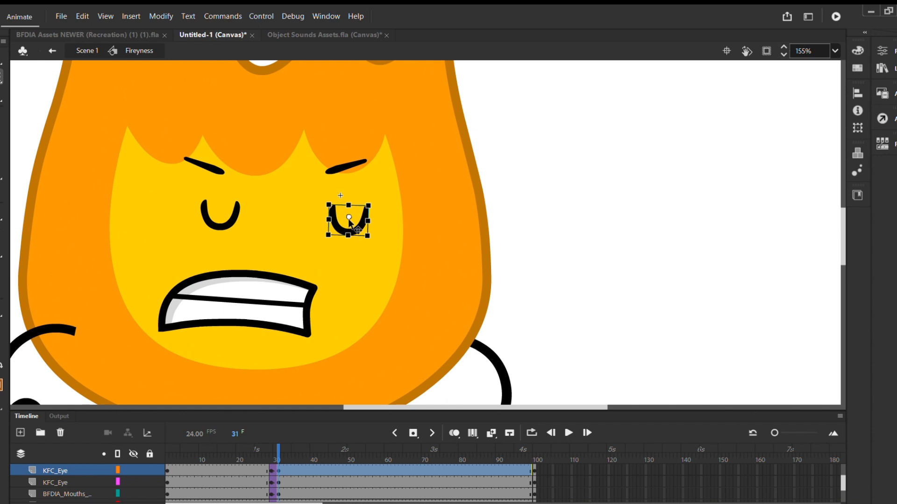
key("Down")
left_click(220, 224)
key("Down")
key("Down")
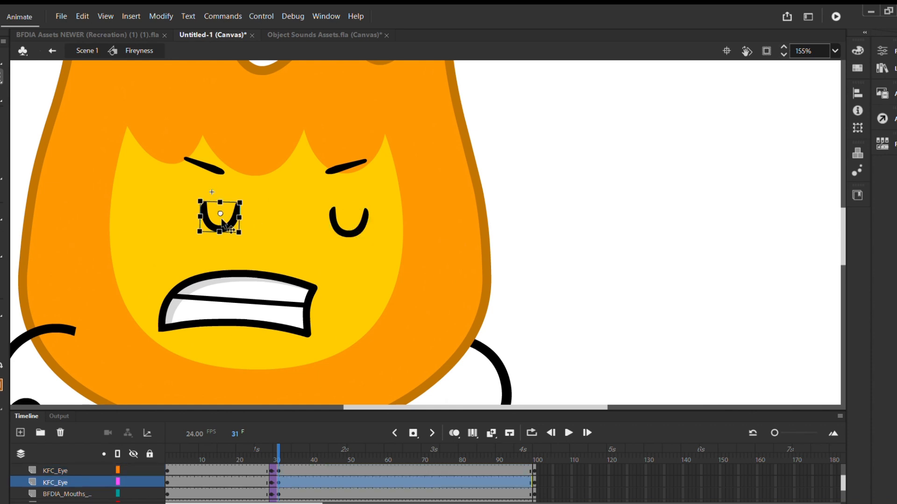
- Insert keyframes at frame 36 on all of the character's layers
mouse_move(276, 449)
left_mouse_down()
mouse_move(262, 437)
mouse_move(274, 442)
left_mouse_up()
scroll(592, 282, "down", 4)
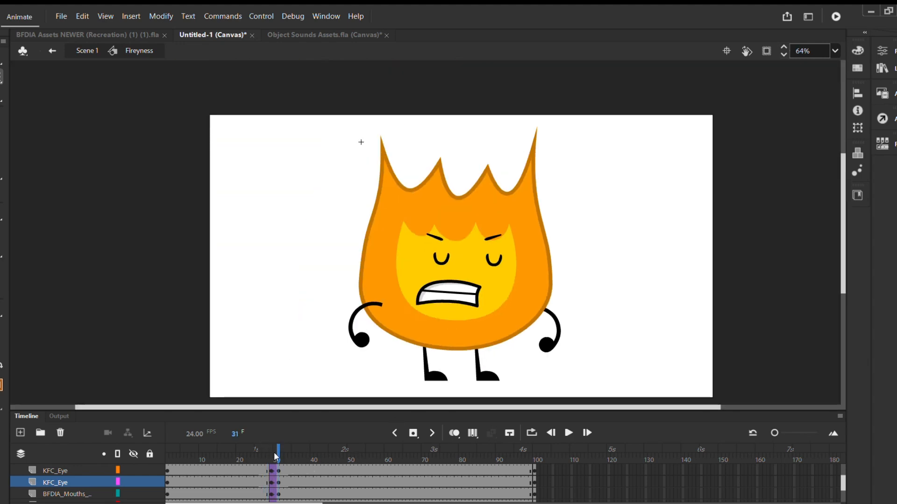
left_click(286, 467)
left_click(287, 467)
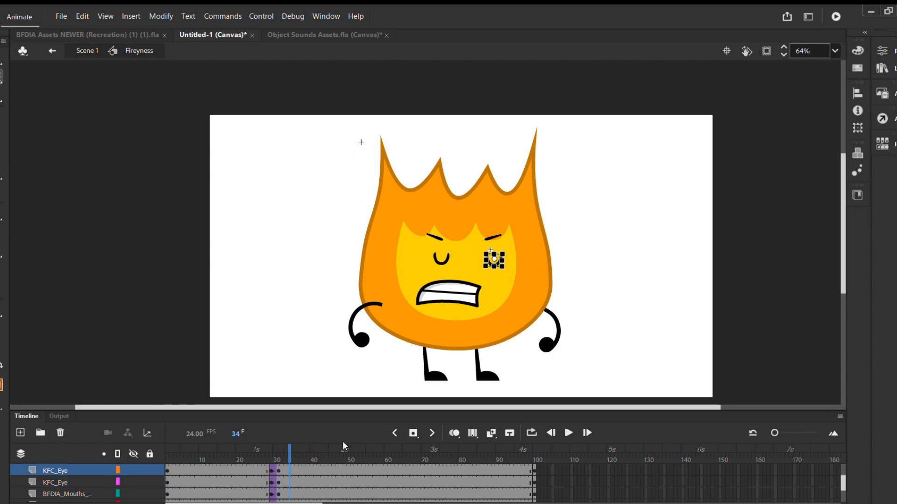
left_click(293, 467)
left_click(638, 278)
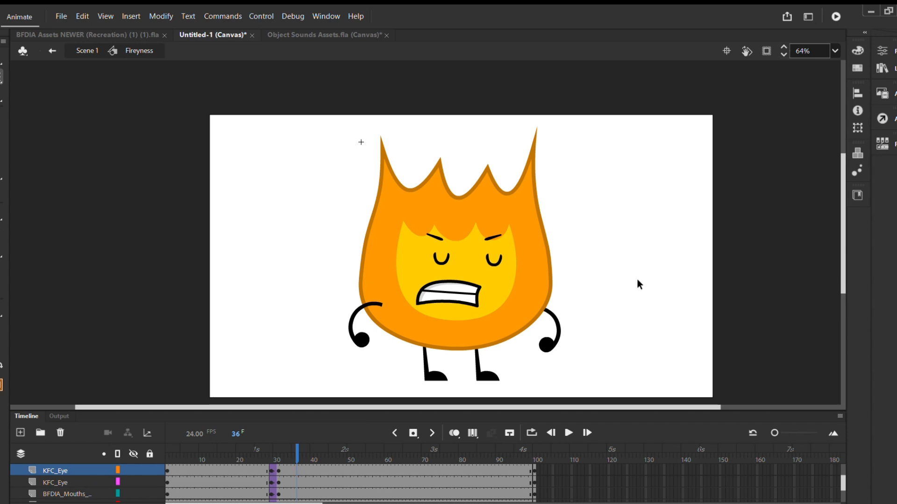
left_click_drag(714, 107, 287, 411)
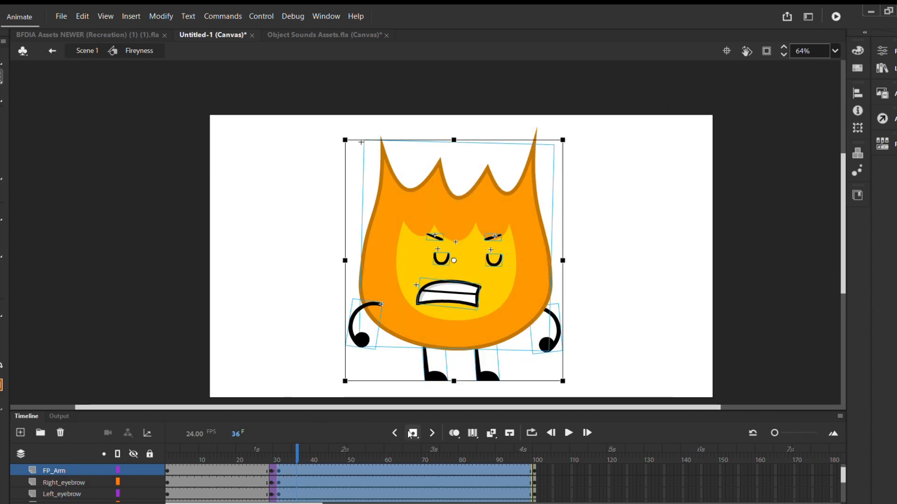
left_click(413, 433)
left_click(668, 328)
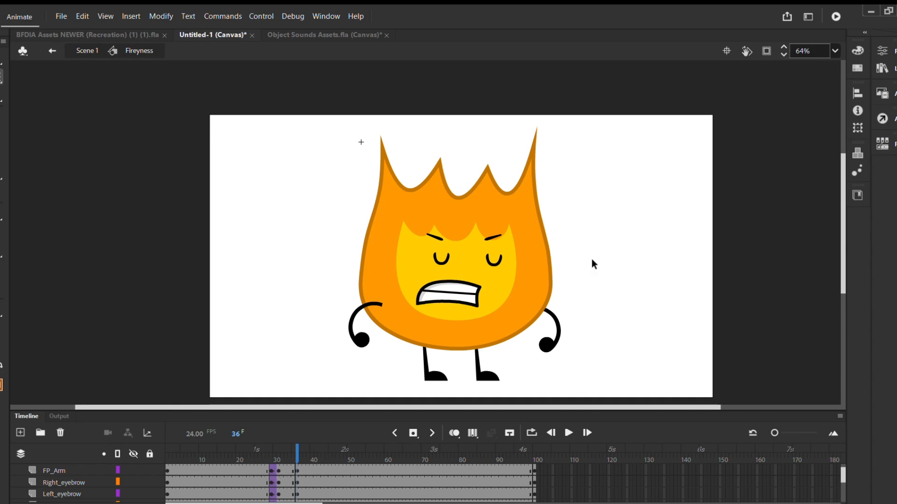
- Rotate the body, face and arms slightly counterclockwise at frame 36, and skew both legs so their tops lean right
left_click_drag(652, 131, 320, 327)
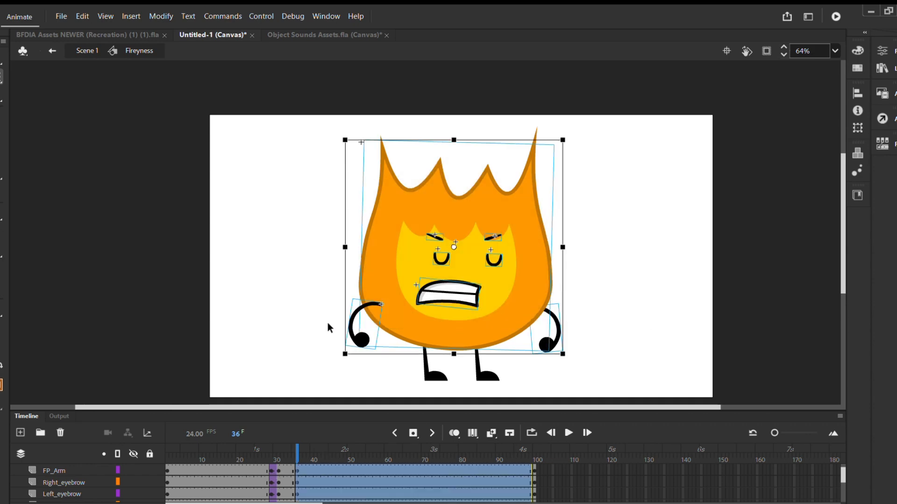
left_click_drag(567, 354, 575, 352)
left_click(676, 265)
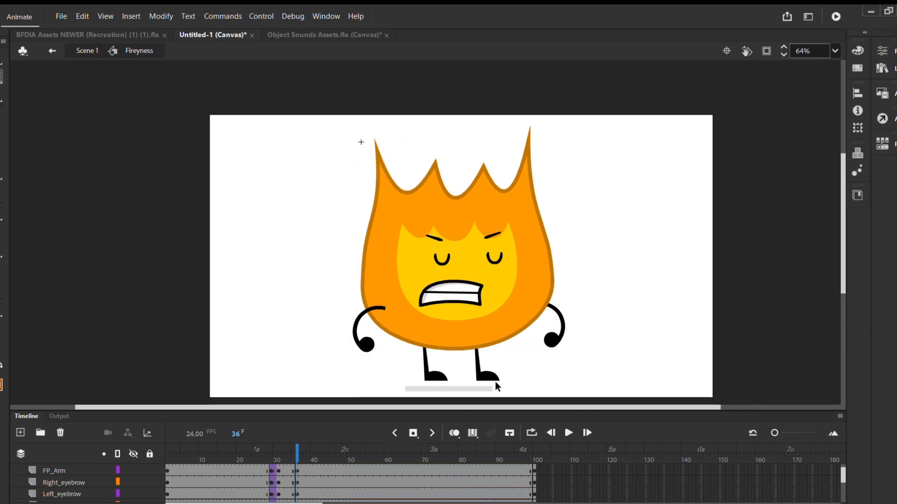
left_click_drag(495, 383, 535, 359)
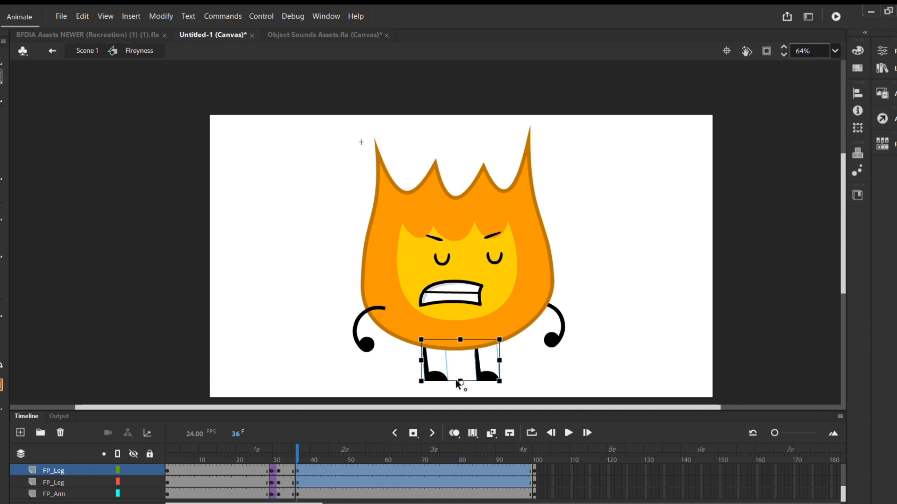
left_click_drag(442, 337, 449, 324)
left_click(421, 342)
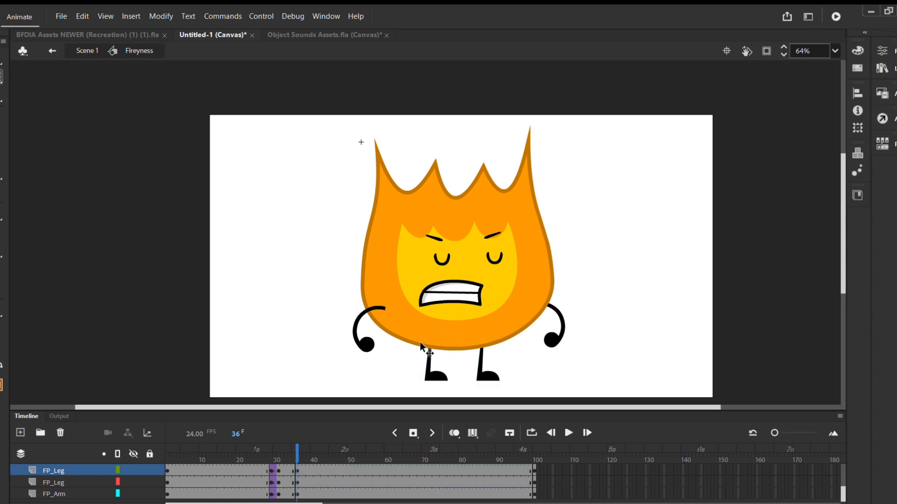
- Switch both FP_Arm symbols at frame 36 to the straight arm and raise them outward on each side of the flame
left_click(369, 347)
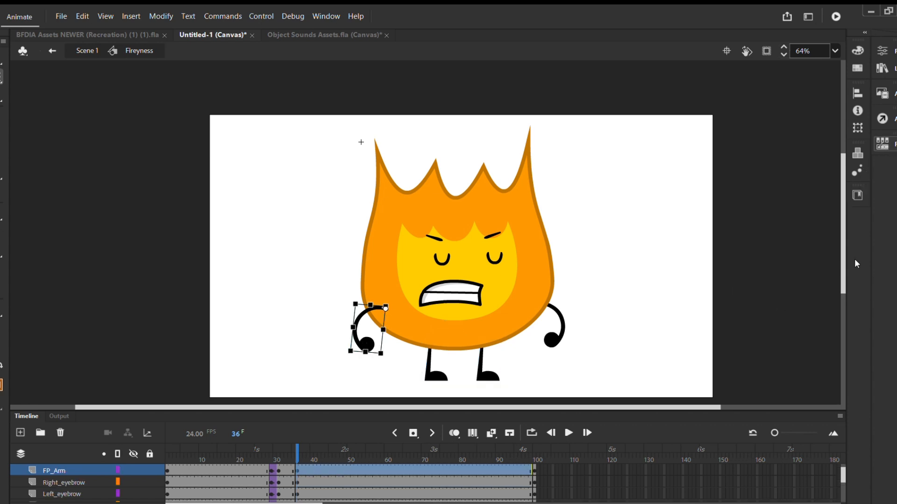
left_click(765, 191)
left_click_drag(390, 359, 337, 245)
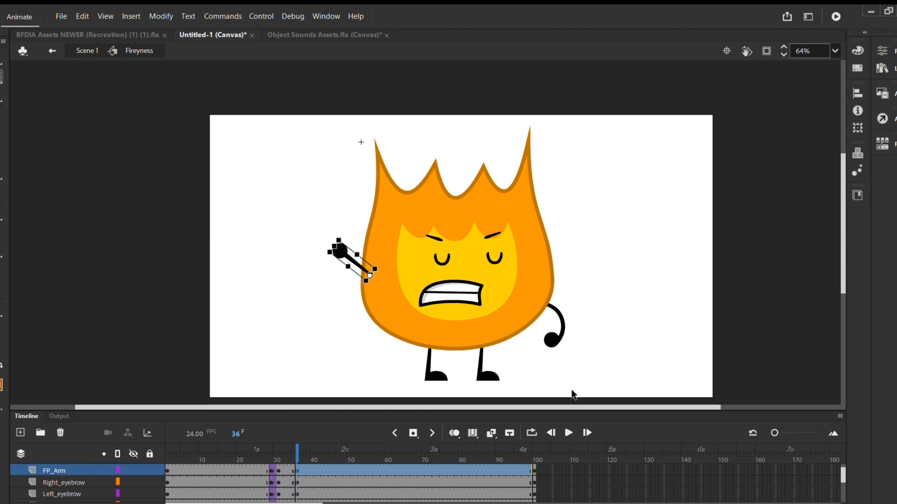
left_click(561, 322)
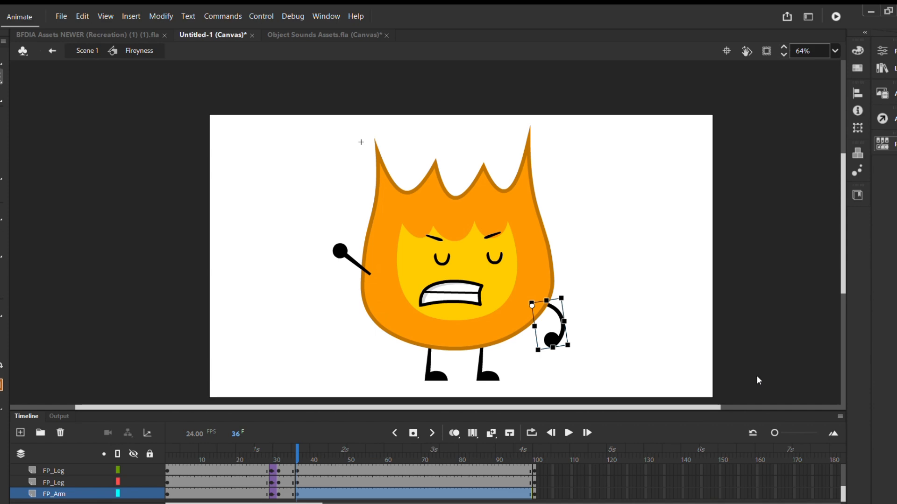
left_click(758, 363)
left_click_drag(553, 352, 571, 239)
left_click(629, 242)
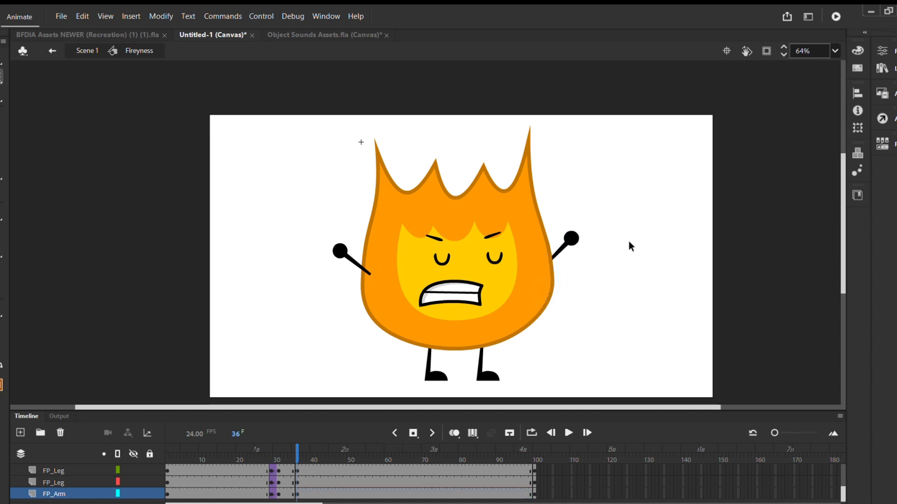
- Switch both KFC_Eye symbols at frame 36 to the open eye
left_click(442, 259)
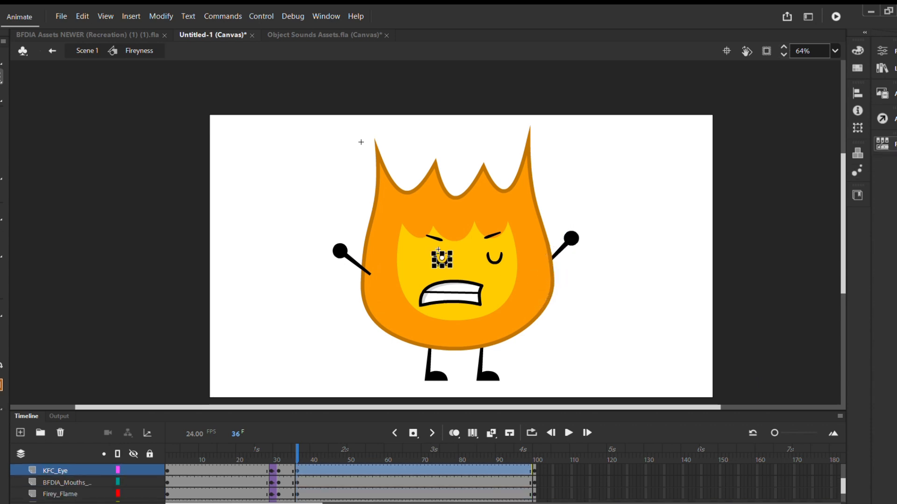
left_click(590, 251)
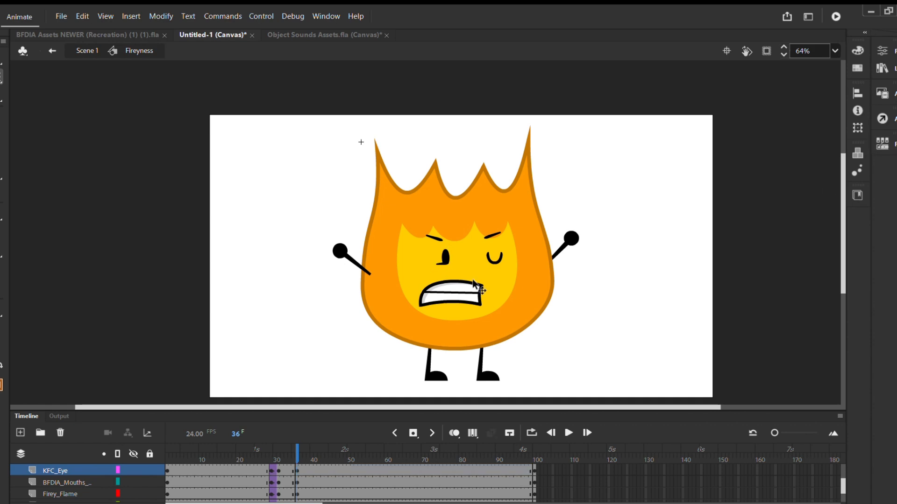
left_click(491, 260)
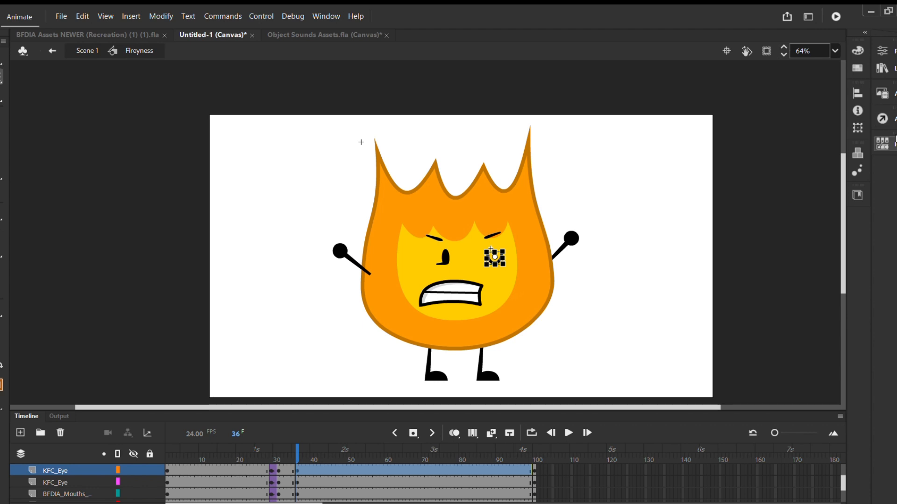
left_click(883, 145)
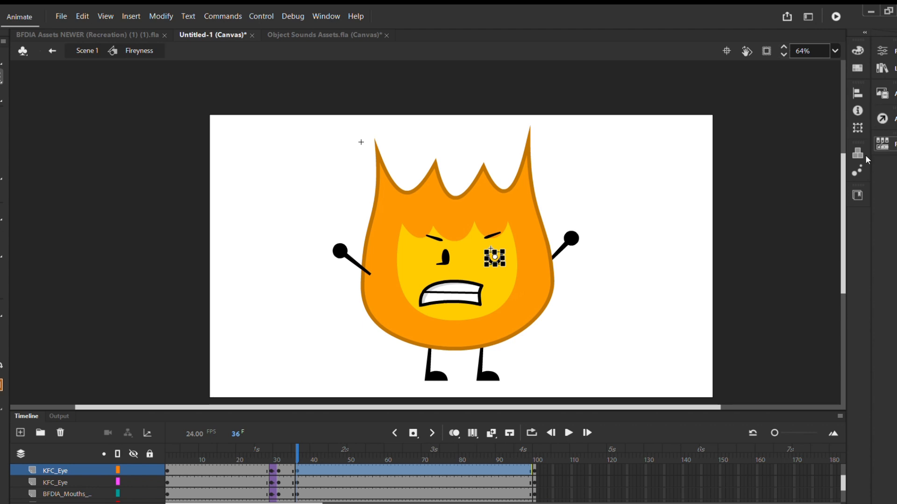
left_click(635, 197)
left_click(435, 238)
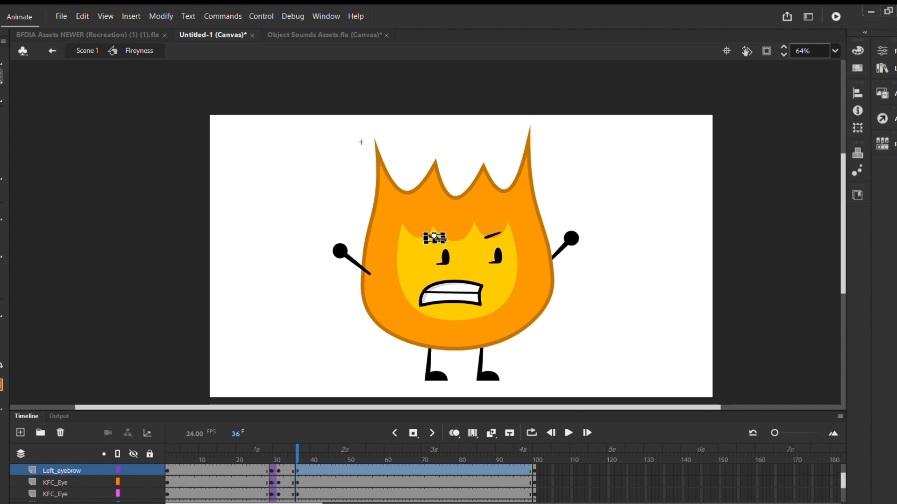
left_click(626, 249)
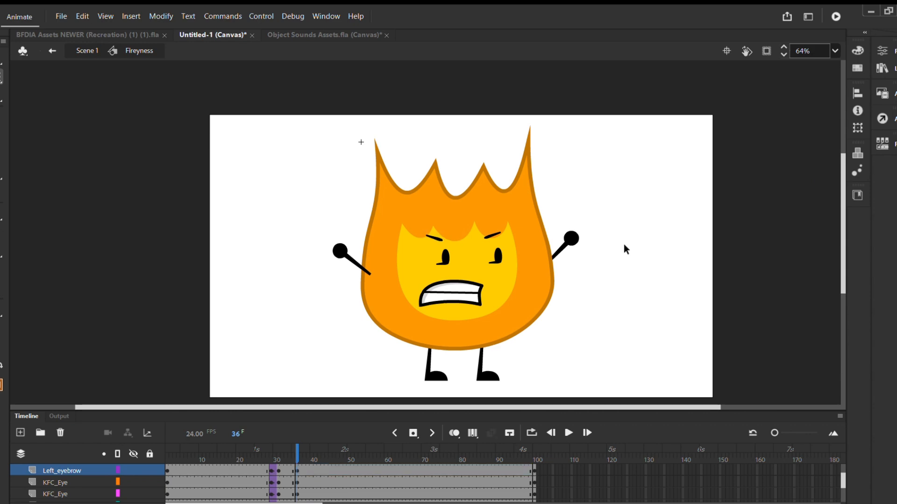
- Insert keyframes at frame 40 for the body, face and arms, leaving out the legs
left_click(310, 470)
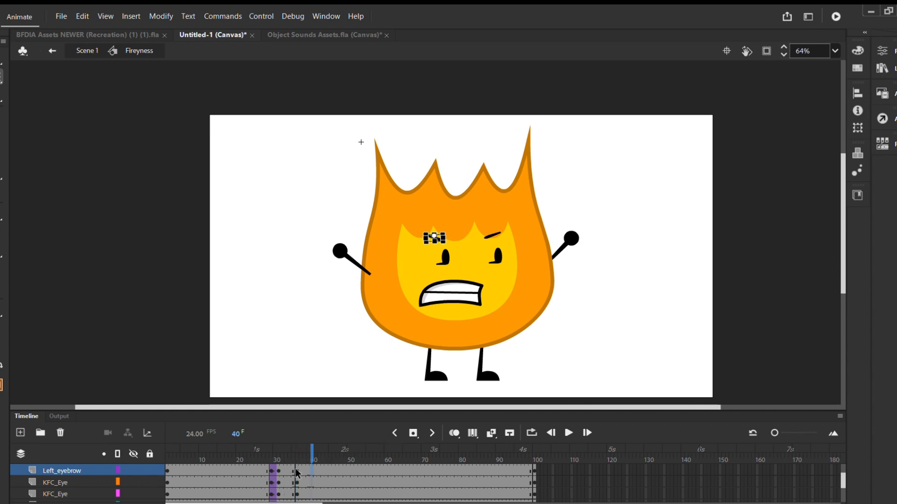
left_click(300, 470)
left_click(292, 466)
left_click(312, 462)
left_click_drag(642, 122, 290, 330)
left_click(413, 433)
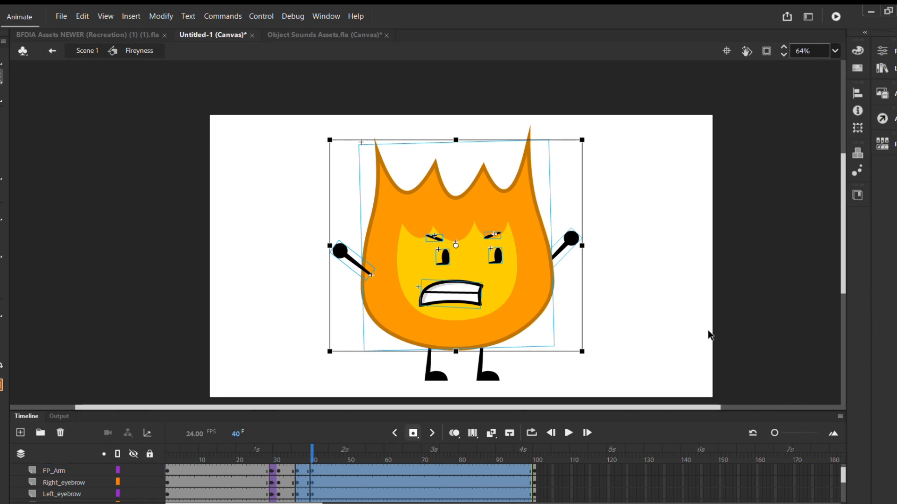
left_click(710, 336)
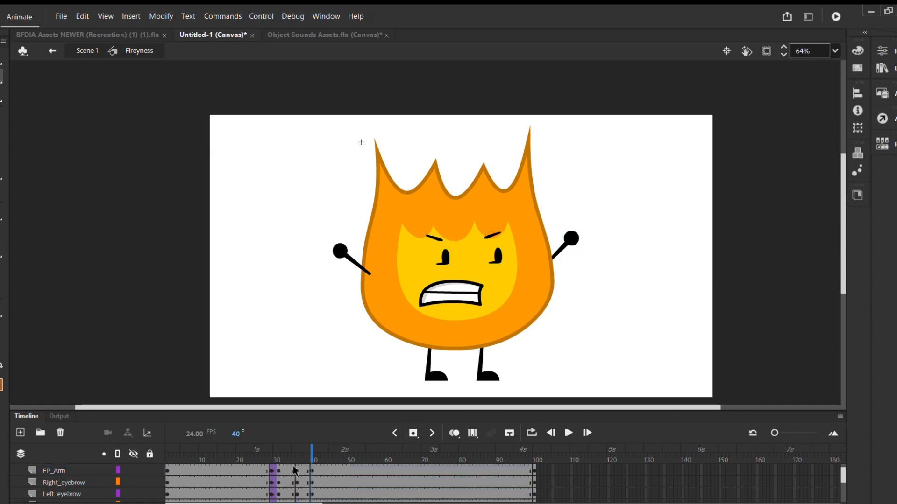
- Nudge the flame's body, face and arms slightly upward at frame 36
left_click(297, 470)
left_click(674, 310)
left_click_drag(650, 116, 280, 309)
scroll(510, 273, "up", 2)
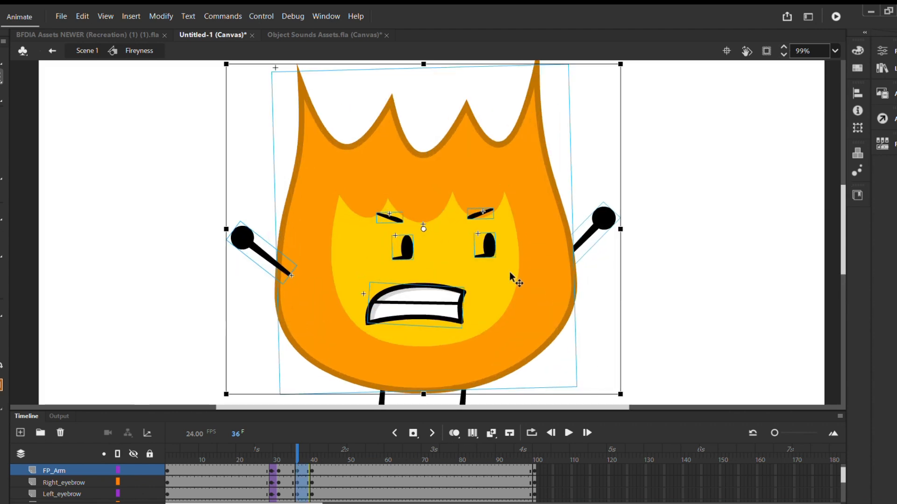
key("Up")
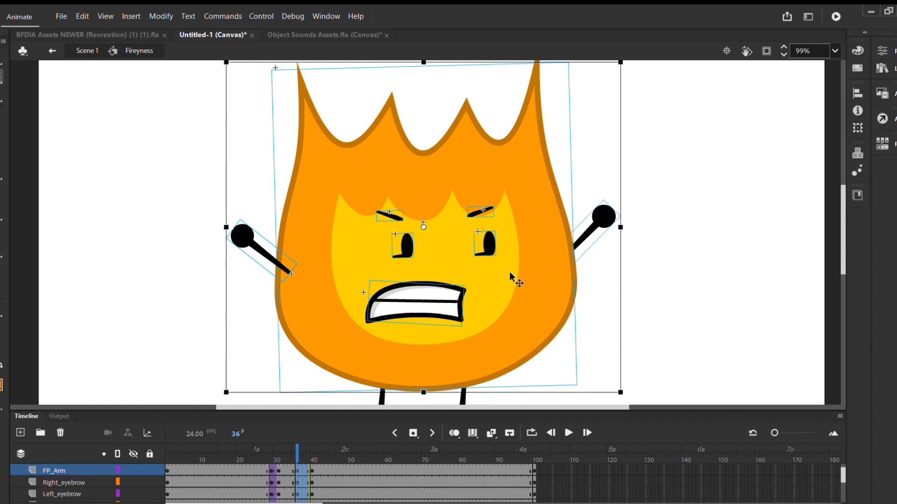
left_click(668, 241)
- Rotate both straight arms slightly further upward at frame 36
left_click(605, 216)
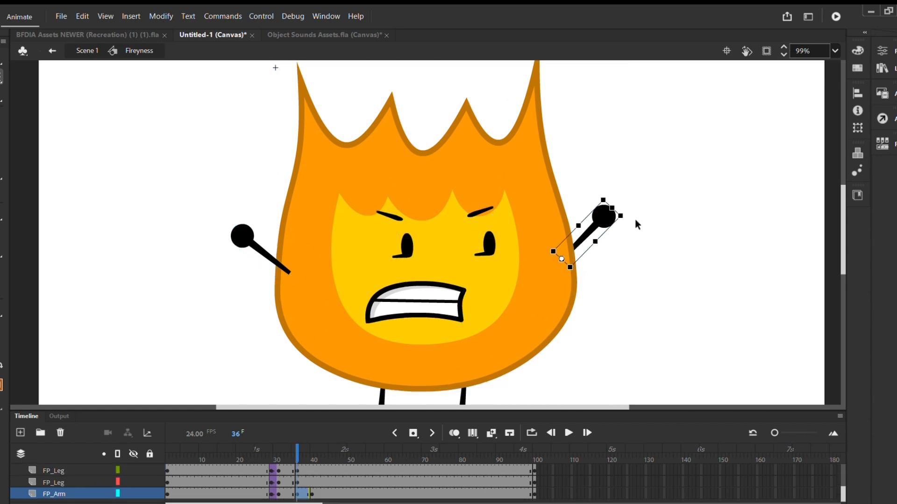
left_click_drag(635, 219, 632, 204)
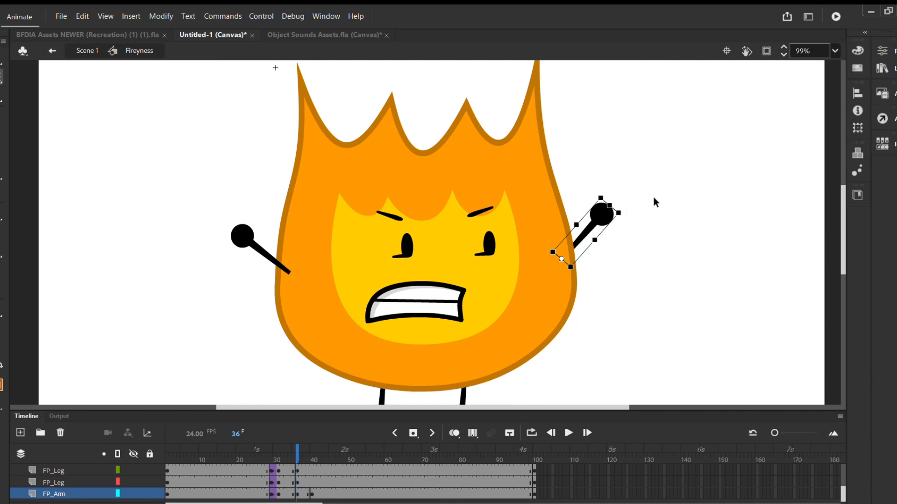
left_click(654, 201)
left_click(261, 252)
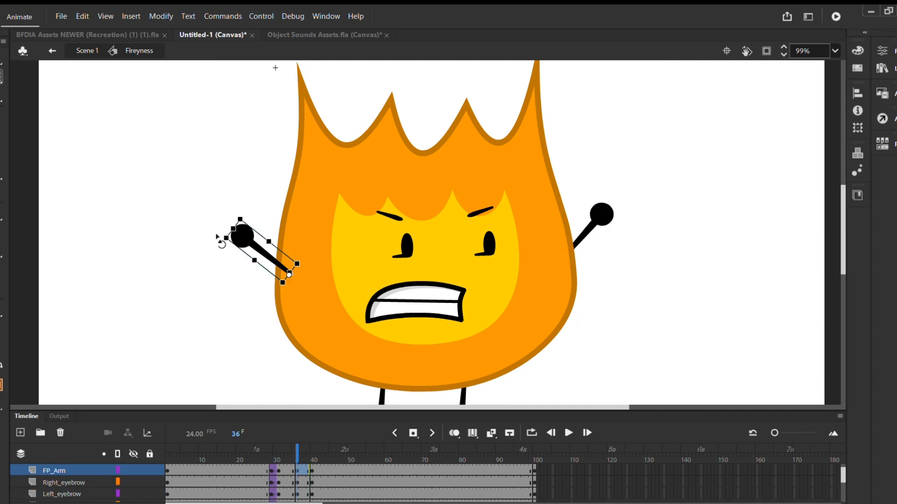
left_click_drag(216, 235, 215, 230)
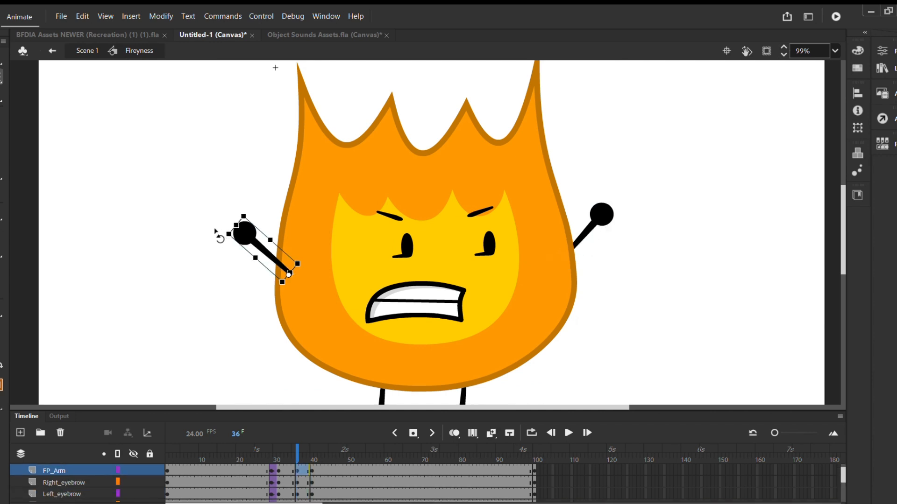
- Nudge the Right_eyebrow symbol a few pixels upward at frame 36
left_click(386, 216)
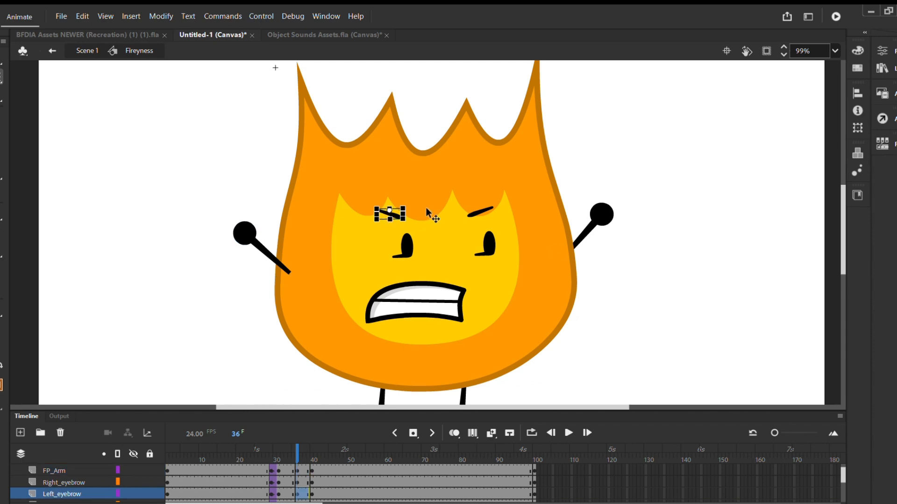
left_click(480, 209)
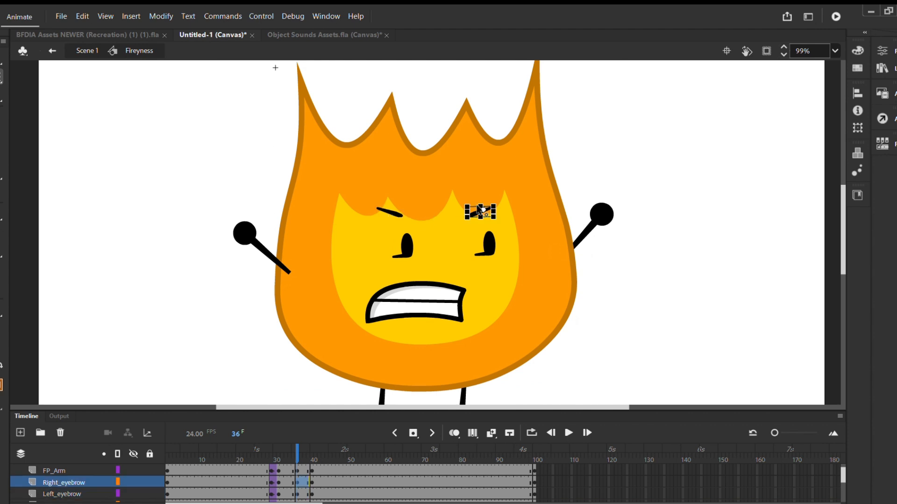
key("Up")
key("Up")
key("Up")
key("Up")
key("Up")
key("Up")
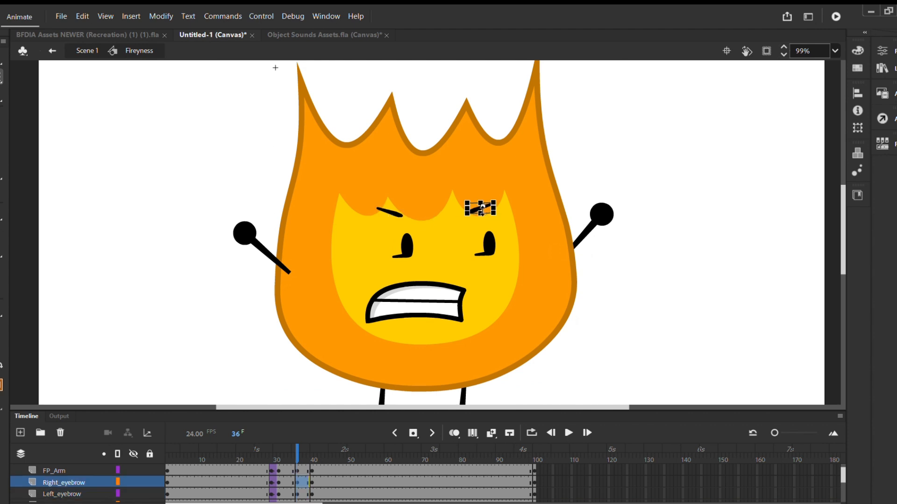
- Create a classic tween between frames 31 and 36 on all of the flame character's layers
left_click(676, 193)
mouse_move(292, 450)
left_mouse_down()
mouse_move(314, 451)
mouse_move(304, 460)
mouse_move(277, 452)
left_mouse_up()
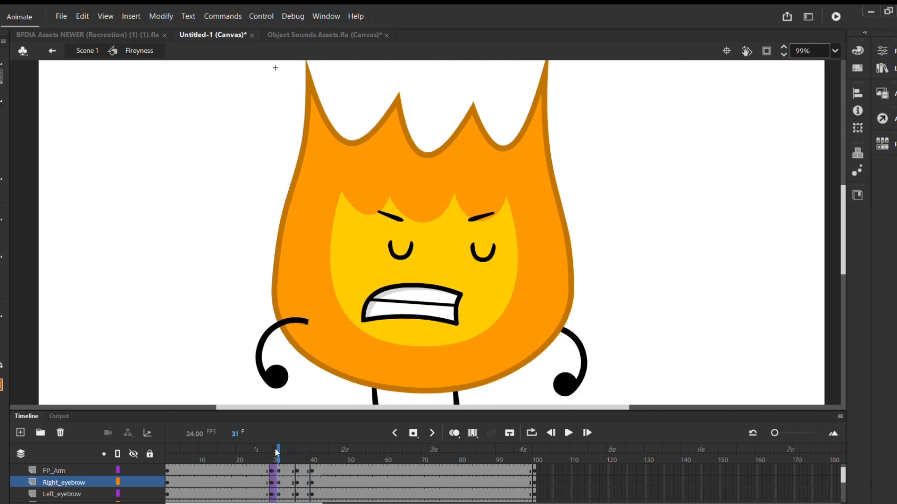
scroll(623, 176, "down", 3)
left_click_drag(619, 95, 304, 332)
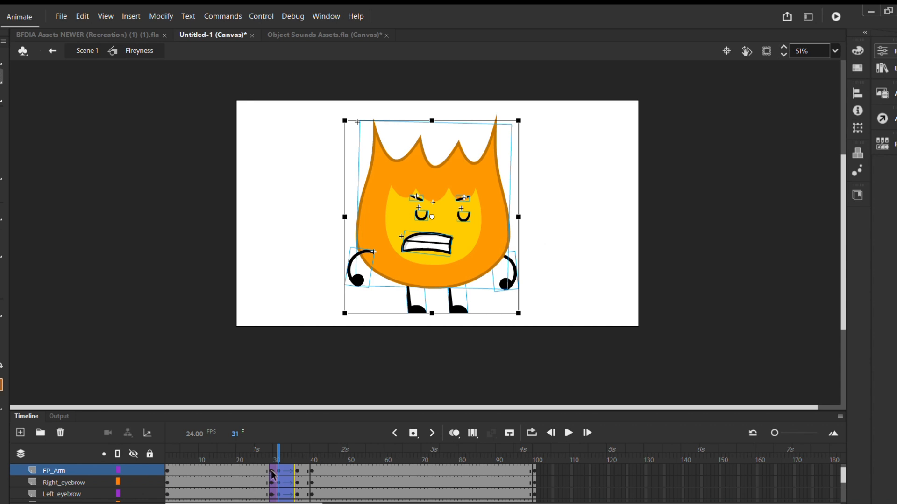
- Create a classic tween from frame 36 to 40 for the body, face and arms, leaving out the legs
left_click(277, 448)
mouse_move(277, 448)
left_mouse_down()
mouse_move(300, 448)
mouse_move(270, 449)
mouse_move(300, 448)
mouse_move(293, 448)
left_mouse_up()
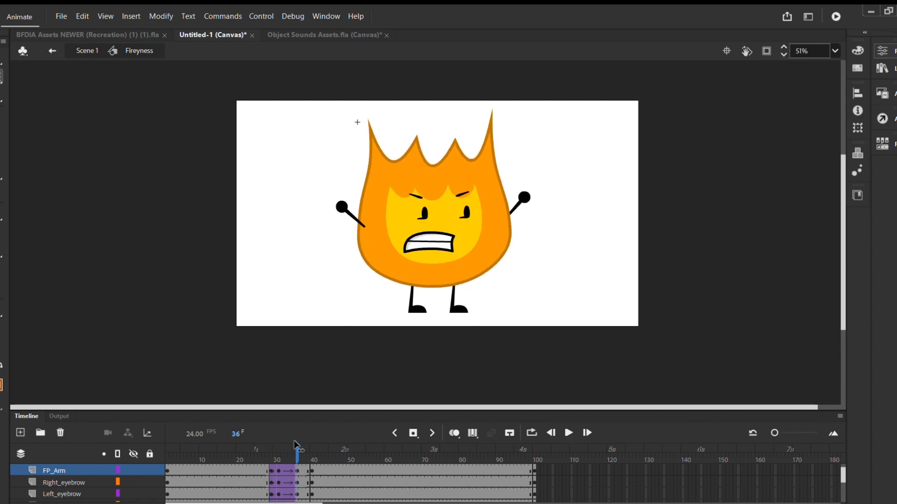
left_click(297, 471)
left_click(486, 325)
left_click_drag(612, 92, 274, 341)
left_click(562, 352)
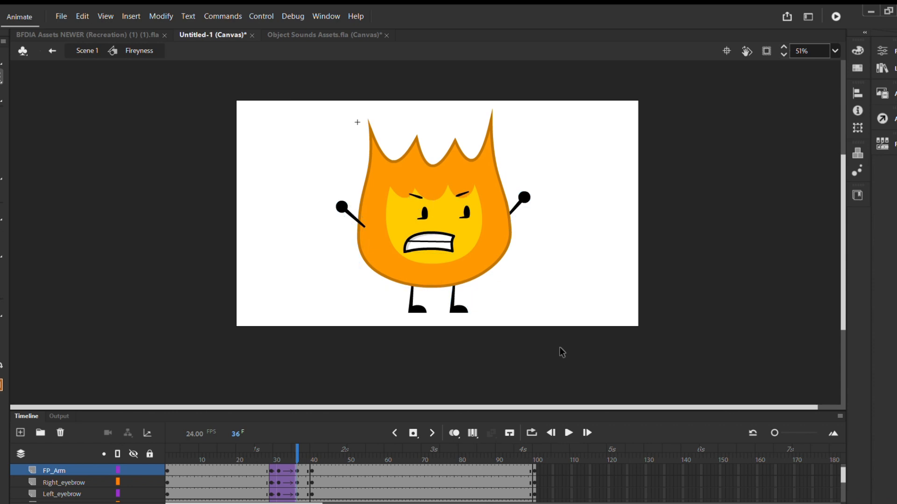
left_click_drag(590, 99, 274, 259)
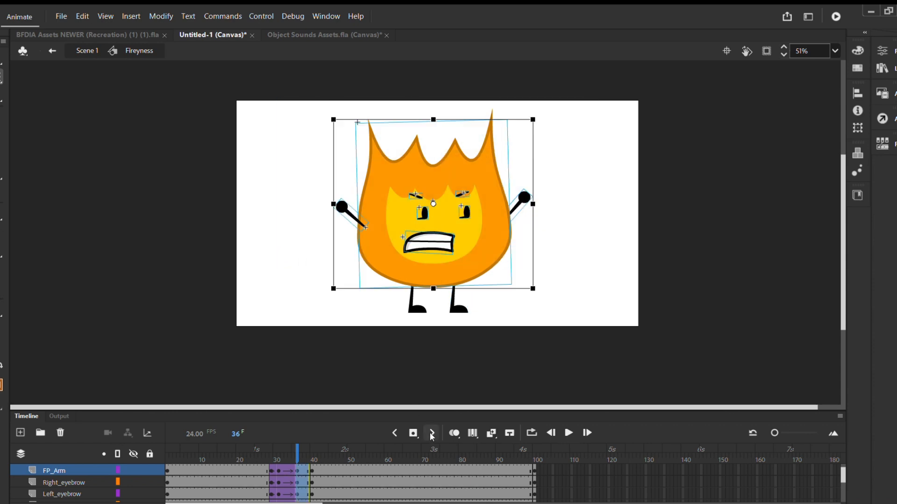
left_click(491, 433)
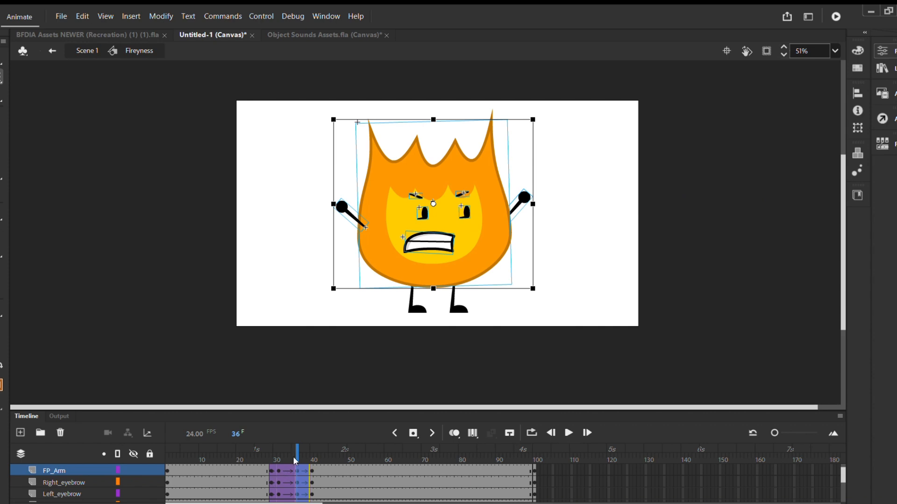
- Play back the arm-raising motion around frames 30 to 46 to check the new tweens
key("Return")
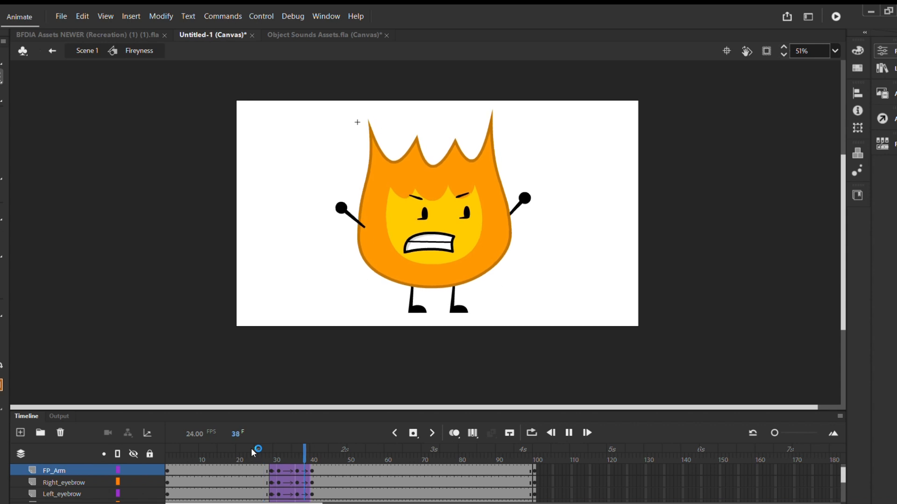
key("Return")
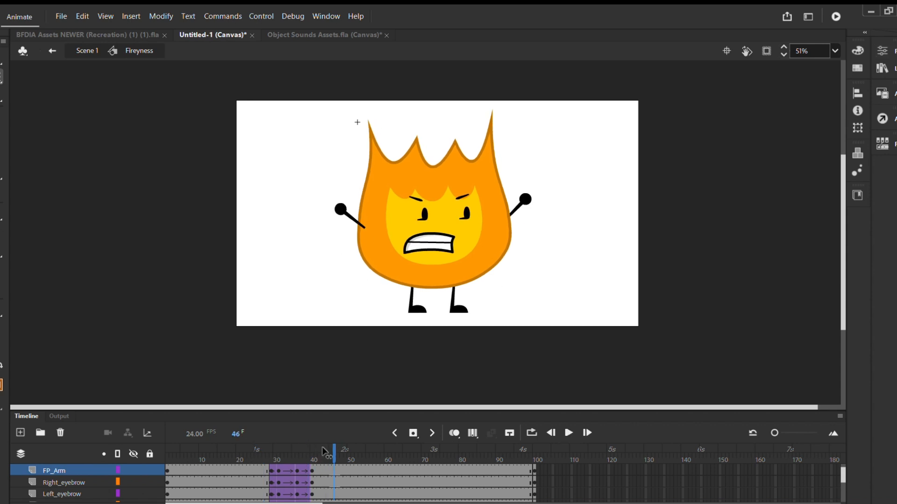
left_click_drag(322, 449, 267, 443)
key("Return")
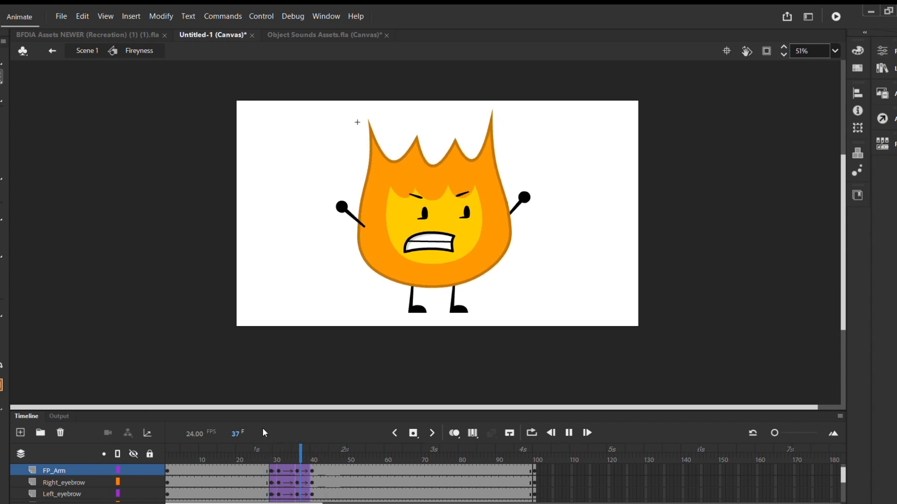
key("Return")
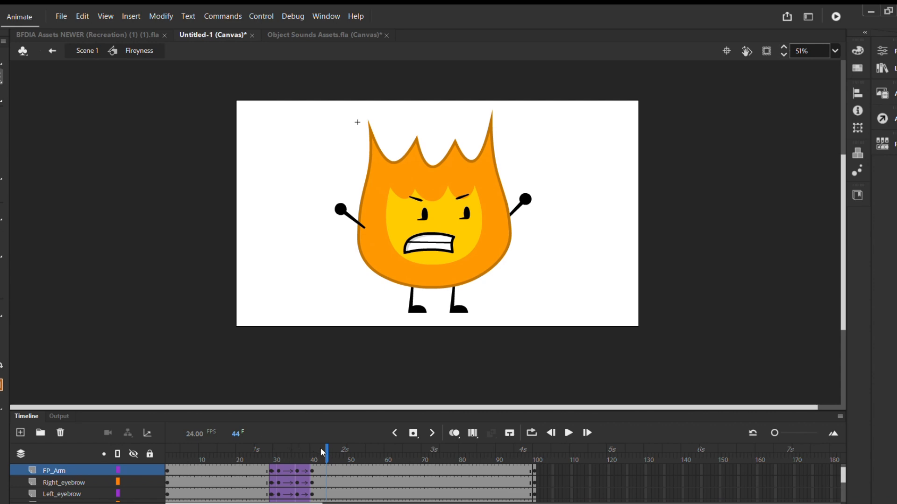
- Keyframe the flame's left-side arm at frame 33, stretching it wider and rotating it upward
left_click_drag(322, 451, 284, 450)
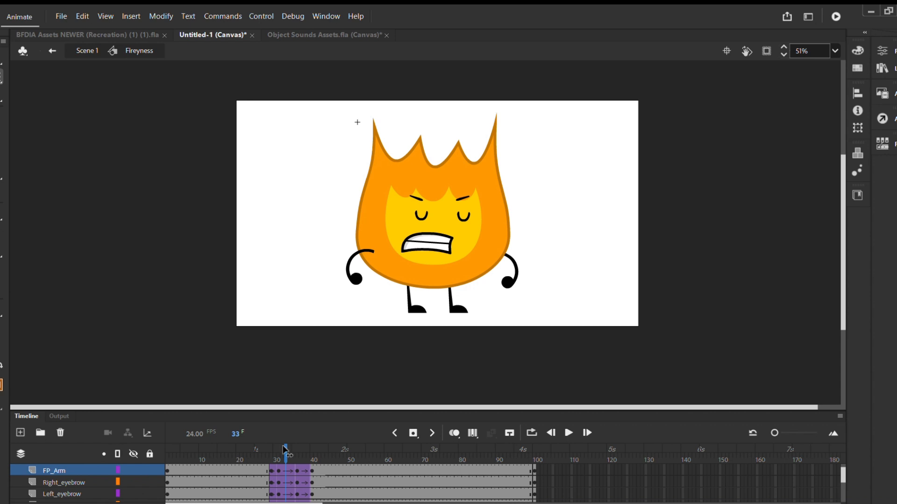
left_click(355, 281)
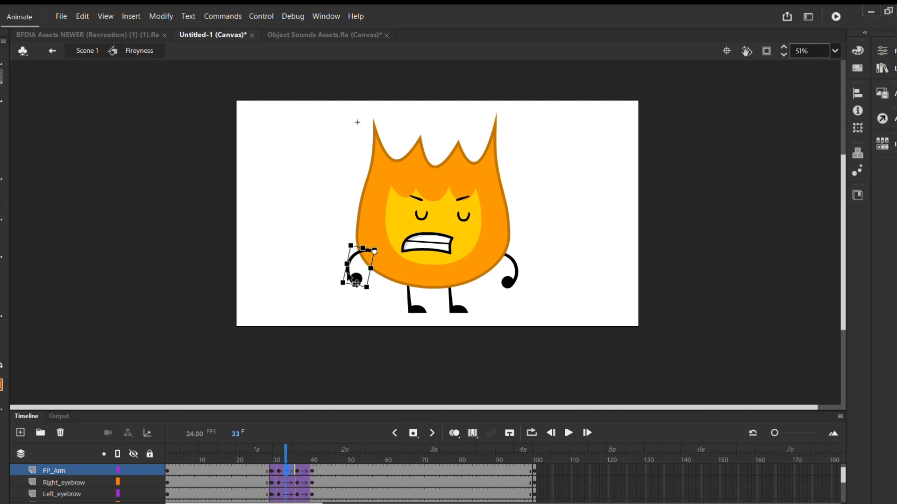
scroll(355, 280, "up", 5)
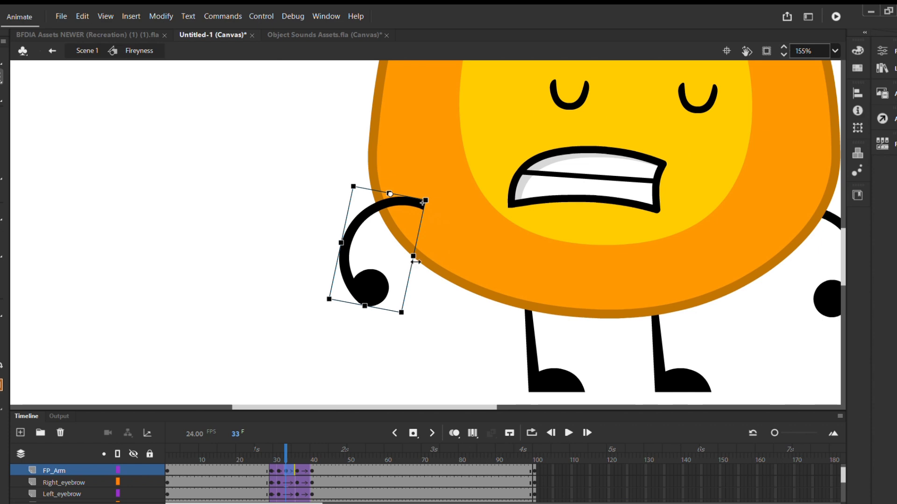
left_click_drag(414, 257, 449, 263)
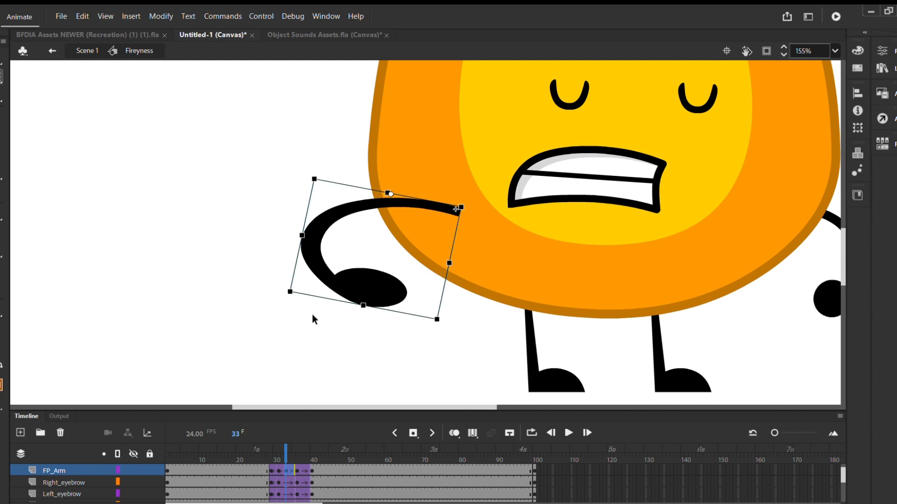
left_click_drag(291, 303, 252, 222)
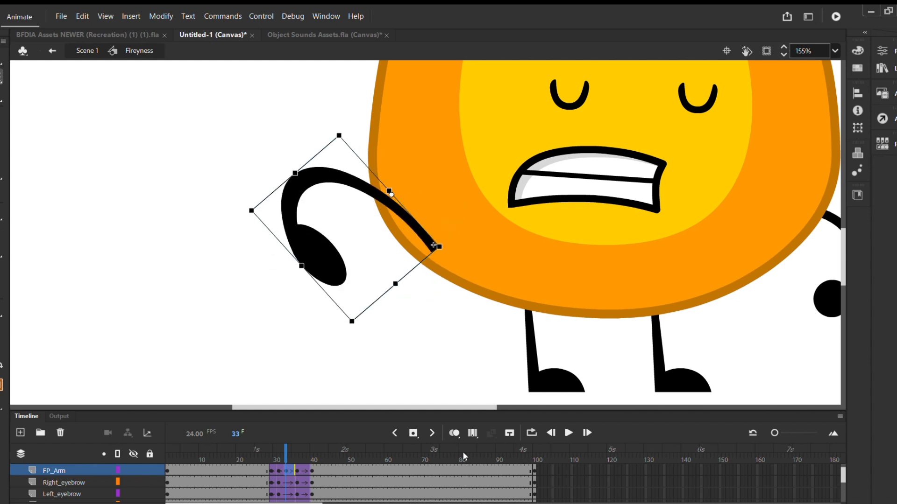
- Extend the onion skin range to frame 36 and move the stretched left-side arm upward at frame 33 to fit its neighbouring poses
left_click(454, 433)
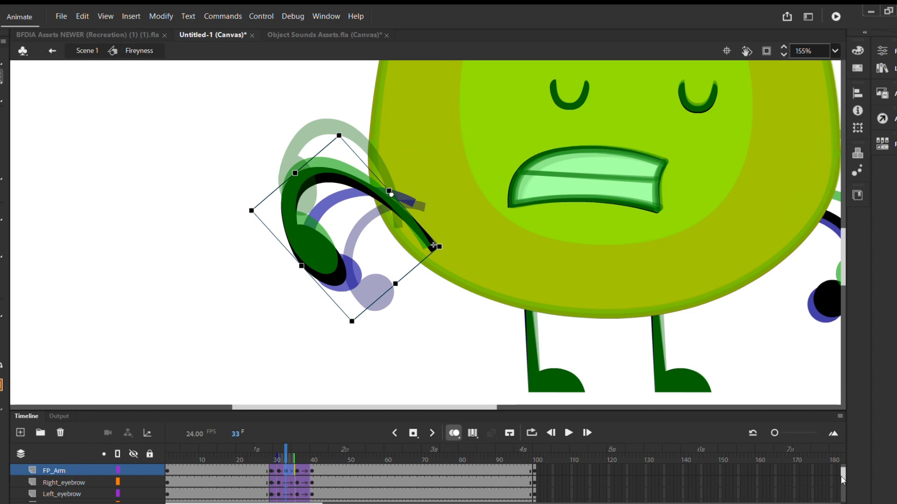
left_click_drag(841, 479, 841, 463)
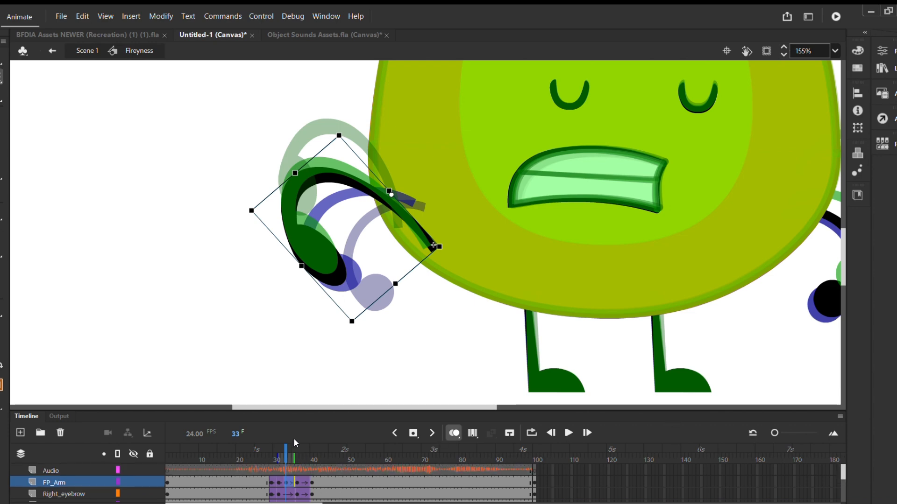
left_click_drag(294, 457, 298, 457)
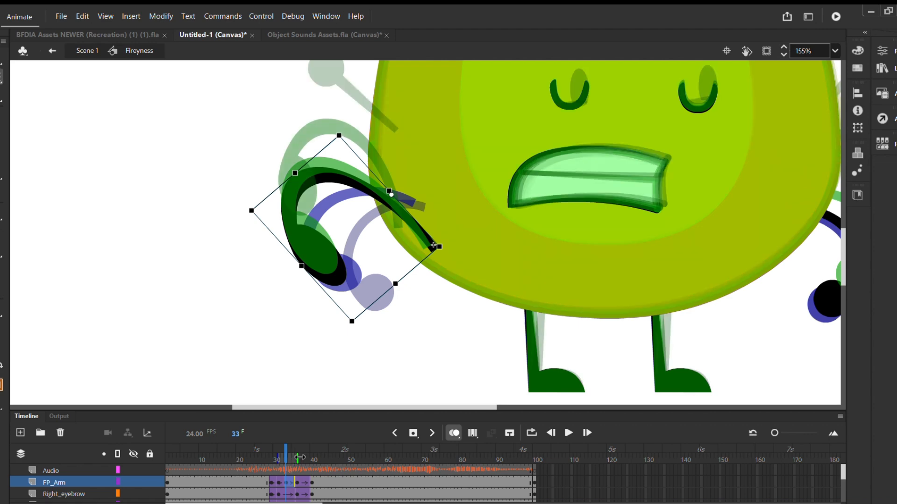
left_click_drag(317, 259, 309, 229)
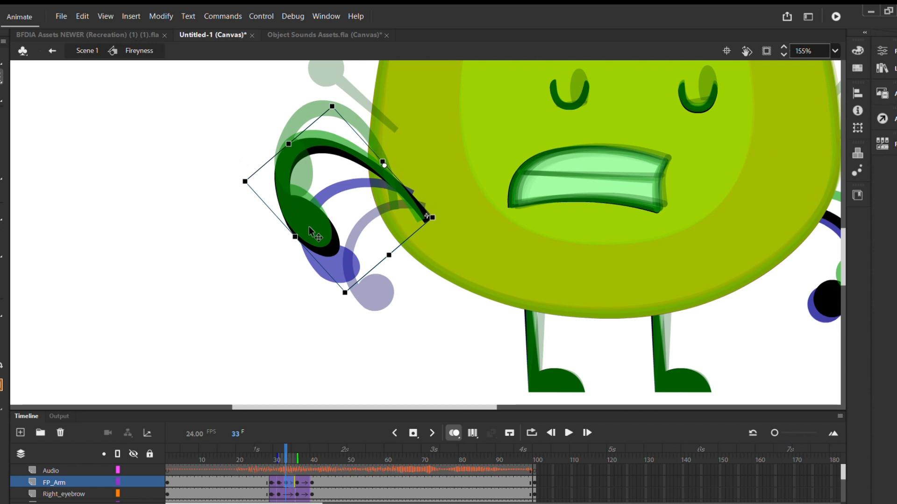
left_click(405, 307)
left_click(454, 433)
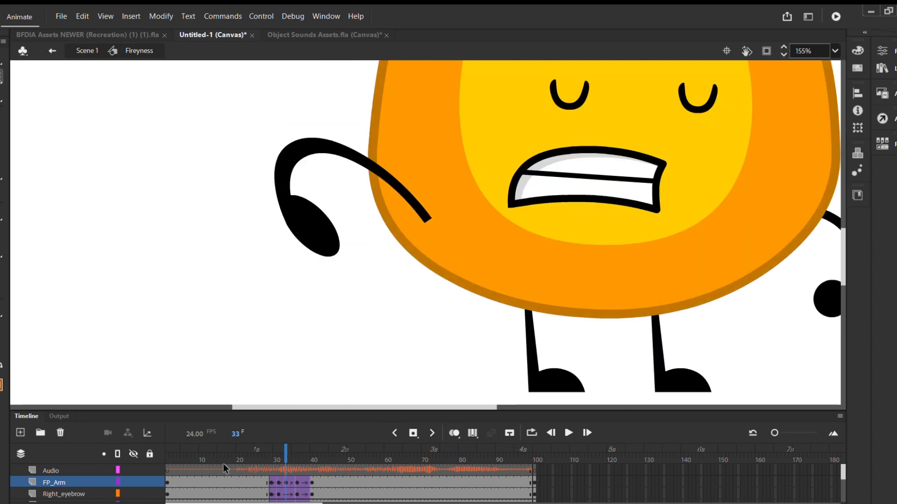
- Play the animation from about frame 27 to review the stretched arm gesture
mouse_move(272, 454)
left_mouse_down()
mouse_move(264, 452)
mouse_move(287, 447)
left_mouse_up()
key("Return")
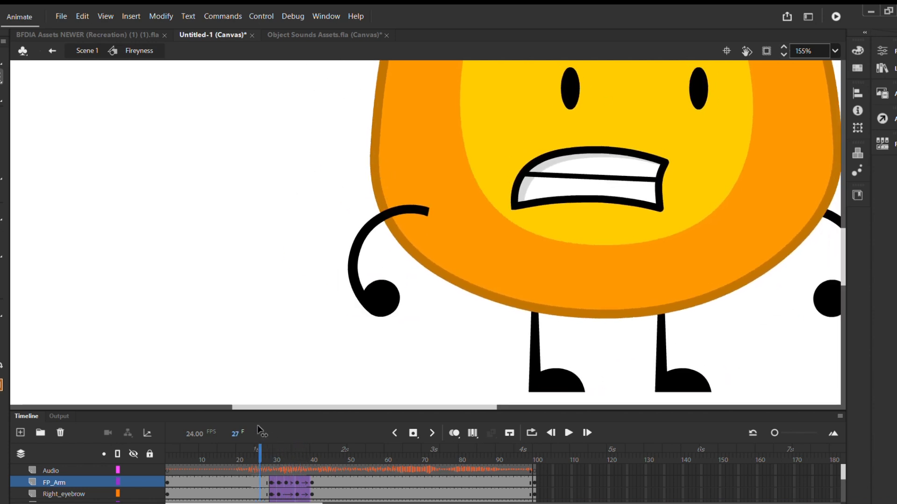
key("Return")
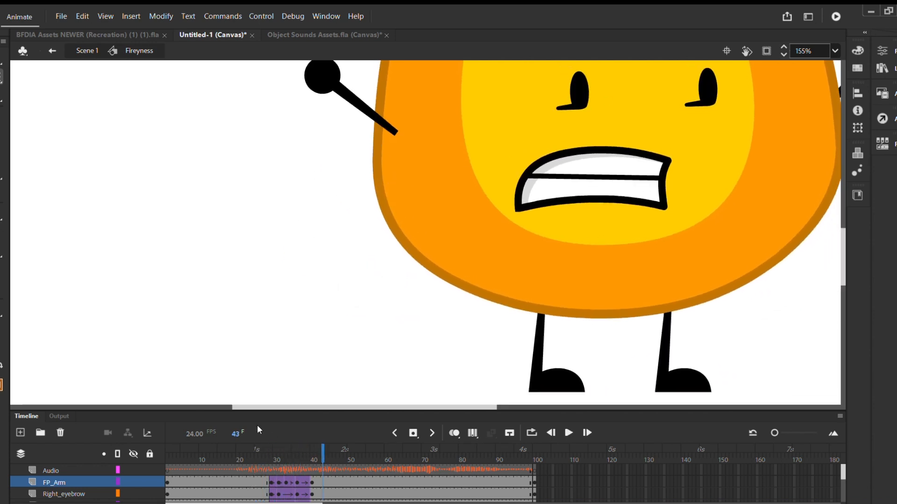
- Move the stretched left-side arm slightly outward and up at frame 33, and play the gesture back
left_click(284, 481)
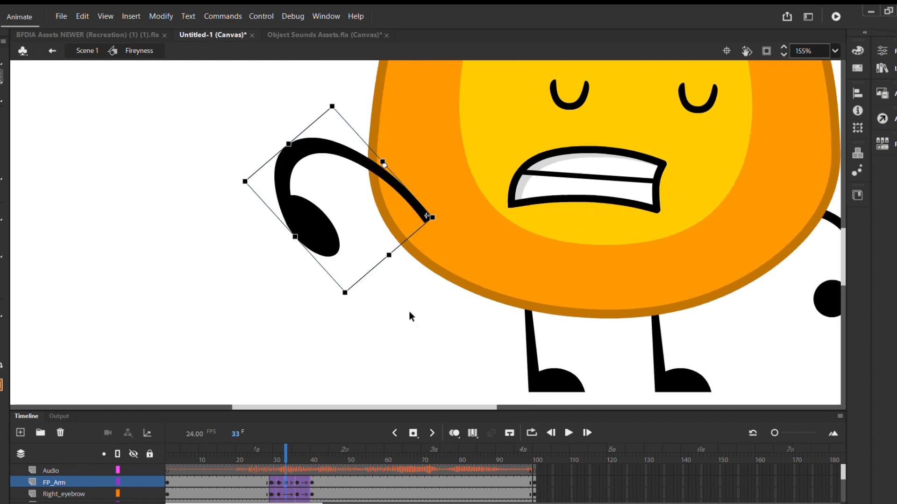
left_click_drag(325, 221, 303, 211)
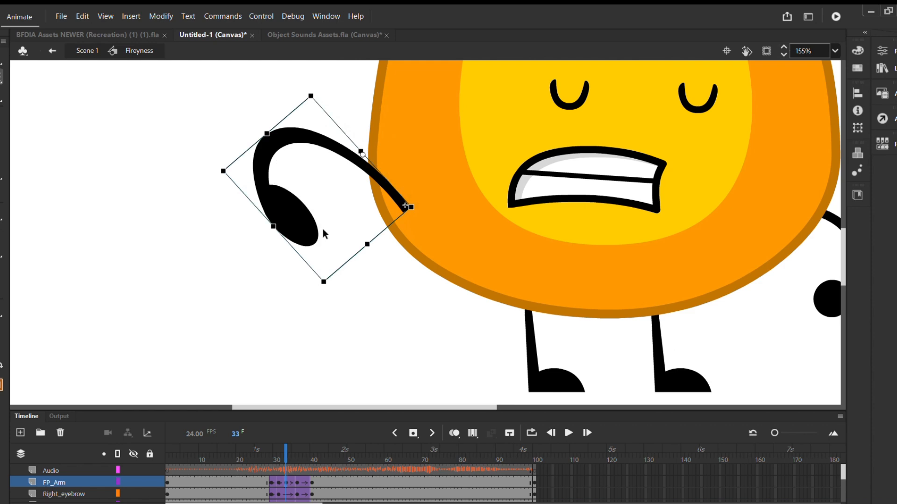
left_click_drag(285, 454, 257, 456)
key("Return")
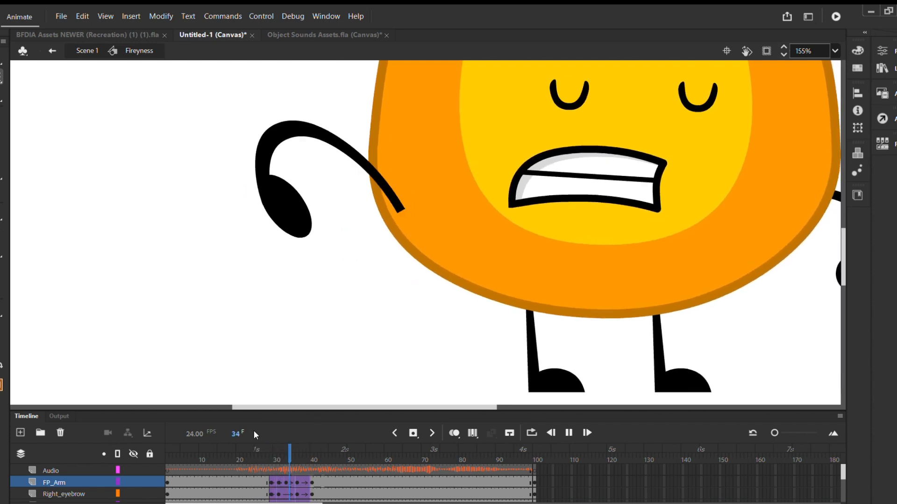
- Shift the stretched left-side arm back toward the body and slightly up at frame 33, using onion skin as a guide
left_click(295, 481)
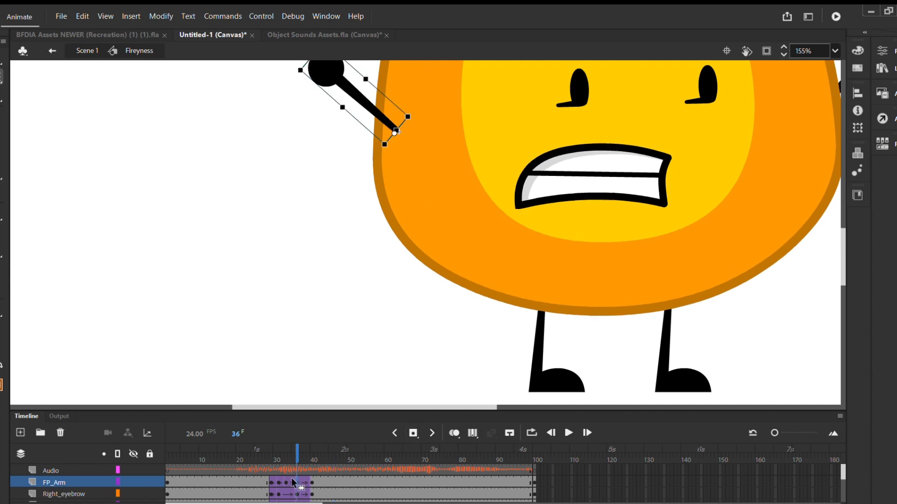
left_click(286, 481)
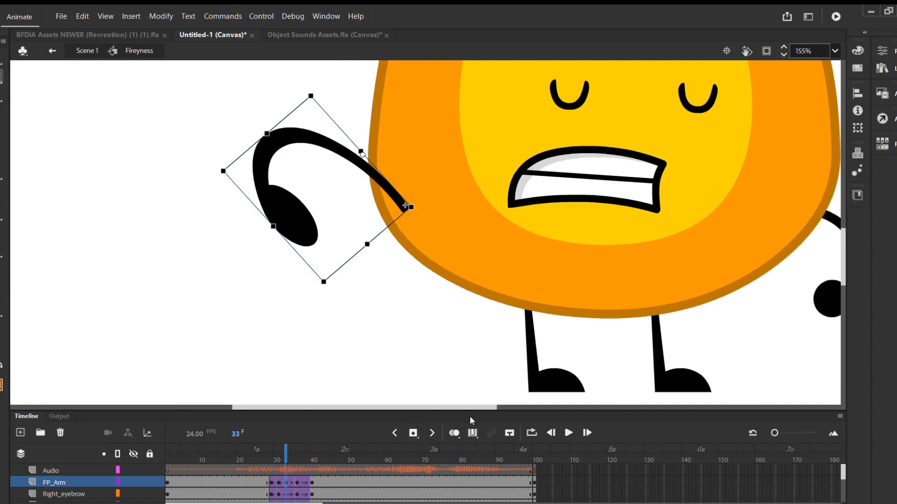
left_click(454, 433)
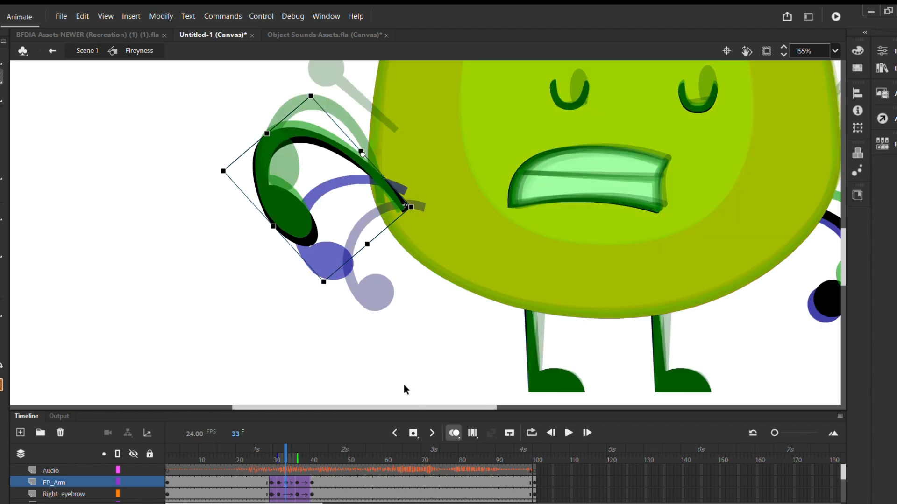
left_click_drag(294, 223, 310, 213)
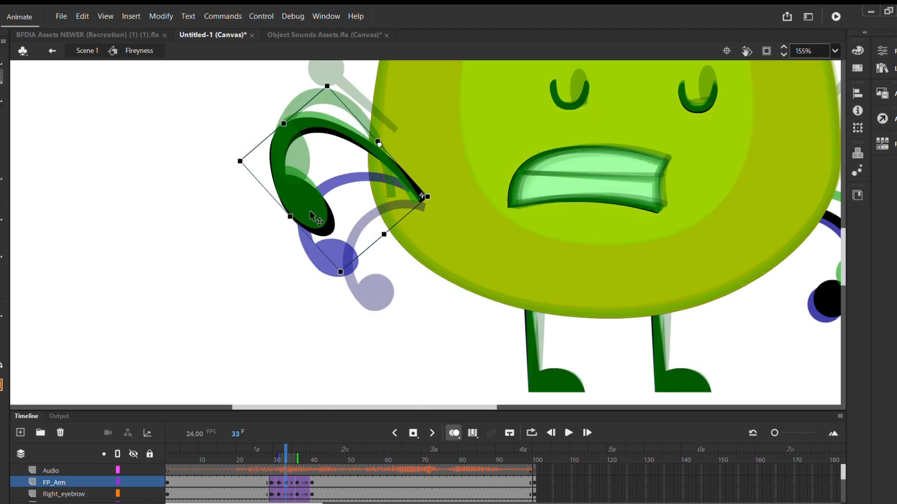
left_click(435, 327)
left_click(450, 432)
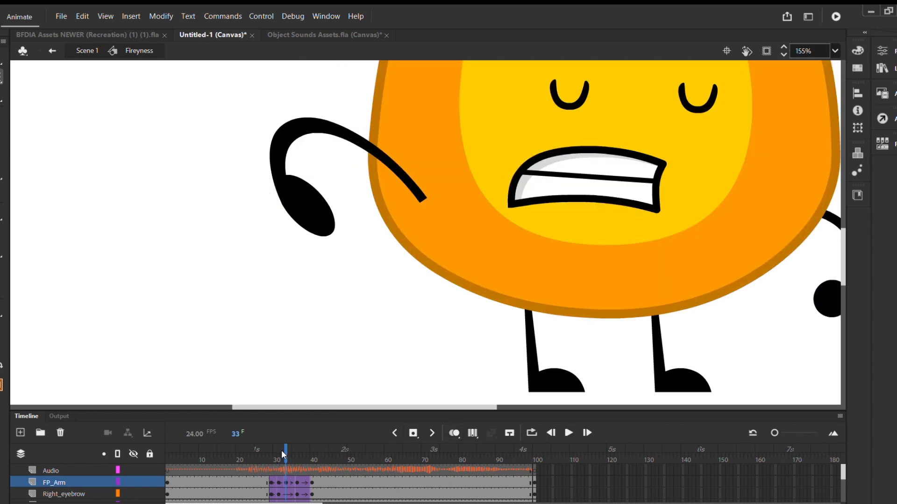
- Replay the gesture from just before the arms start to rise to check the adjusted left-side arm
left_click(260, 449)
key("Return")
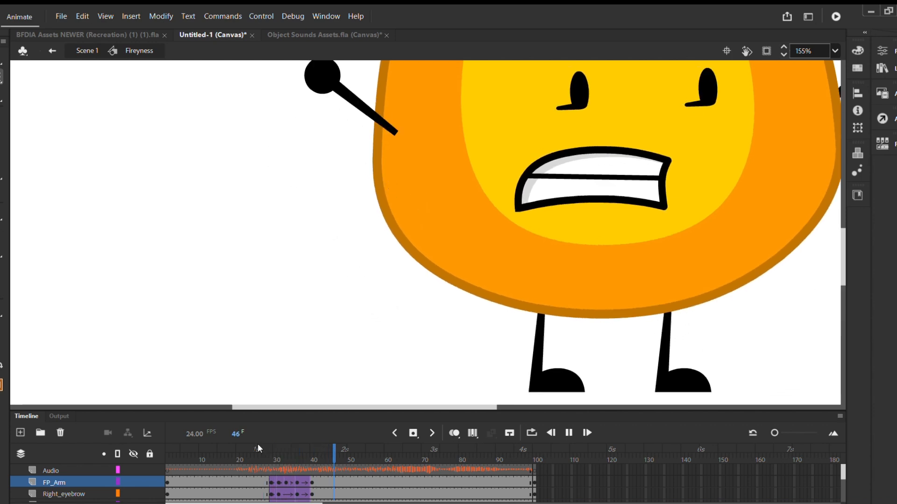
key("Return")
- Select the character's right-side arm at frame 33 and stretch it wider, away from the body
scroll(403, 386, "down", 4)
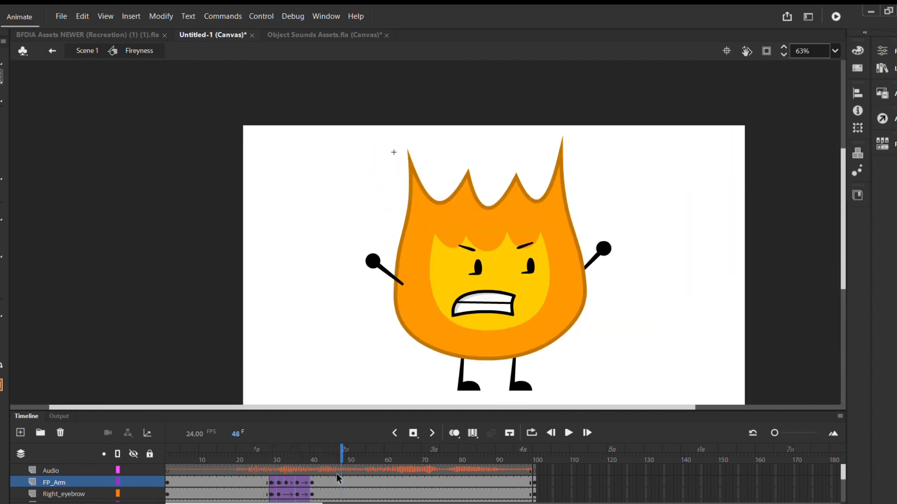
left_click(285, 482)
left_click(609, 353)
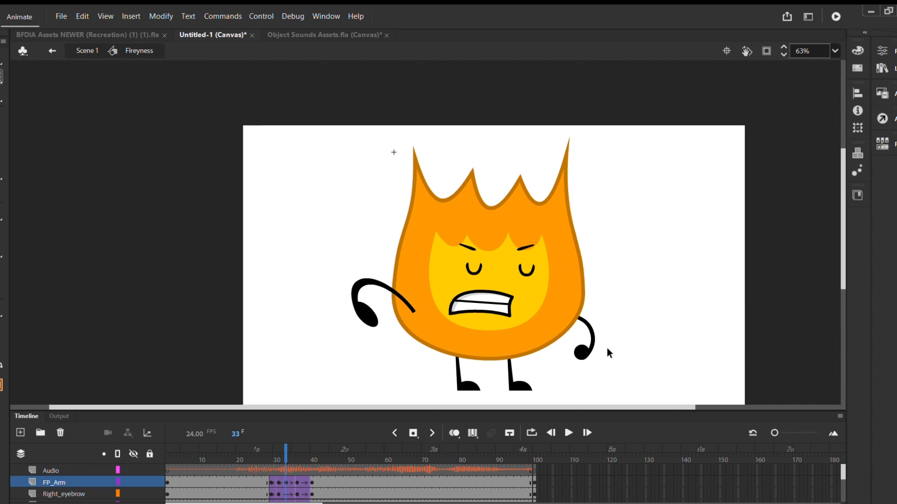
left_click(583, 360)
left_click(583, 360)
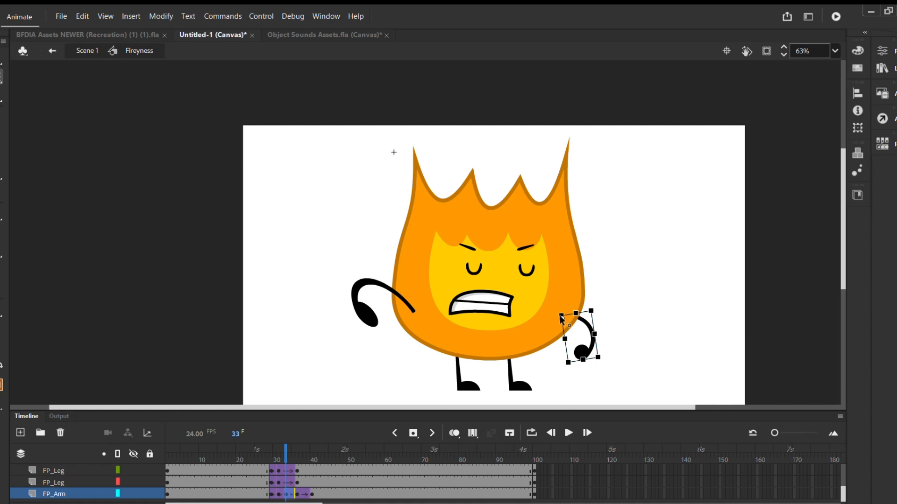
scroll(575, 316, "up", 3)
scroll(575, 315, "up", 3)
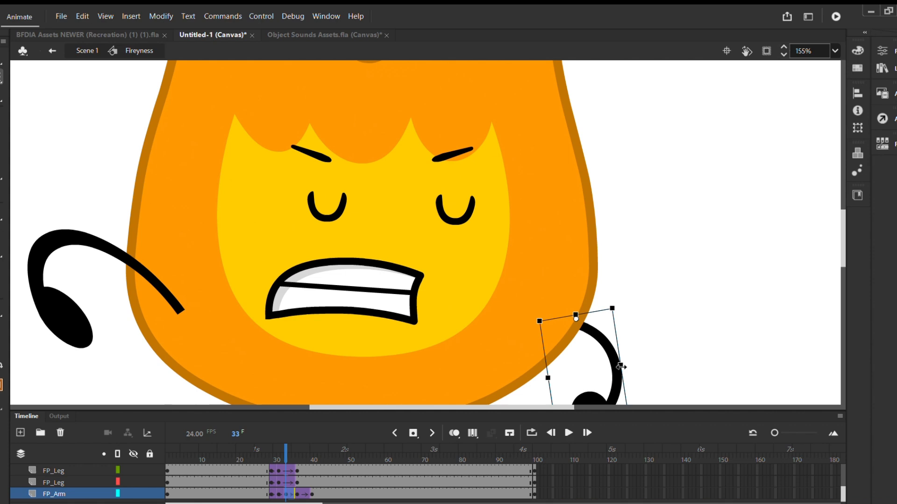
left_click_drag(620, 367, 645, 376)
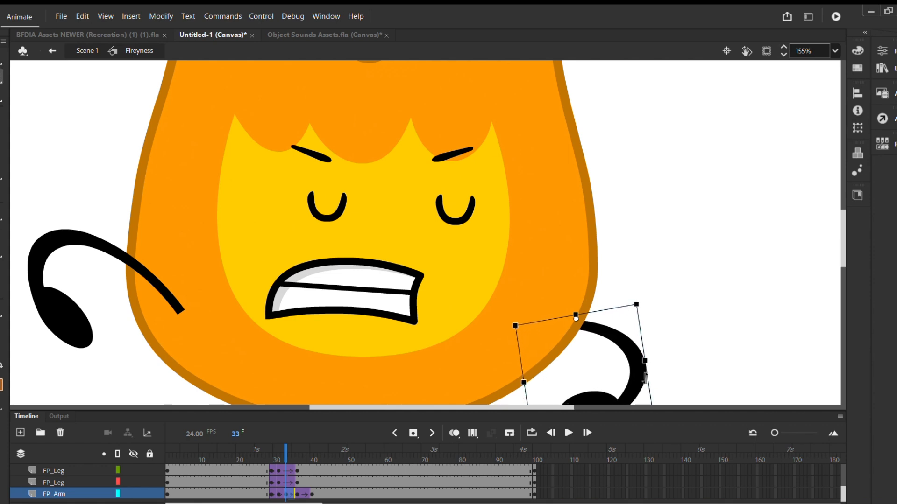
- Rotate the stretched right-side arm outward, raise it along the body's edge and enlarge it slightly, checking it against neighbouring frames with onion skin
left_click_drag(641, 302, 625, 227)
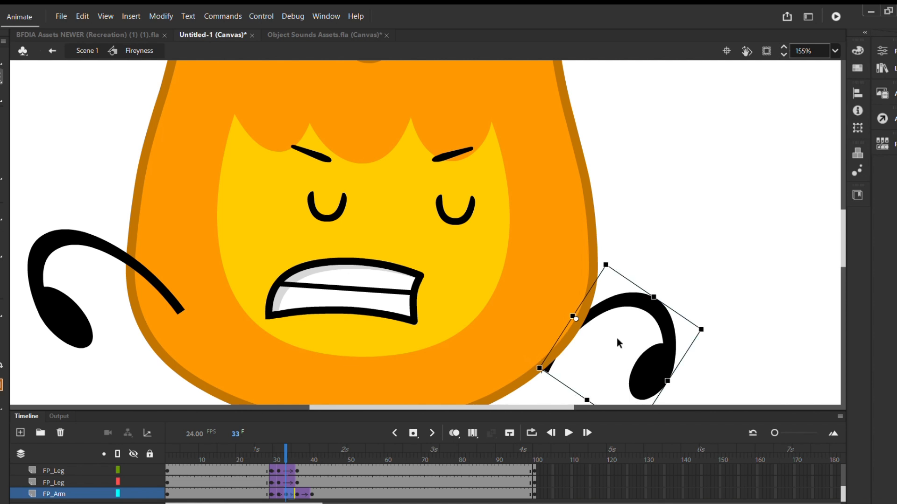
left_click_drag(648, 363, 662, 316)
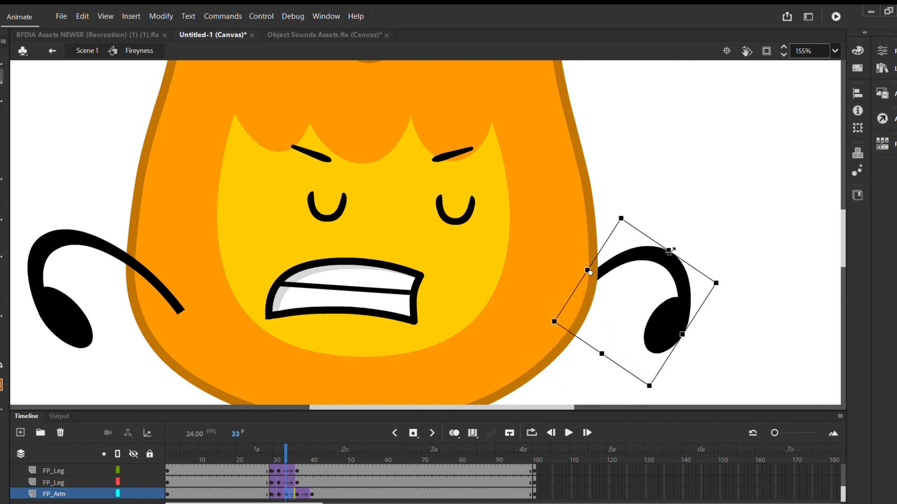
left_click_drag(673, 252, 677, 244)
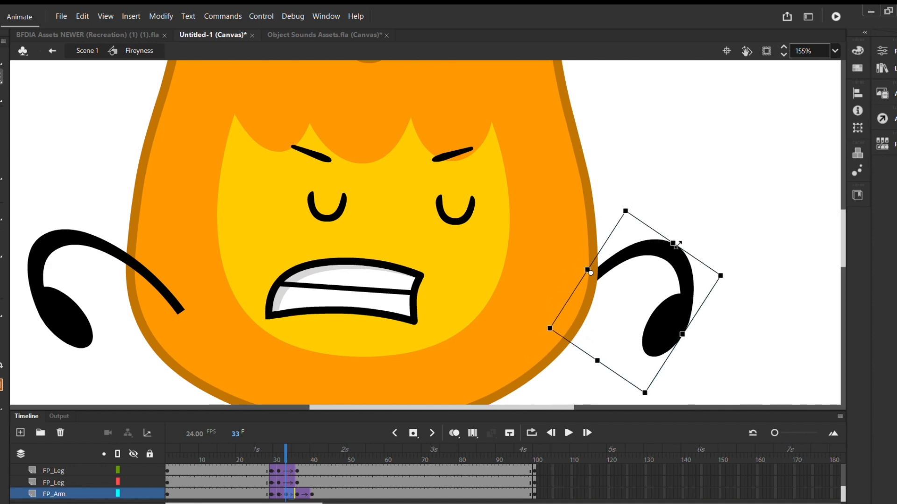
left_click(454, 433)
left_click(711, 299)
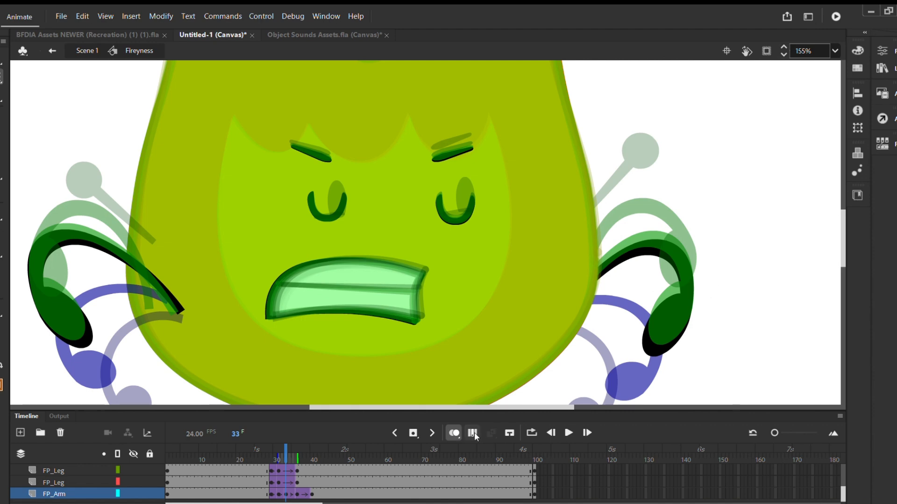
left_click(454, 433)
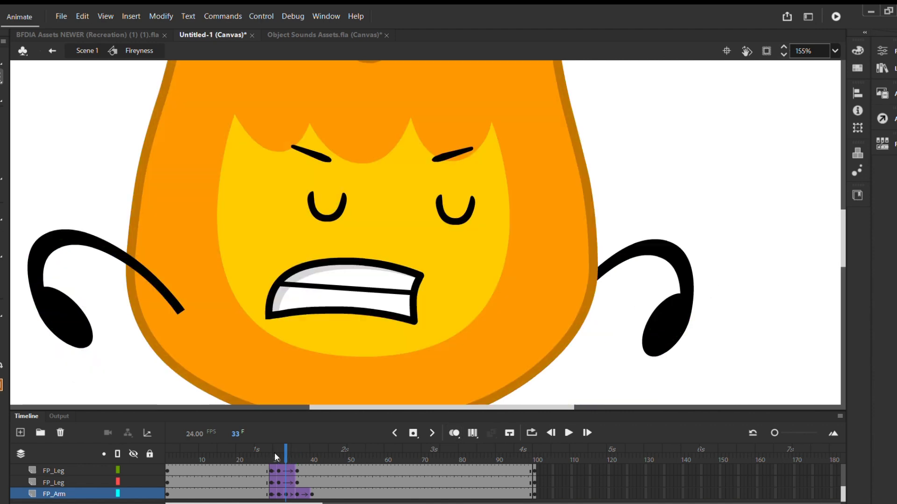
- Play the arm gesture from frame 22, and play the whole animation from frame 1
left_click_drag(280, 453, 244, 450)
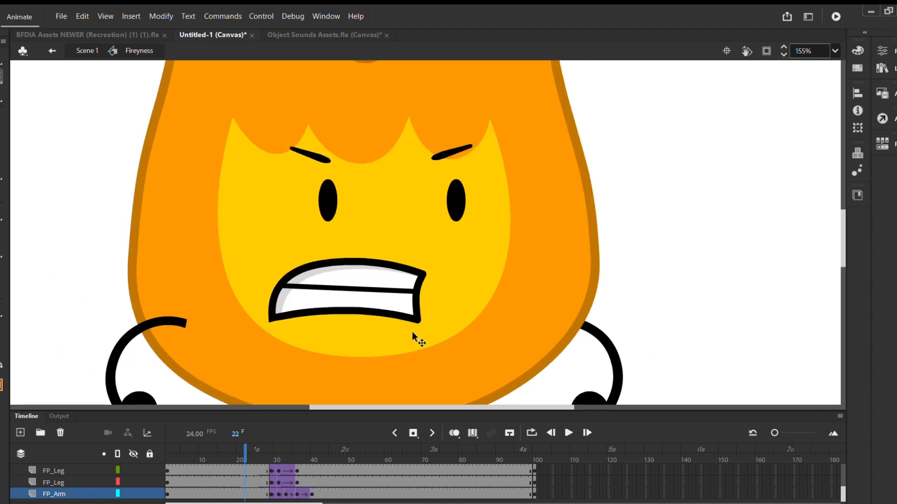
scroll(458, 298, "down", 5)
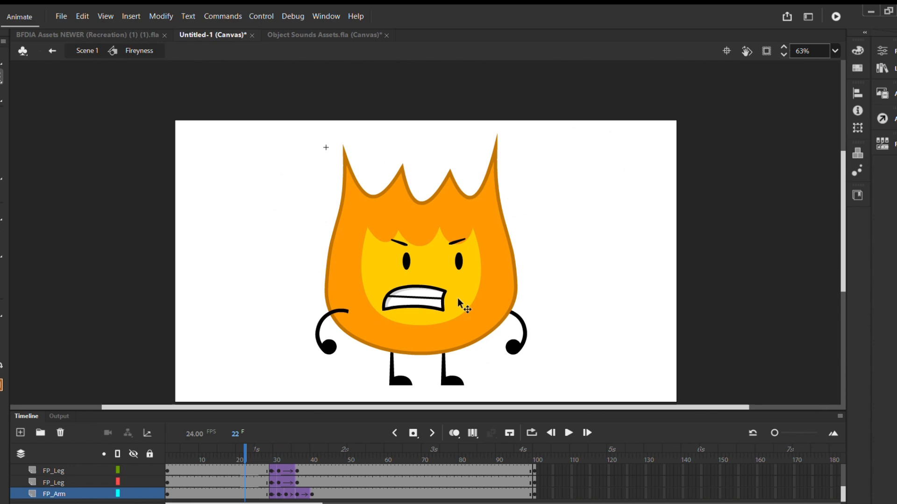
key("Return")
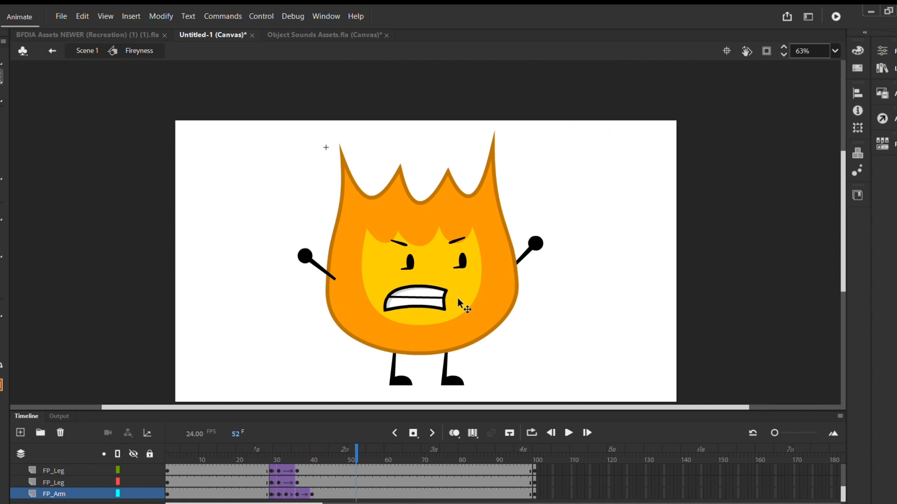
left_click_drag(355, 452, 167, 452)
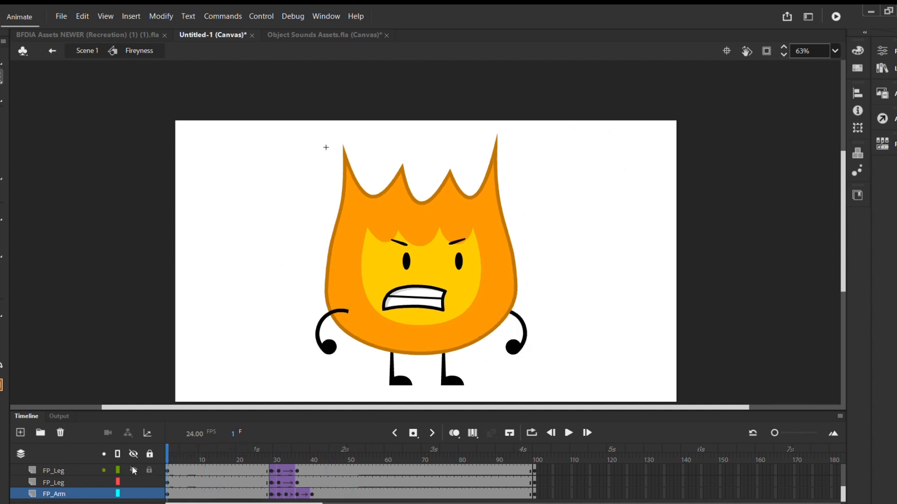
key("Return")
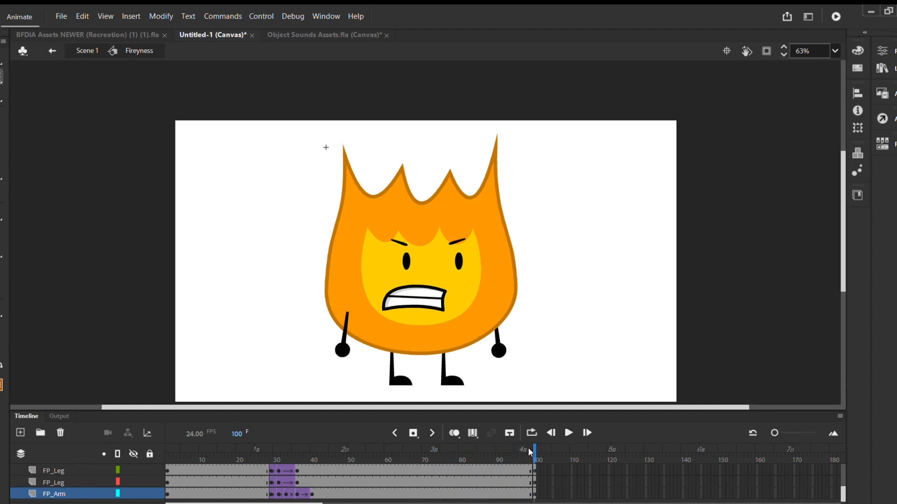
- Select all parts of the character at frame 54 and insert keyframes on their layers there
left_click_drag(529, 453, 359, 503)
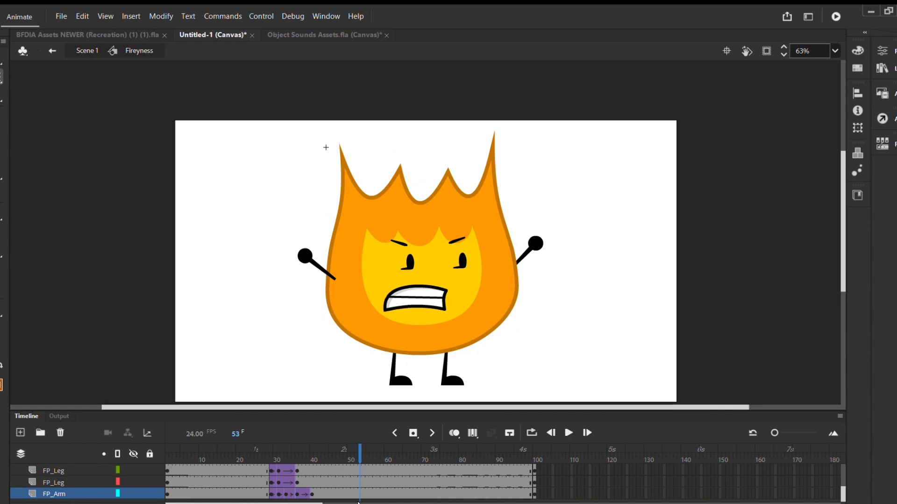
left_click(361, 466)
left_click(477, 364)
left_click_drag(634, 138, 172, 414)
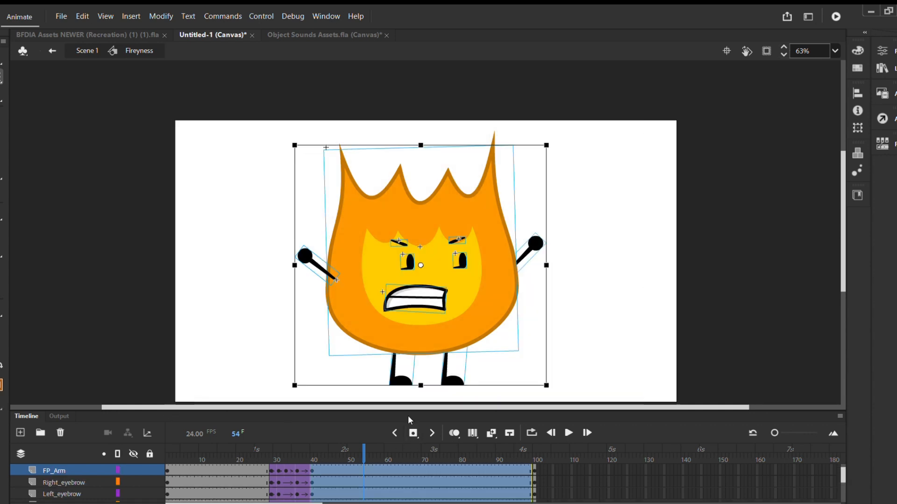
left_click(413, 433)
left_click(583, 356)
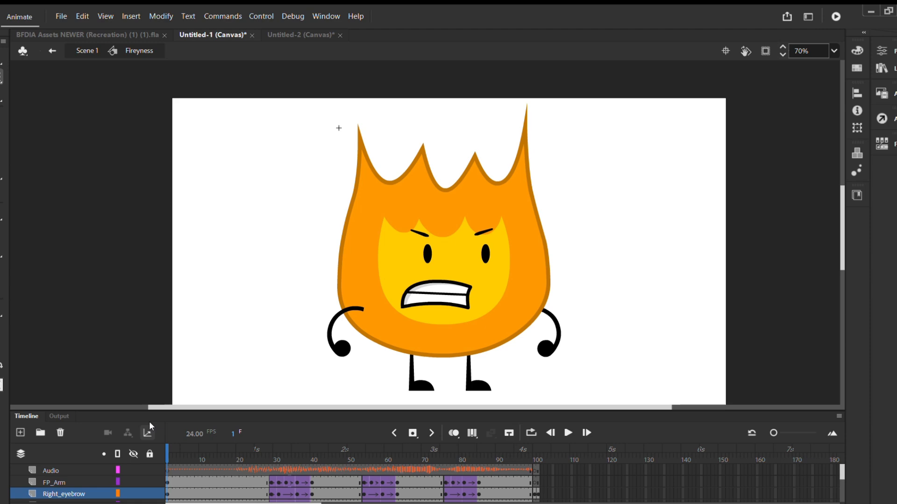
- Play the completed animation from frame 1 and scrub back to the first gesture around frame 30
left_click(561, 431)
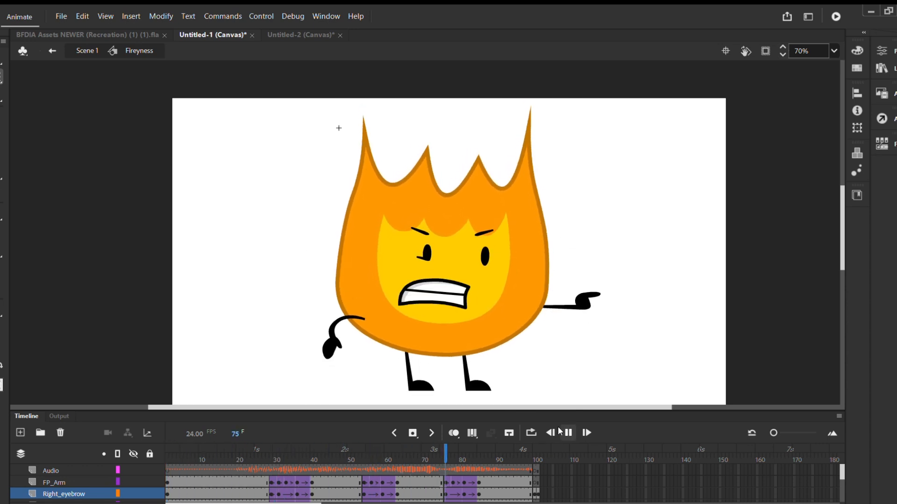
left_click(516, 459)
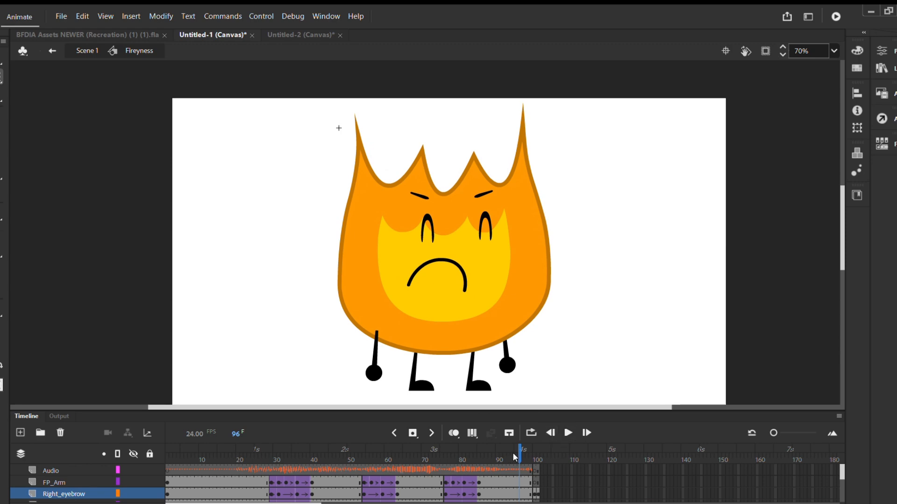
left_click_drag(516, 457, 275, 495)
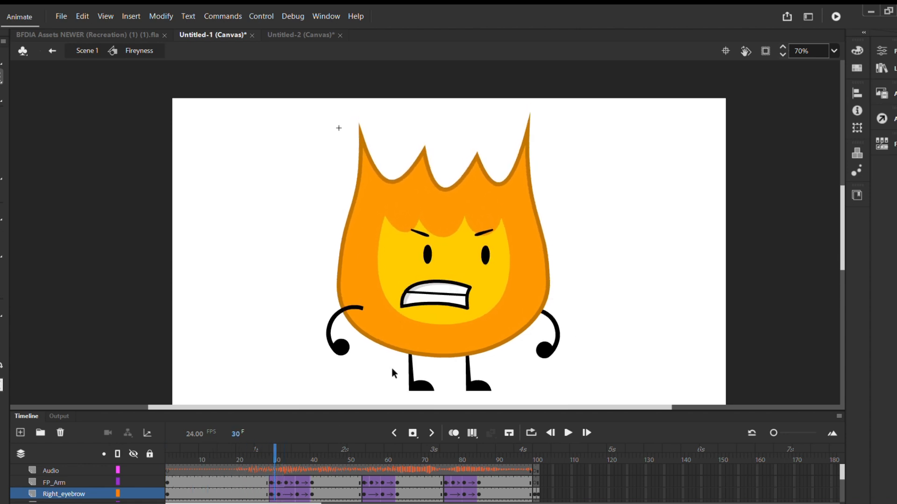
- Examine the mouth layer's lip-sync keyframes from about frame 29 to frame 33
left_click(278, 482)
left_click(447, 293)
left_click(720, 269)
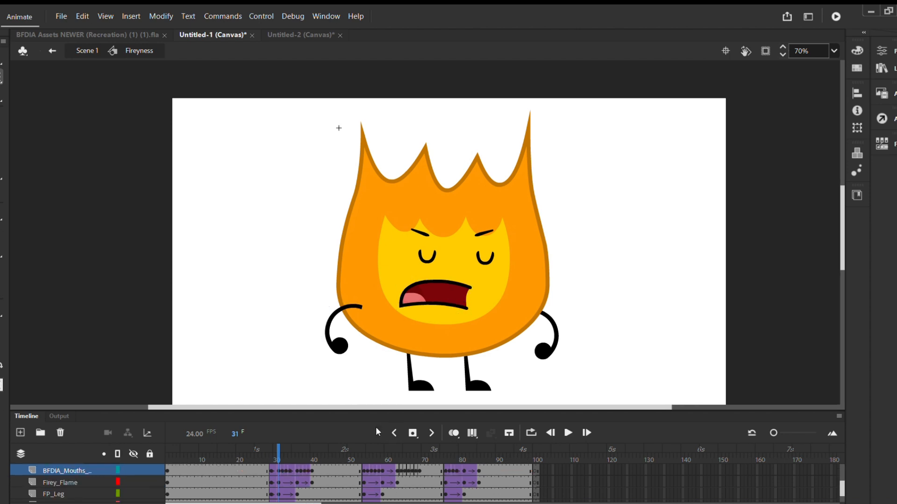
left_click_drag(276, 468, 287, 467)
left_click(271, 469)
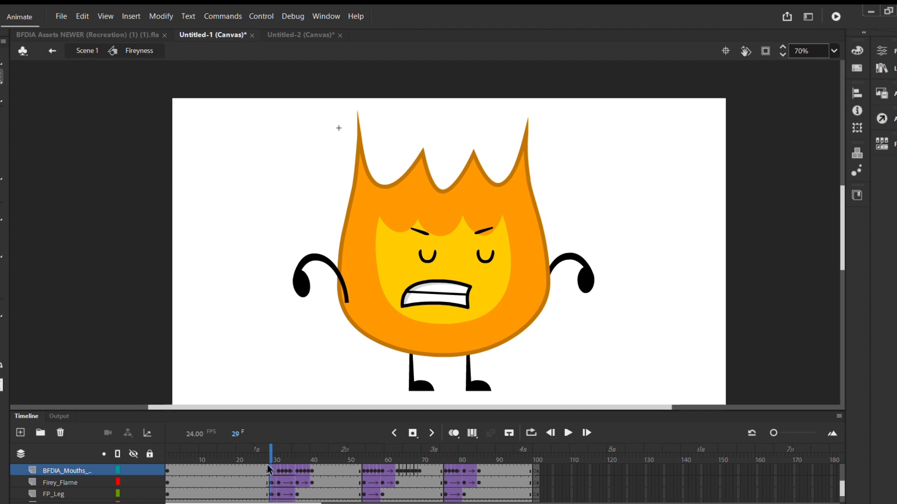
- Insert a keyframe at frame 16 on the mouth layer and select the mouth
left_click(222, 467)
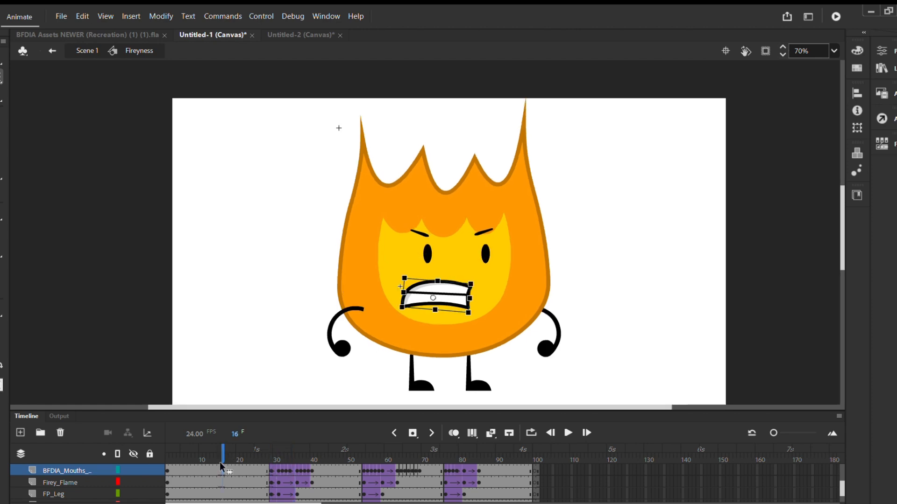
left_click(327, 391)
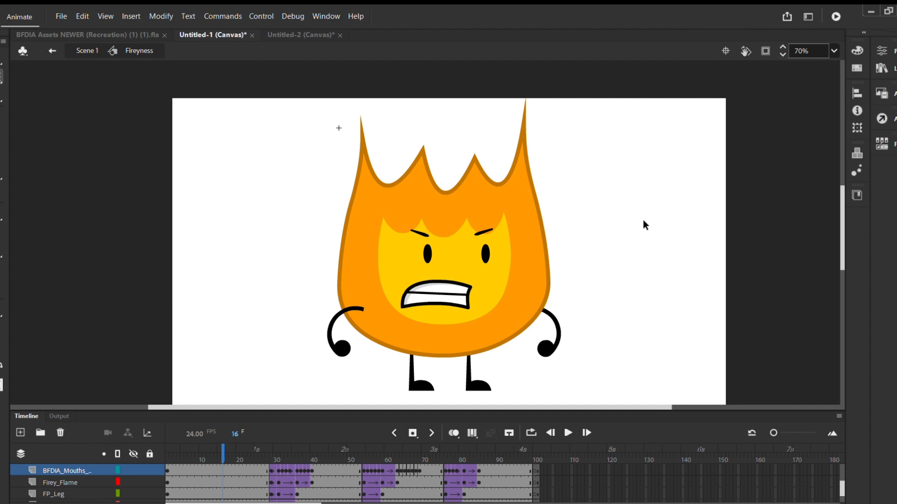
left_click(413, 433)
left_click(439, 299)
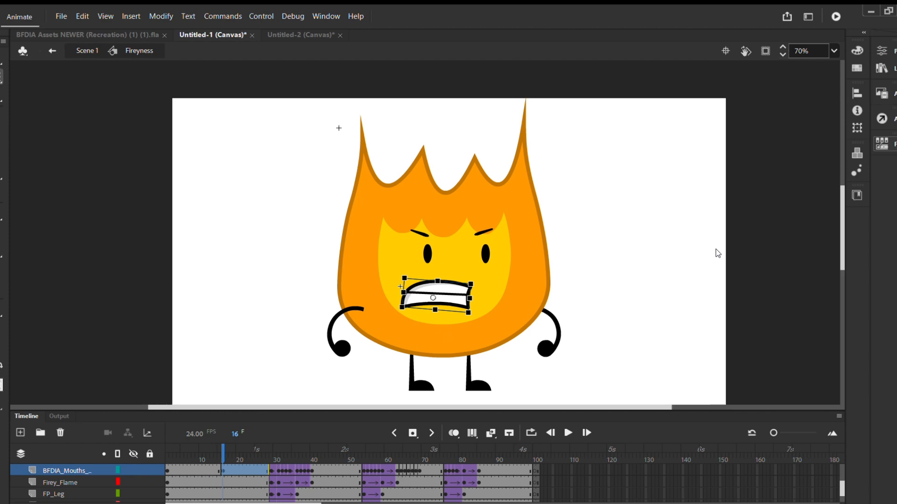
- Try out the available mouth shapes on the frame 16 mouth with the Frame Picker, cycling through open, frowning and teeth variants
left_click(730, 235)
left_click(758, 276)
left_click(734, 282)
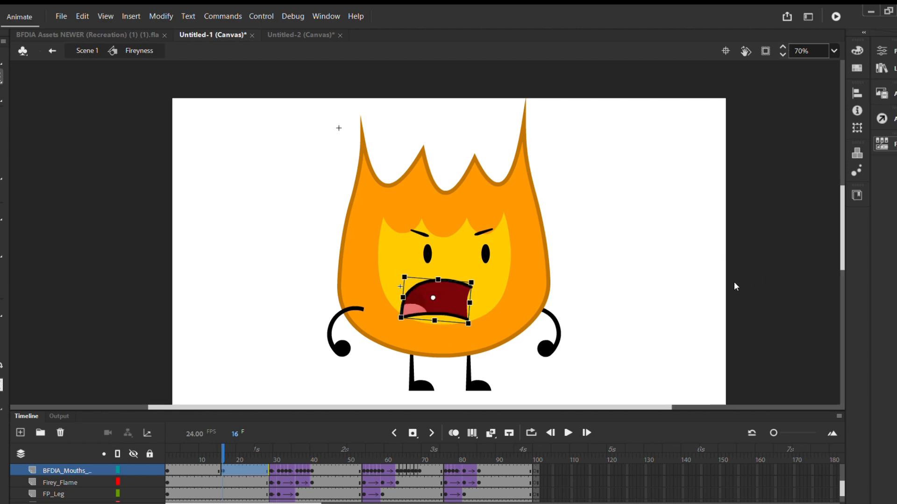
key("Right")
key("Right")
key("Right")
key("Right")
key("Right")
key("Right")
key("Right")
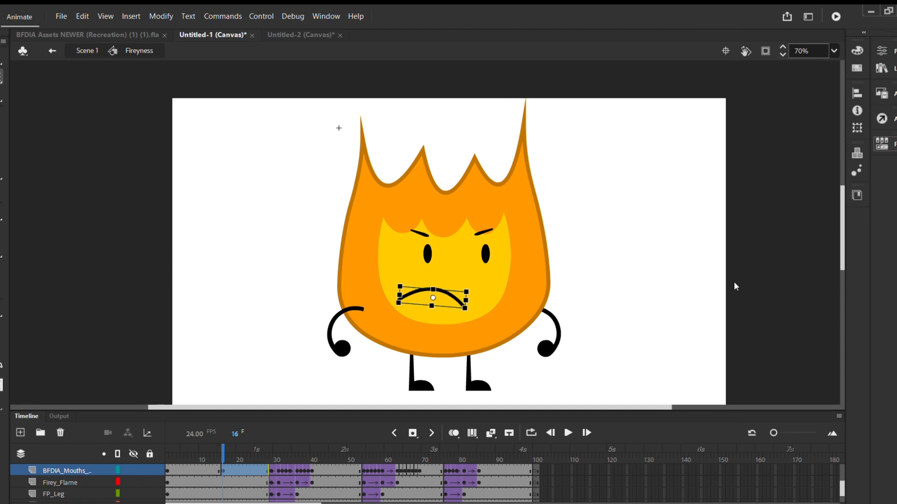
key("Right")
key("Right")
key("Right")
key("Right")
key("Right")
key("Right")
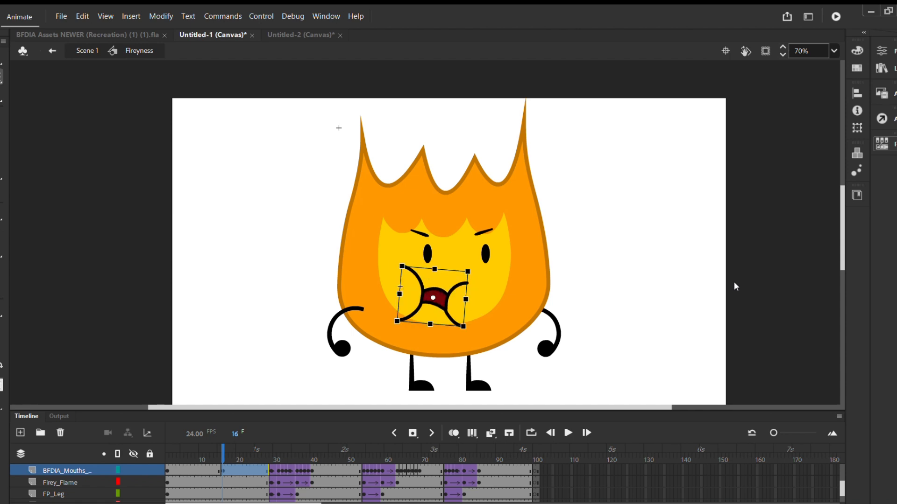
key("Right")
key("Right")
key("Right")
key("Right")
key("Right")
key("Right")
key("Right")
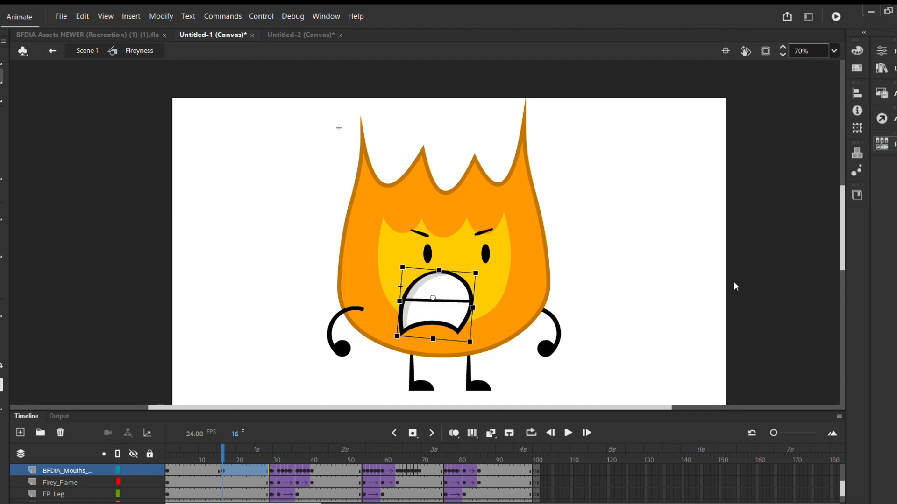
left_click(629, 246)
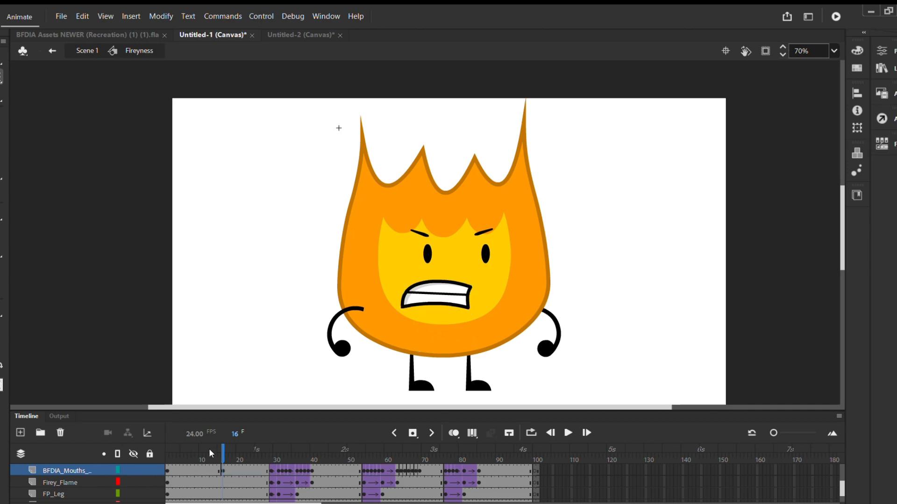
- Play the animation through once more from frame 1, and leave the character symbol for Scene 1 with nothing selected
left_click_drag(215, 452, 154, 451)
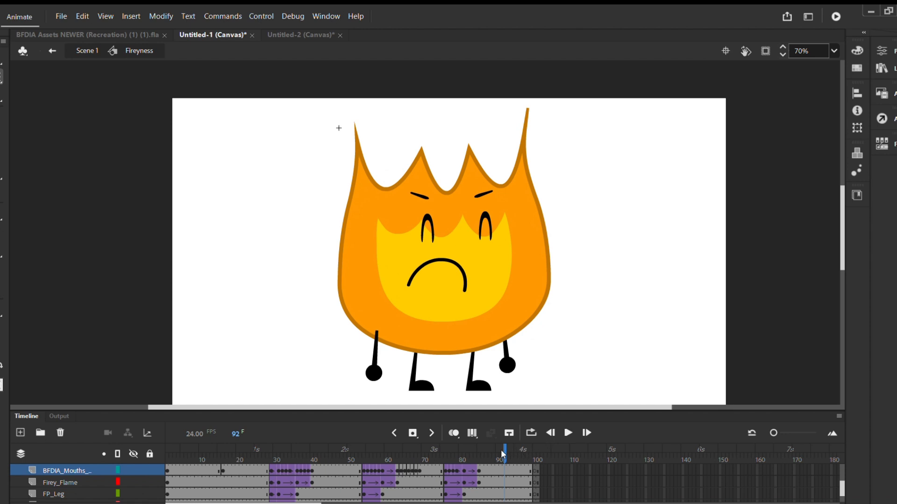
left_click_drag(503, 453, 167, 460)
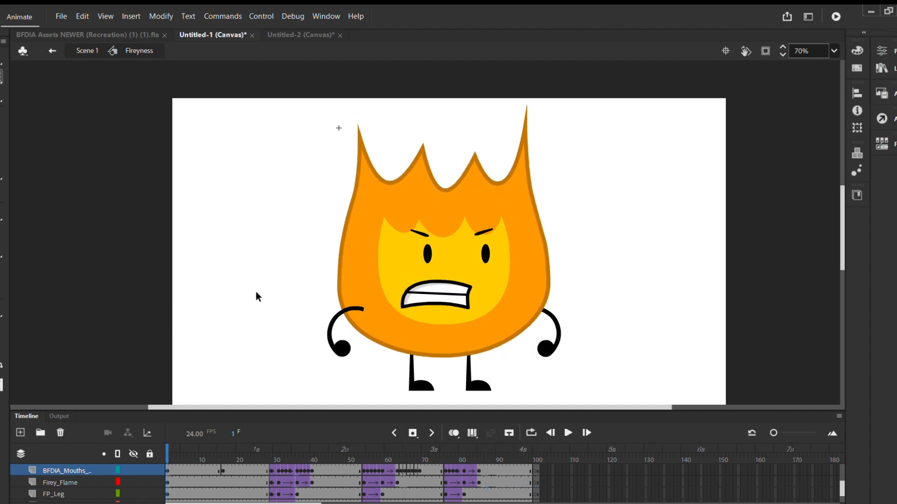
left_click(51, 50)
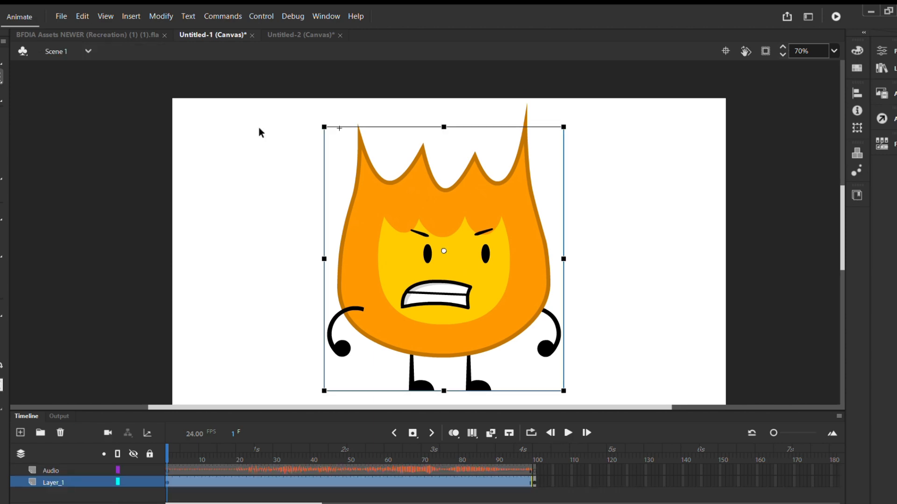
left_click(643, 188)
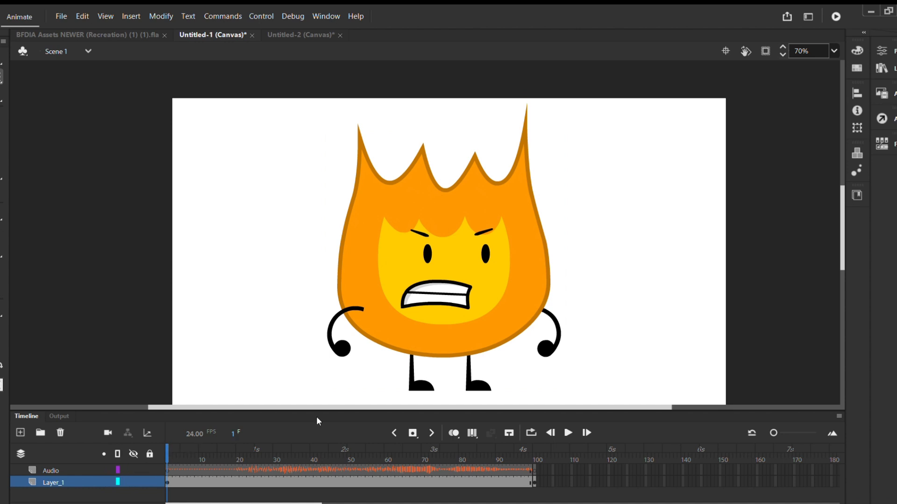
- Play the Scene 1 animation with its audio from frame 1 and stop the playback
key("Return")
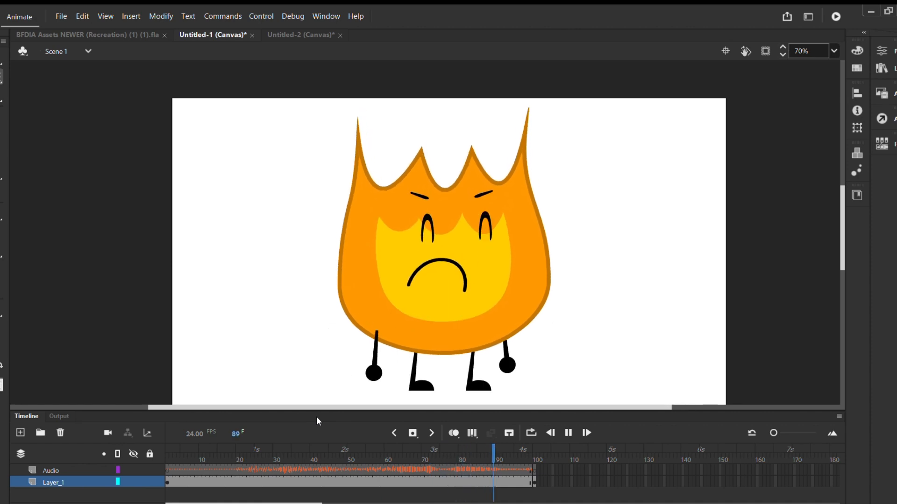
key("Return")
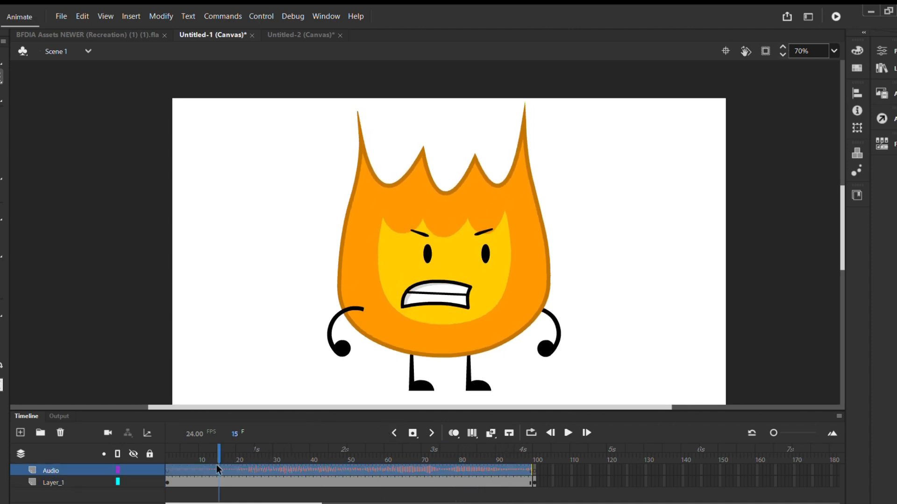
- Delete the Audio layer inside the Fireyness character symbol and return to Scene 1
left_click(467, 303)
double_click(467, 304)
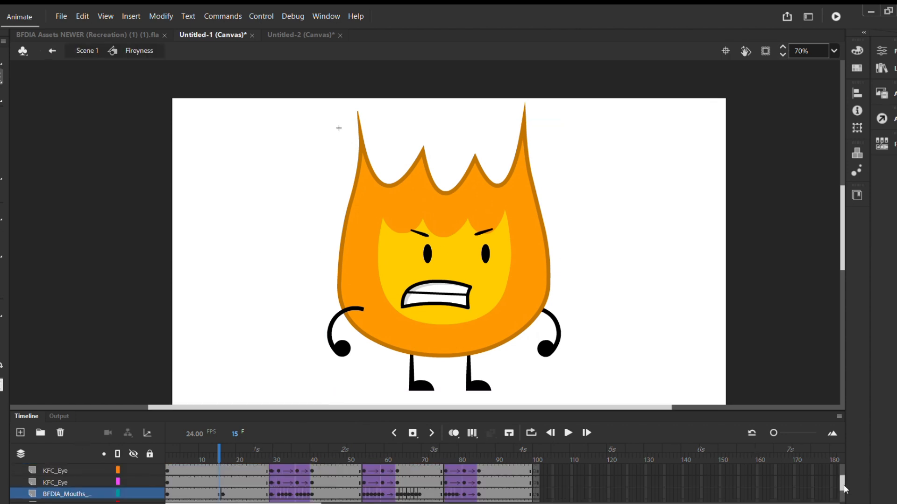
left_click_drag(843, 485, 831, 427)
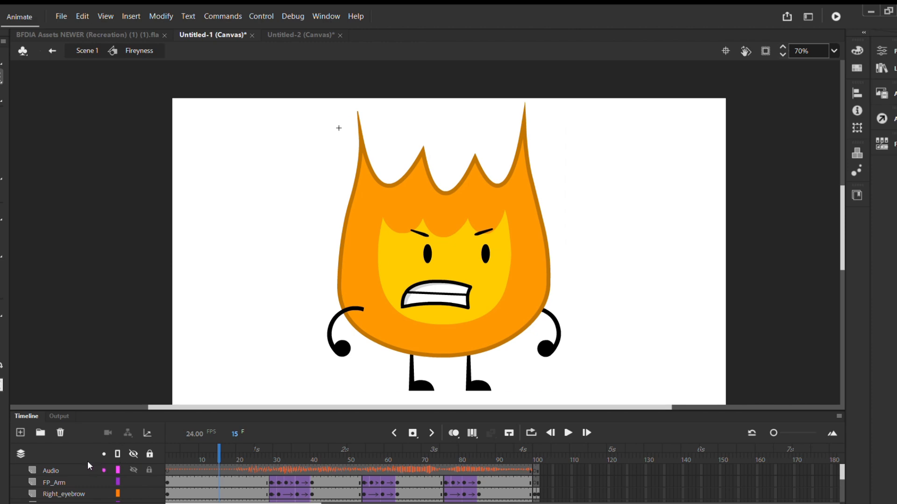
left_click(76, 470)
left_click(60, 433)
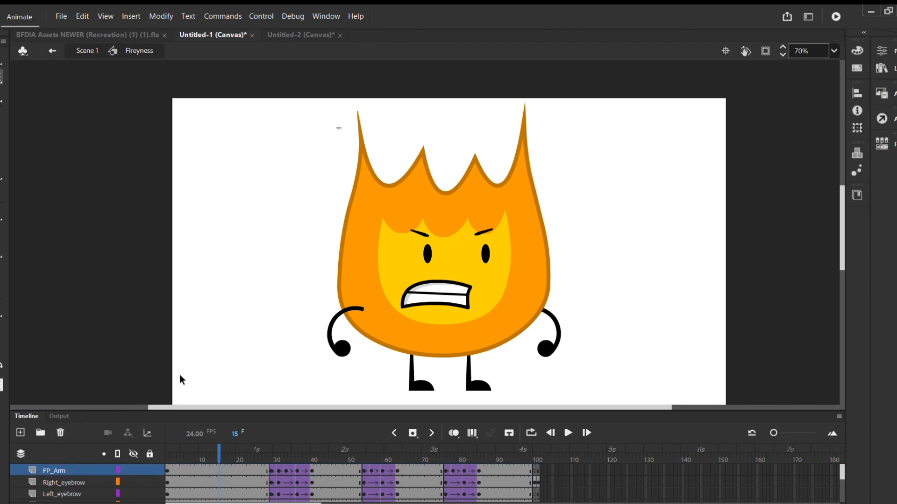
left_click(51, 45)
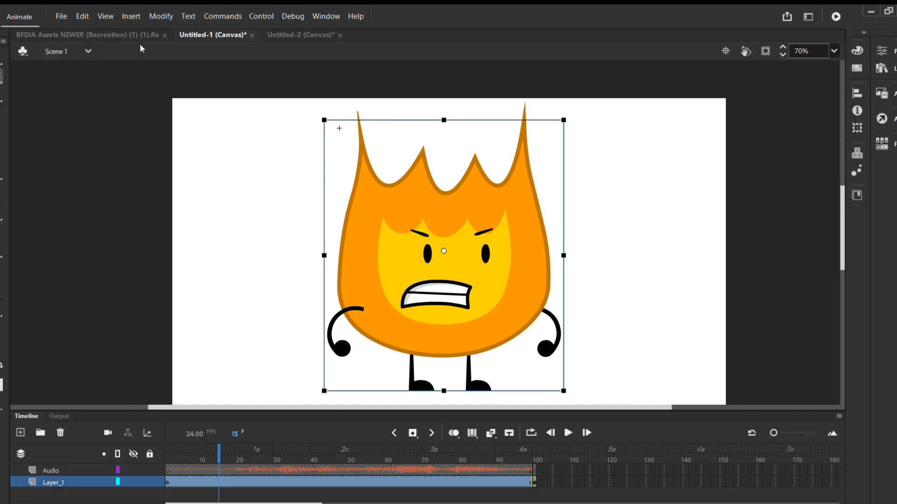
- Play the animation from frame 1 to check the sound, and return to frame 1 with nothing selected
left_click(672, 225)
left_click_drag(211, 451, 166, 457)
key("Return")
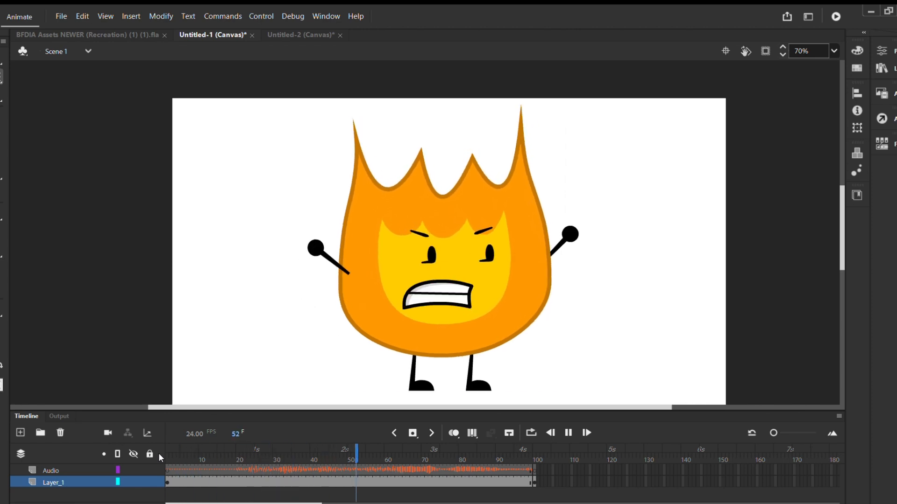
key("Return")
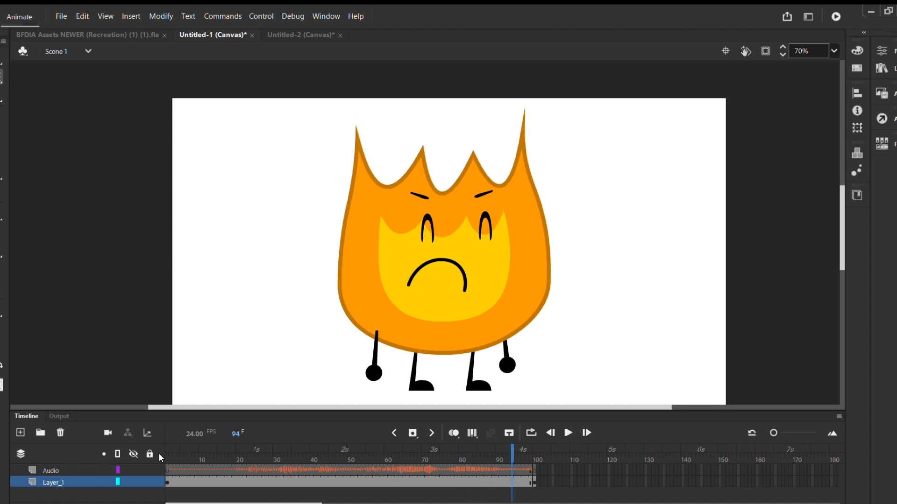
left_click(169, 482)
left_click(233, 380)
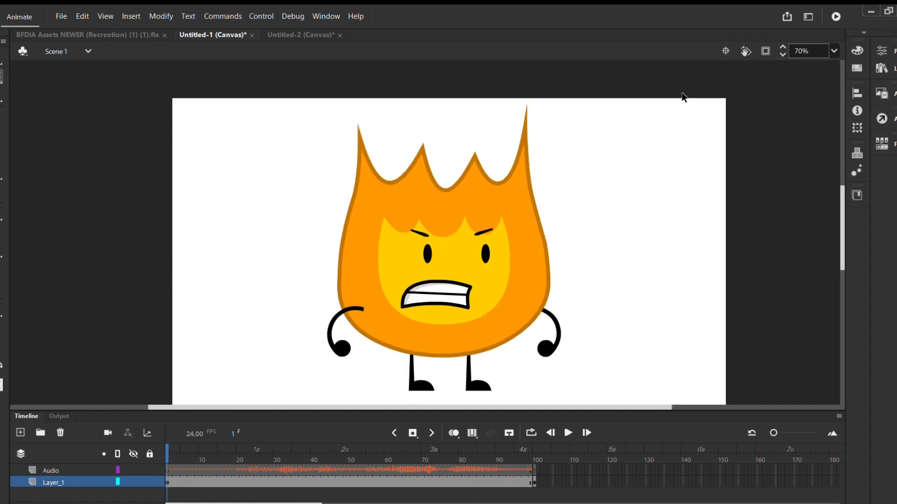
- Switch to the Untitled-2 thumbnail document and examine its background gradient and title text
left_click(299, 35)
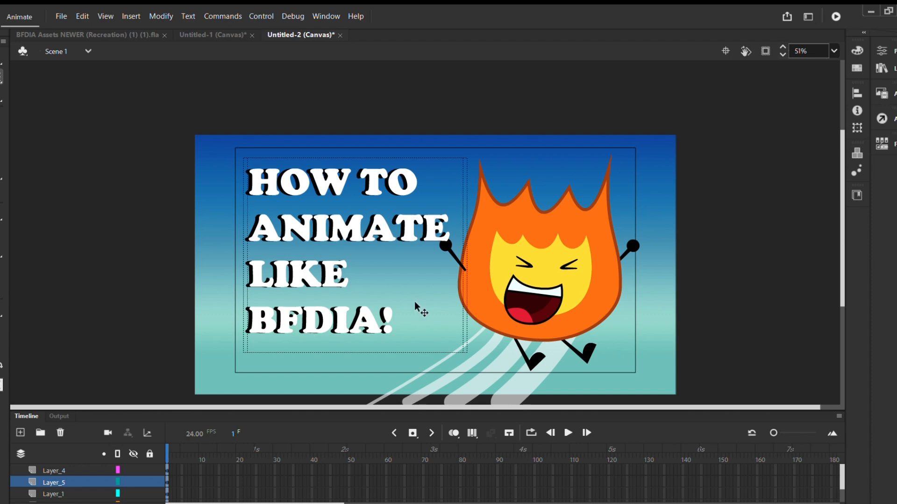
scroll(415, 303, "up", 2)
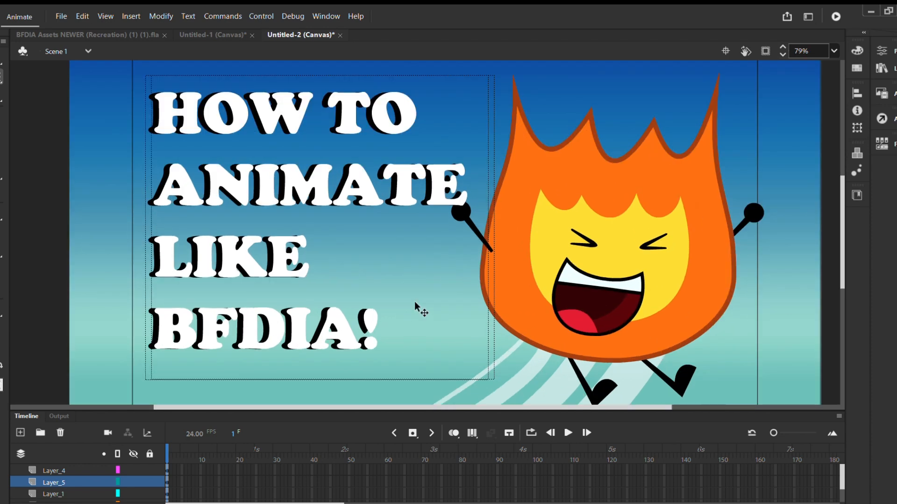
left_click_drag(843, 264, 845, 281)
left_click(92, 242)
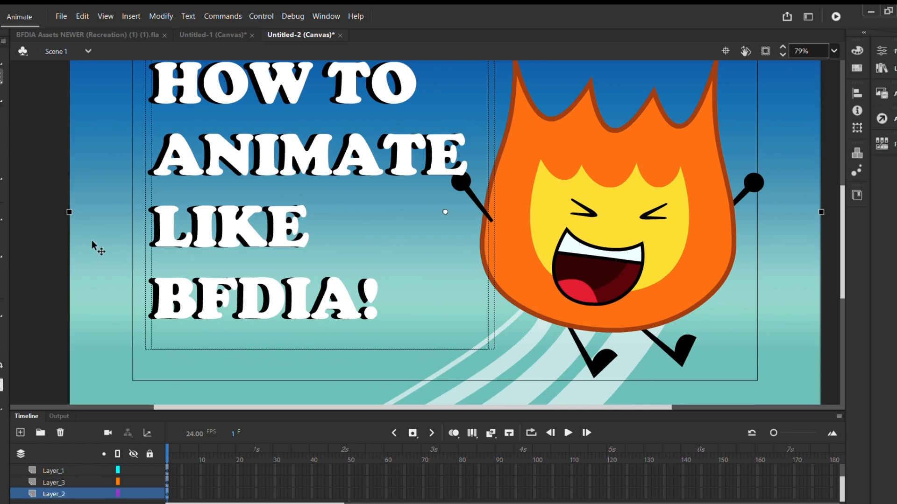
left_click(144, 256)
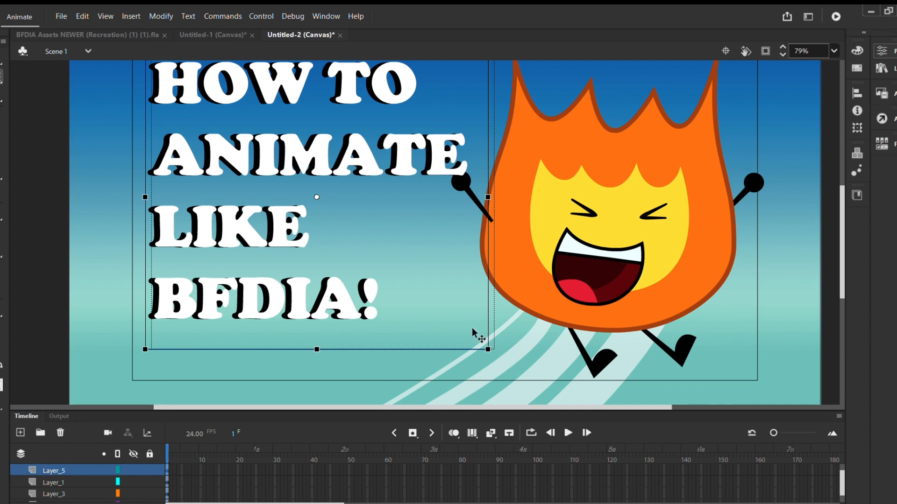
left_click(81, 372)
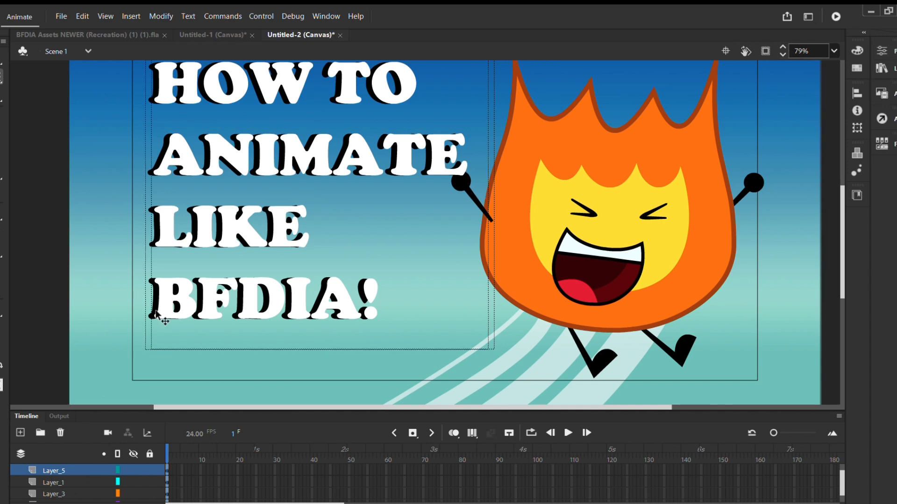
- Delete the white copy of the "HOW TO ANIMATE LIKE BFDIA!" title and show the properties of the remaining black title text
left_click(154, 303)
key("Delete")
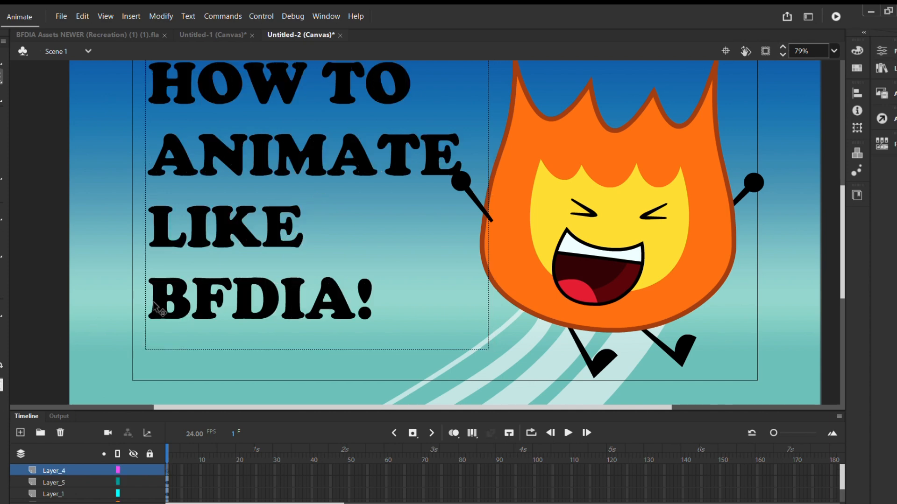
left_click(200, 306)
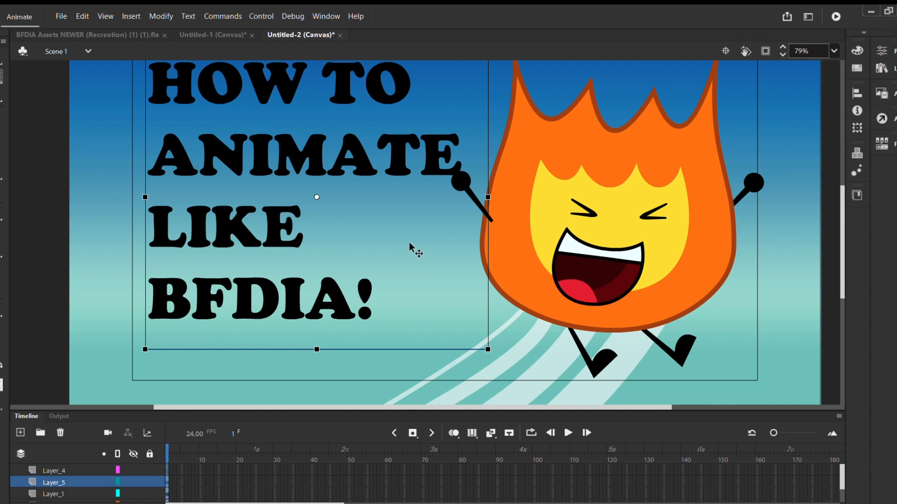
left_click(882, 50)
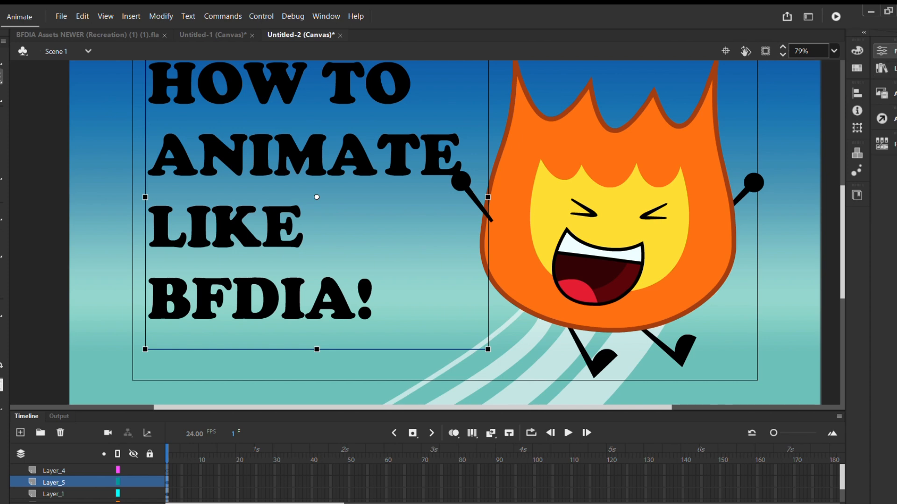
left_click(692, 260)
left_click(507, 345)
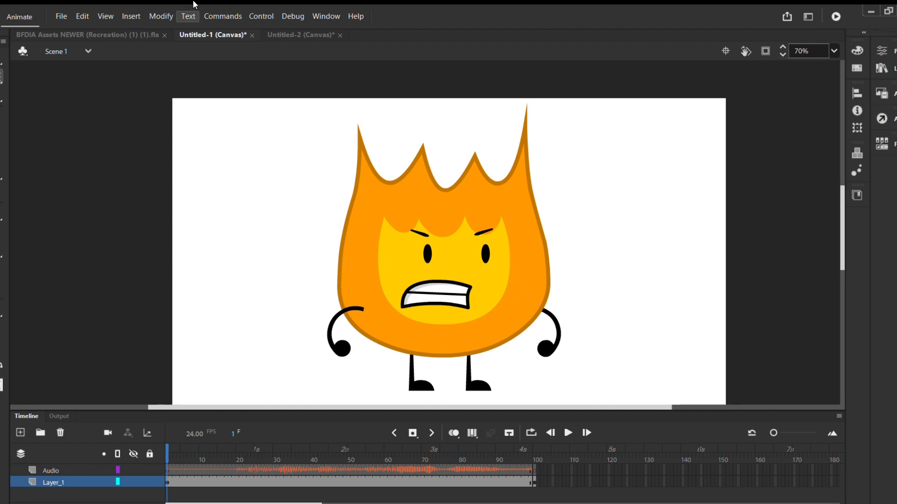
- Switch back to the Untitled-2 thumbnail and inspect its title text and background layer, leaving nothing selected
left_click(323, 35)
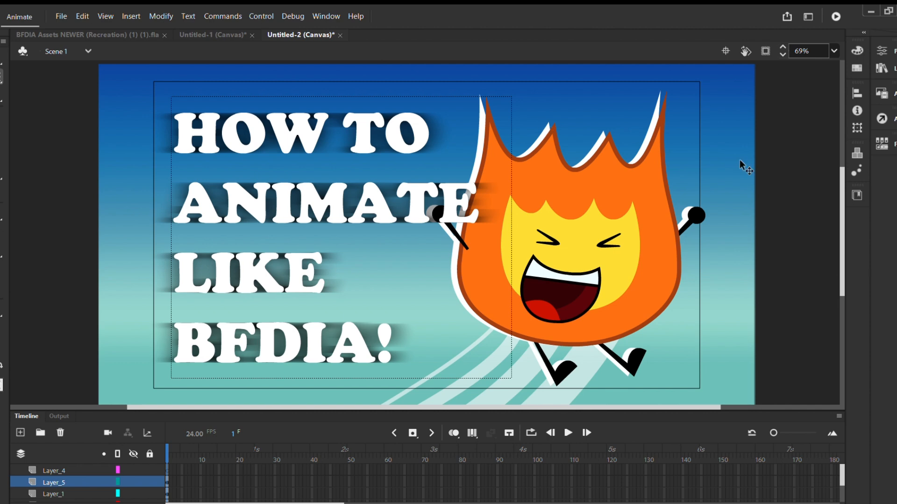
left_click(754, 164)
left_click(763, 163)
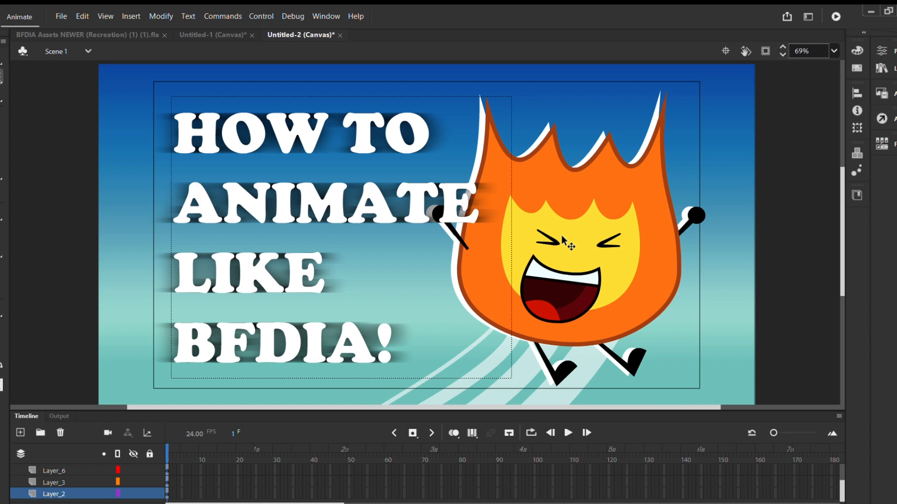
left_click(452, 267)
left_click(744, 283)
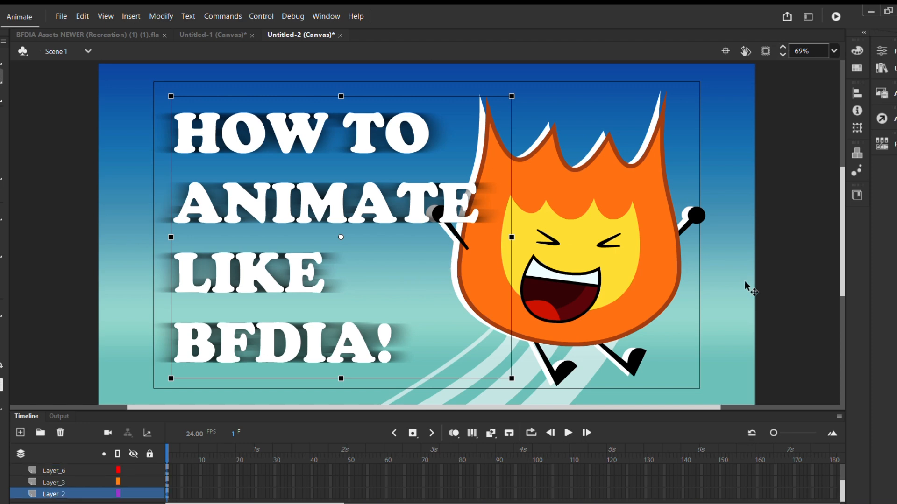
left_click(758, 122)
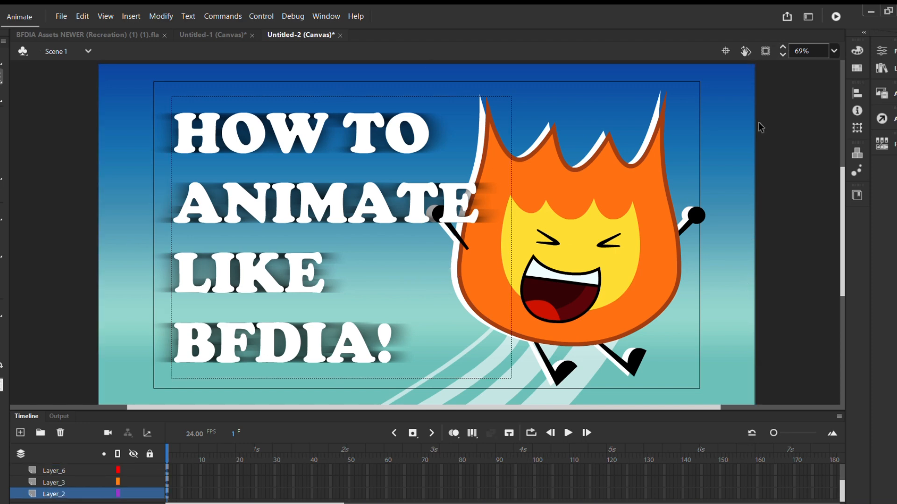
left_click(661, 113)
left_click(655, 96)
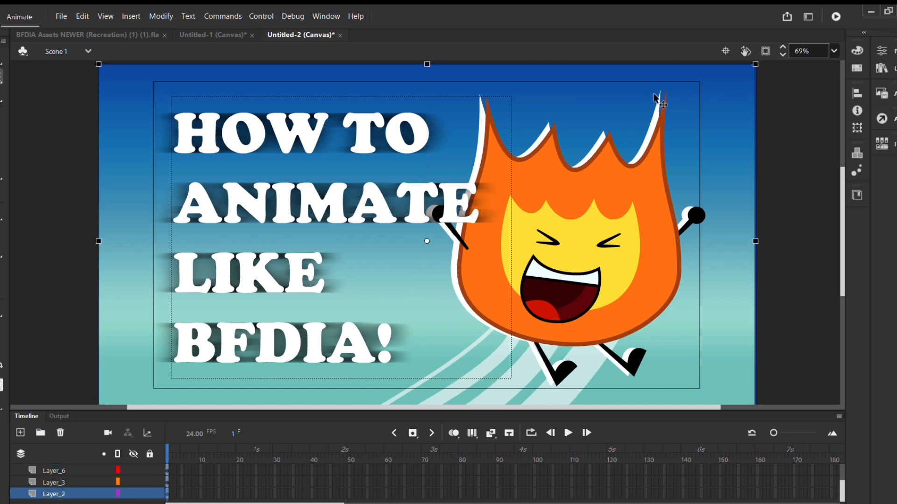
left_click(796, 122)
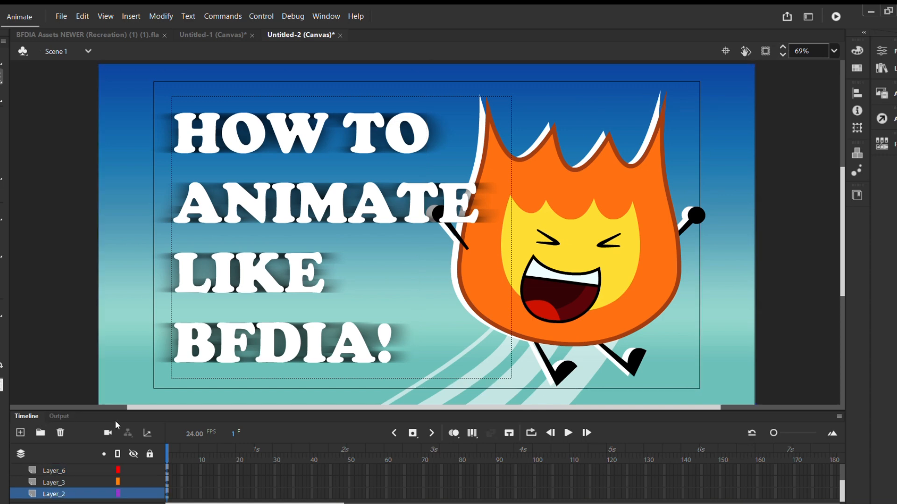
- Inspect the white flame silhouette on Layer_6 and the title text on Layer_5 with their properties
left_click(72, 470)
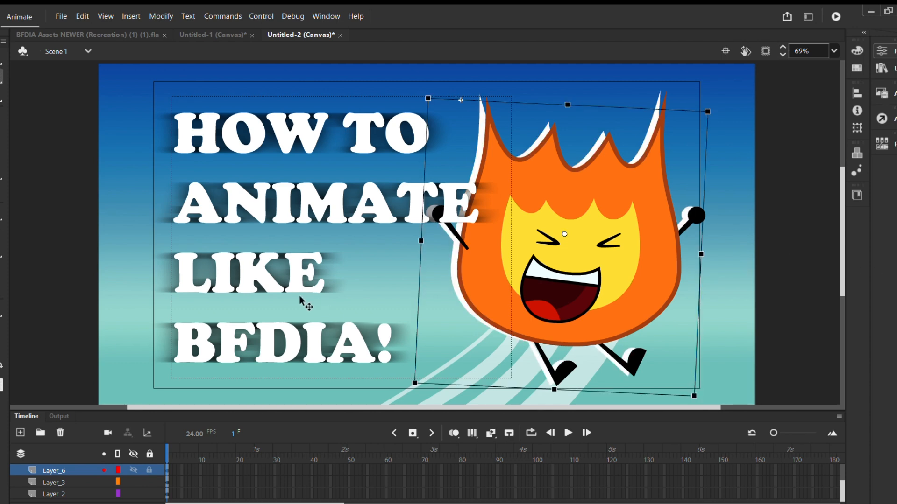
left_click(108, 254)
left_click(220, 188)
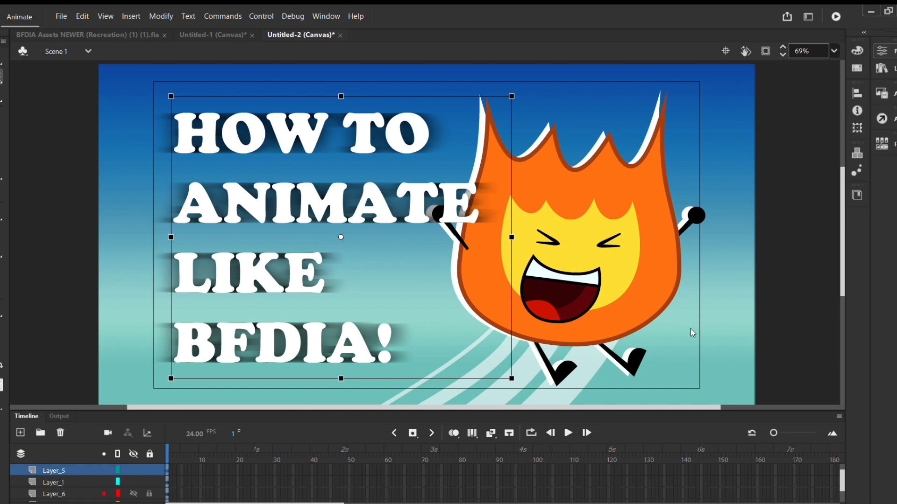
left_click(80, 230)
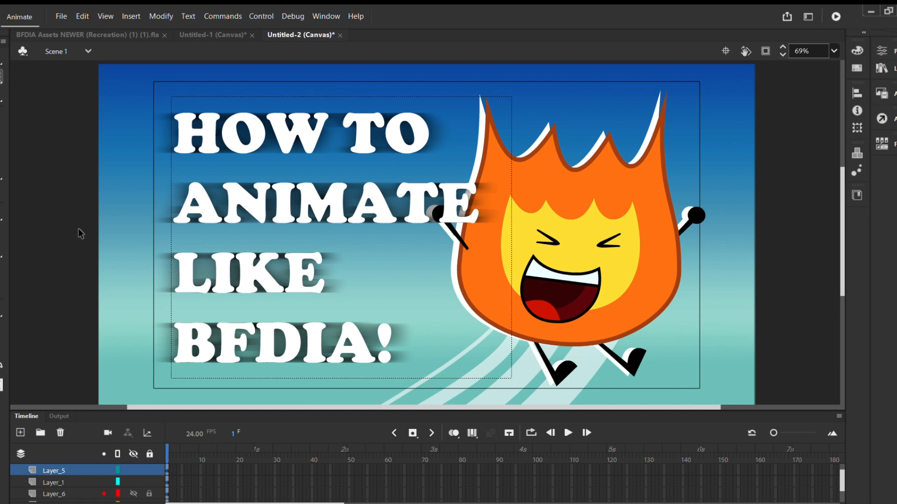